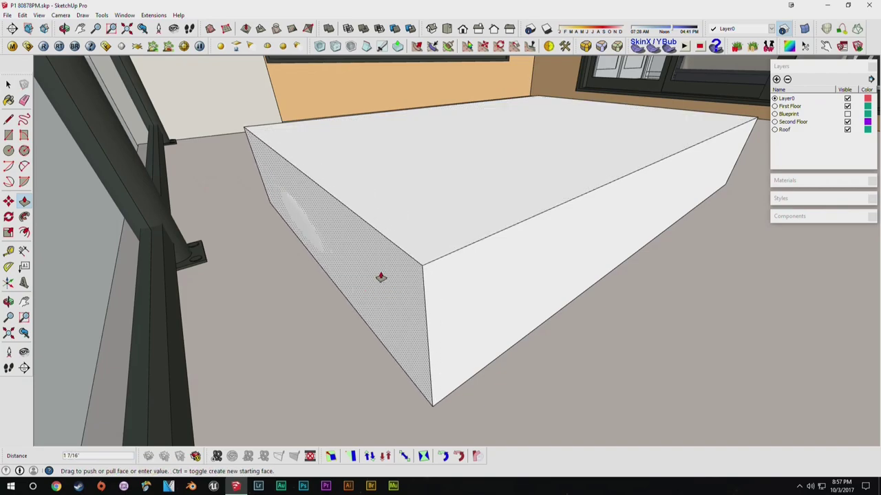
Push/Pull the box's end face by about 1 3/8" to fit the cushion and measure the box's length.
left_click(383, 275)
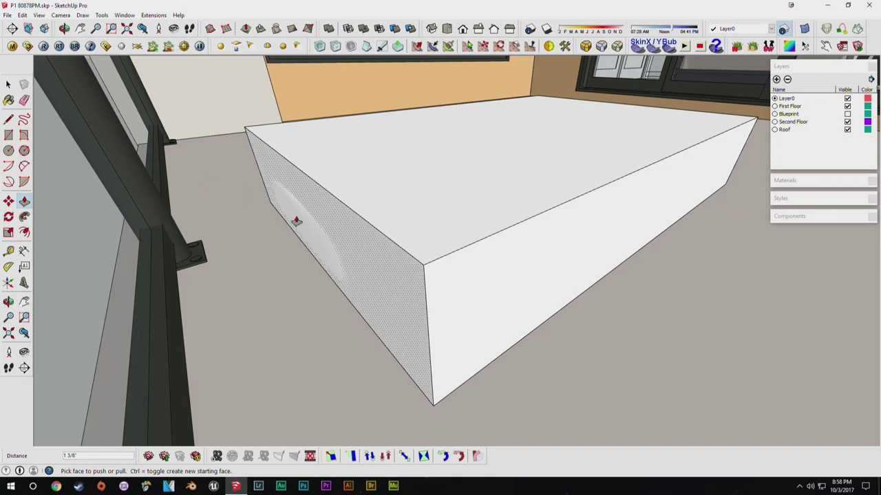
middle_click_drag(475, 256, 454, 228)
key("space")
key("t")
left_click(454, 229)
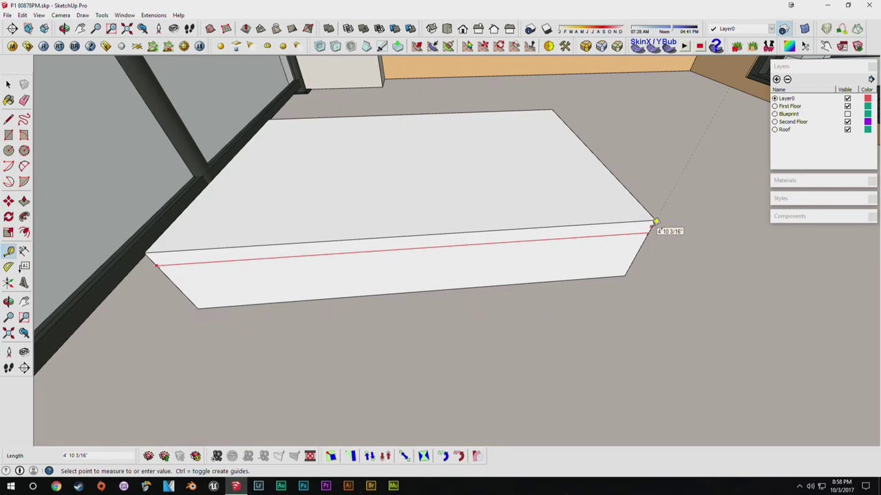
left_click(645, 227)
Push the box's long side face in by about 1 13/16" toward the cushion.
key("p")
middle_click_drag(663, 248, 474, 243)
key("space")
mouse_move(466, 179)
middle_mouse_down()
mouse_move(486, 192)
mouse_move(464, 212)
mouse_move(321, 121)
middle_mouse_up()
mouse_move(326, 200)
middle_mouse_down()
mouse_move(318, 214)
mouse_move(452, 296)
mouse_move(488, 243)
middle_mouse_up()
key("p")
left_click(338, 273)
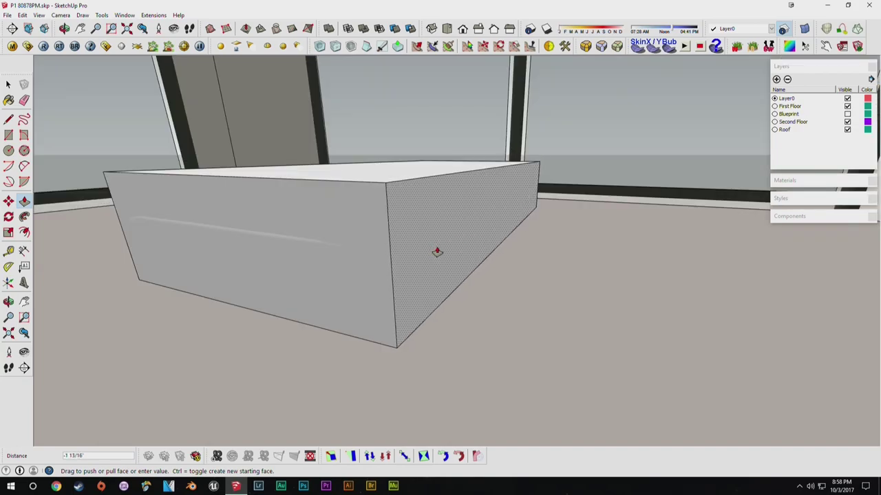
left_click(435, 252)
Measure across the box's top and place a guide 2'5" from the opposite long edge.
middle_click_drag(435, 252, 449, 214)
middle_click_drag(98, 244, 159, 248)
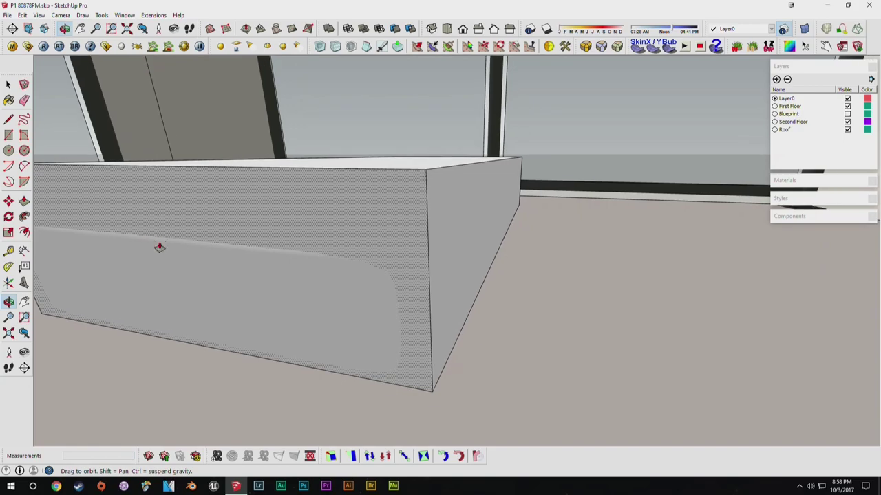
middle_click_drag(471, 227, 362, 234)
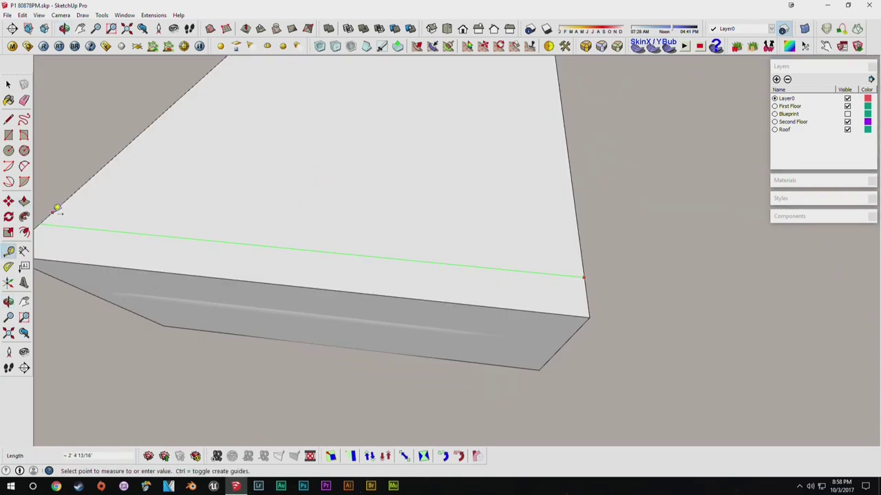
middle_click_drag(56, 208, 260, 217, "shift")
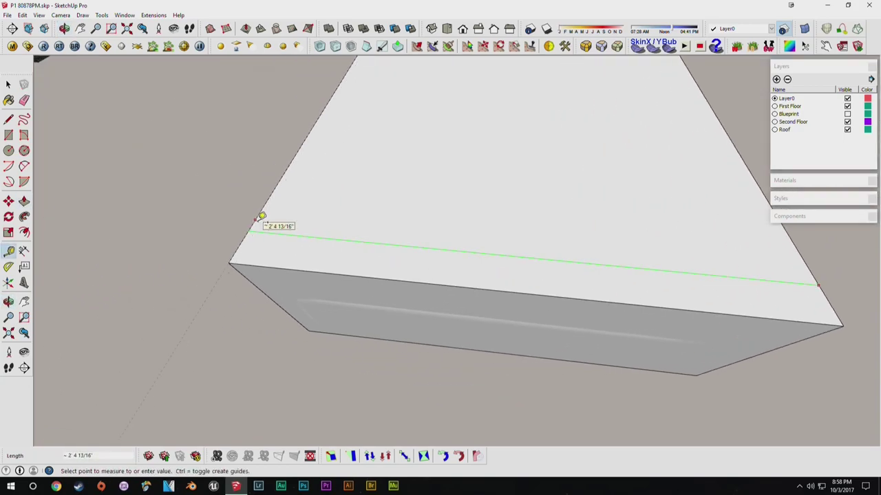
key("Return")
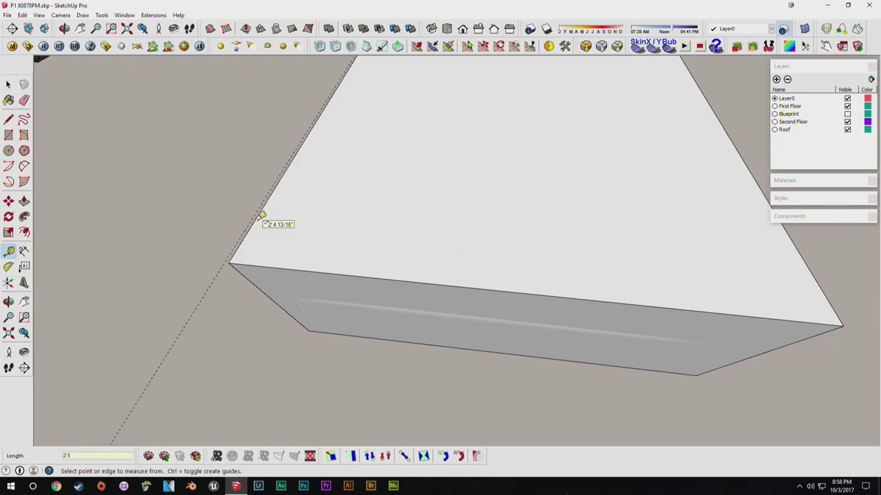
key("space")
Try placing a guide 5" out from the bottom edge of the box's short end.
middle_click_drag(262, 336, 477, 297)
scroll(477, 297, "down", 2)
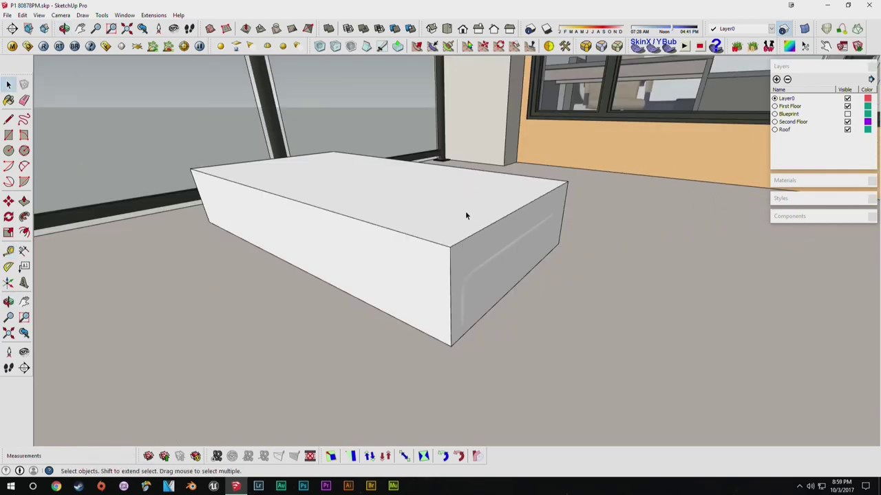
middle_click_drag(571, 299, 477, 345)
scroll(456, 342, "up", 2)
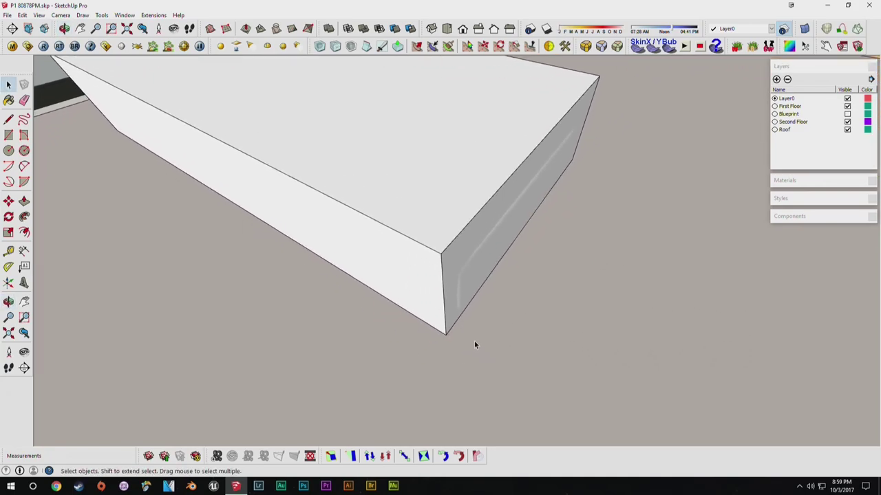
key("l")
key("space")
key("t")
left_click(458, 320)
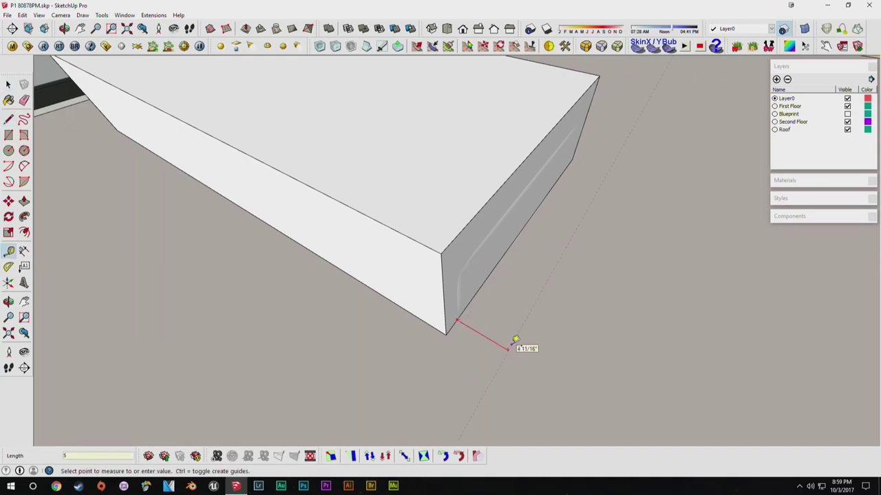
left_click(516, 339)
Retry the guide beyond the box's short end and undo it.
middle_click_drag(514, 318, 482, 289)
left_click(474, 294)
left_click(508, 322)
key("ctrl+z")
scroll(511, 316, "down", 1)
left_click(476, 294)
key("space")
scroll(519, 308, "up", 2)
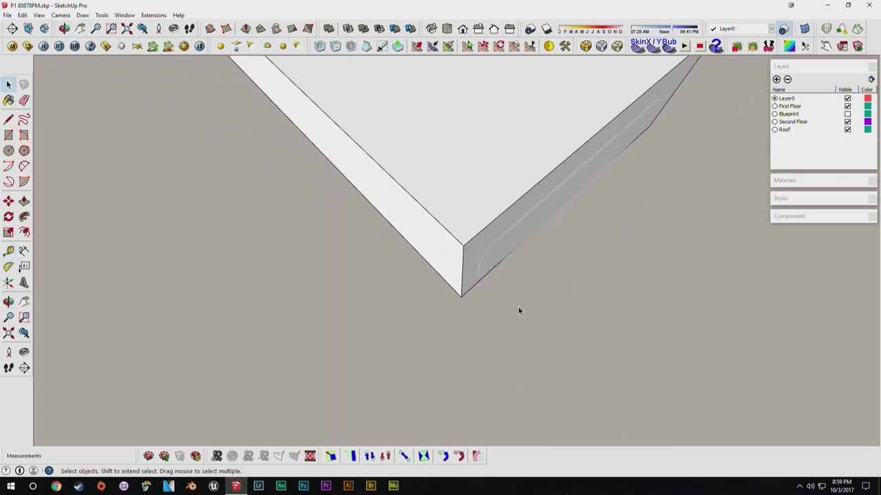
Place a guide parallel to the box's short end and draw a square leg footprint against it at both corners.
scroll(519, 309, "up", 1)
key("t")
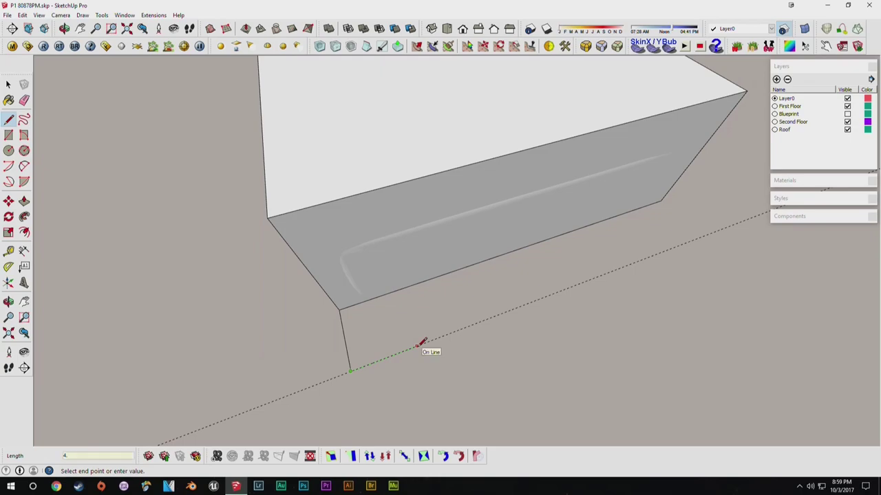
left_click(400, 289)
mouse_move(551, 292)
middle_mouse_down()
mouse_move(652, 254)
mouse_move(654, 293)
mouse_move(550, 282)
middle_mouse_up()
left_click(551, 237)
left_click(567, 287)
left_click(507, 292)
middle_click_drag(319, 298, 468, 259)
key("space")
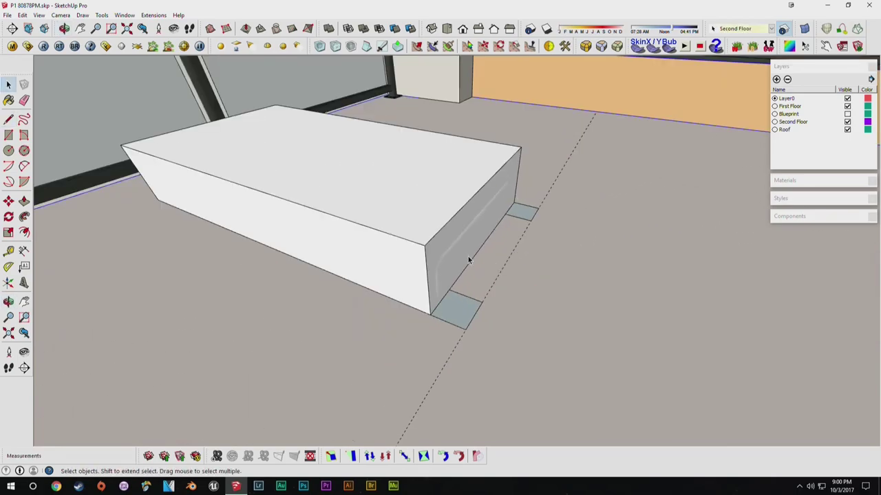
Move the cushion along the red axis out of the box and clear of its short end.
left_click(463, 244)
key("m")
left_click(472, 232)
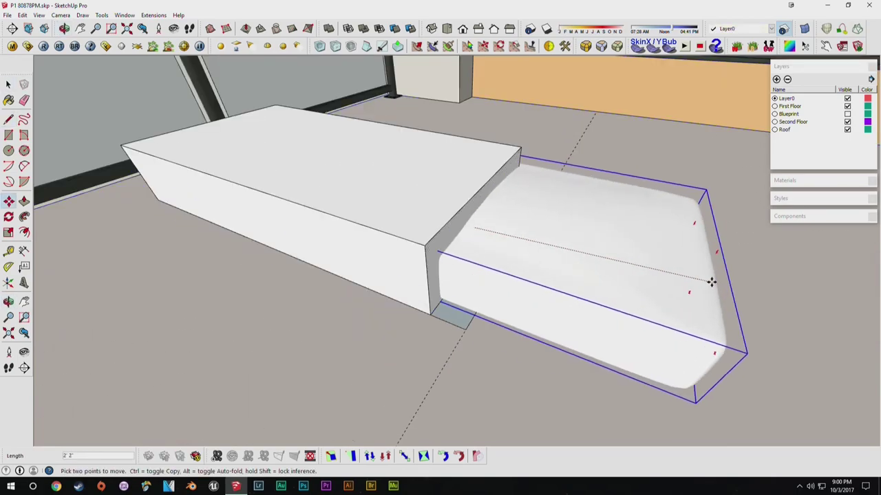
key("Return")
key("space")
Erase the box's top and vertical edges so only its base rectangle and the leg footprints remain.
key("e")
left_click_drag(420, 252, 441, 236)
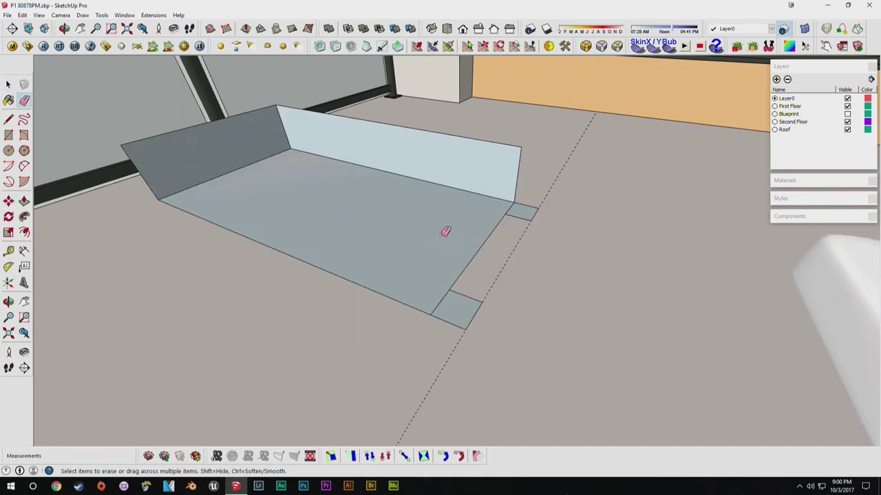
left_click(521, 146)
left_click(280, 105)
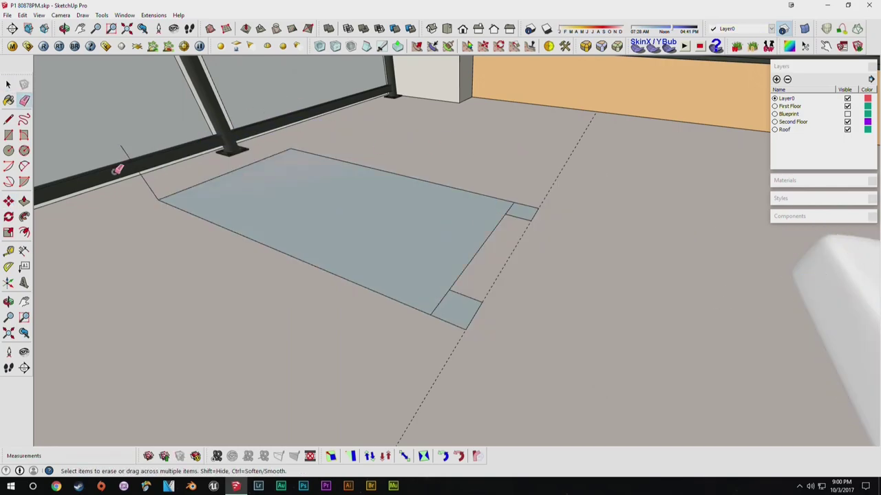
Draw a leg-width strip along the base rectangle's end nearest the glass railing.
mouse_move(416, 236)
middle_mouse_down()
mouse_move(458, 277)
mouse_move(432, 273)
mouse_move(493, 327)
middle_mouse_up()
scroll(435, 304, "up", 3)
key("l")
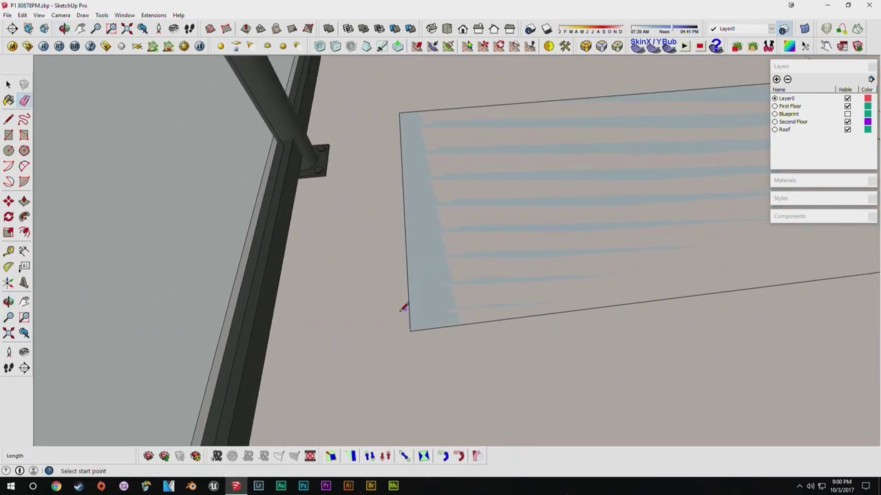
left_click(410, 329)
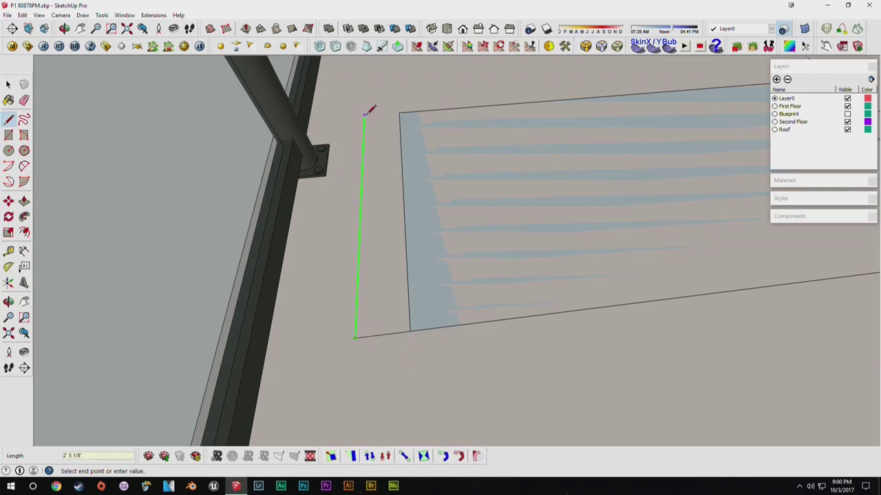
key("space")
Place guides 4.5" in from both short edges of the strip.
type("t4.5")
key("Return")
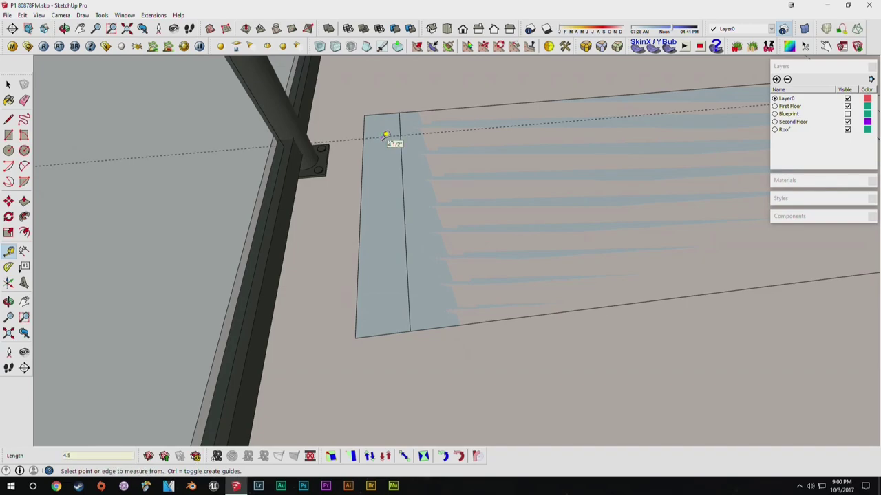
left_click(388, 333)
type("4.5")
key("Return")
Draw a rectangle across the strip between the guides and clear it, leaving two corner leg footprints.
key("space")
key("l")
key("r")
left_click(407, 282)
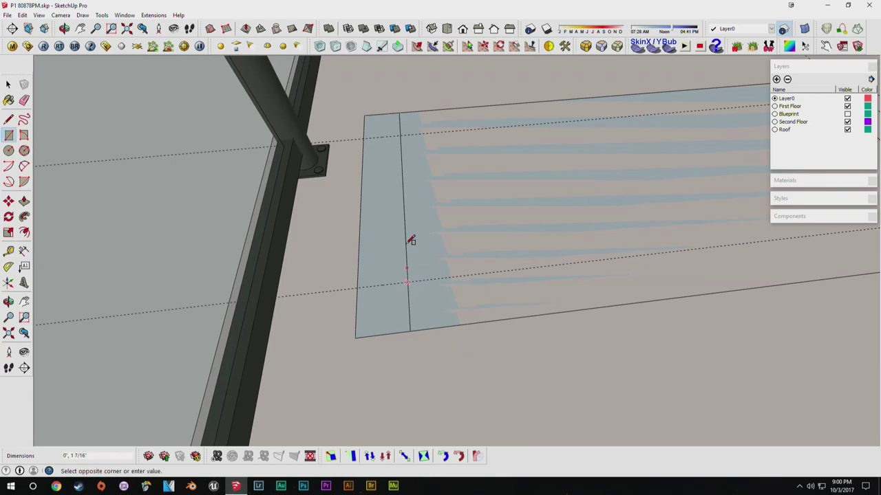
left_click(370, 133)
key("e")
Push/Pull the four leg footprints up 2'5" into posts.
middle_click_drag(401, 181, 490, 339)
key("p")
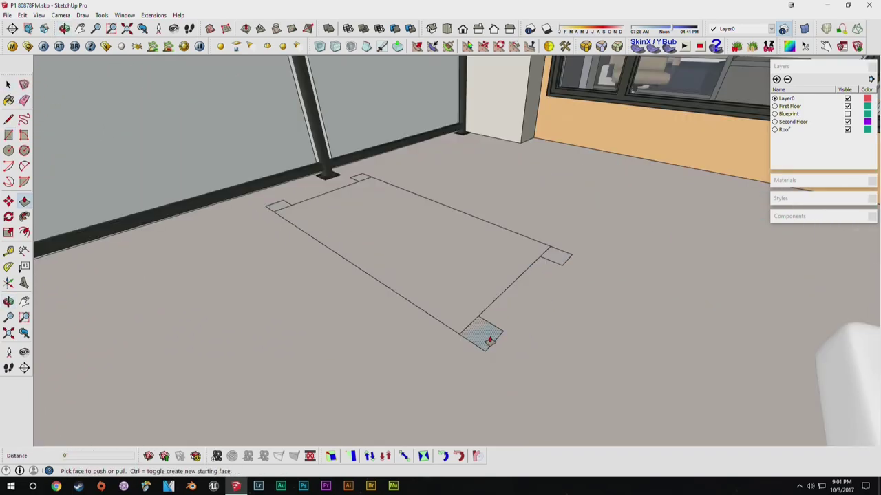
left_click(490, 340)
type("2'5")
key("Return")
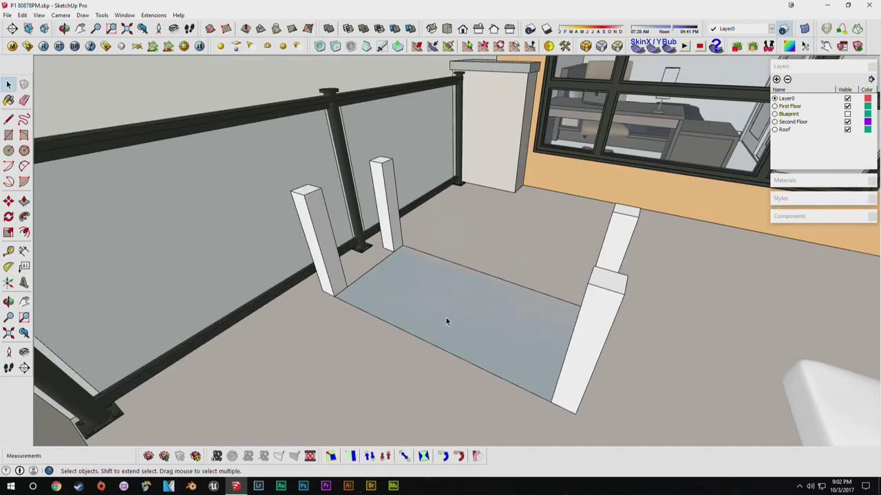
Push/Pull the base rectangle between the legs up into a solid seat block.
key("p")
left_click(421, 314)
key("space")
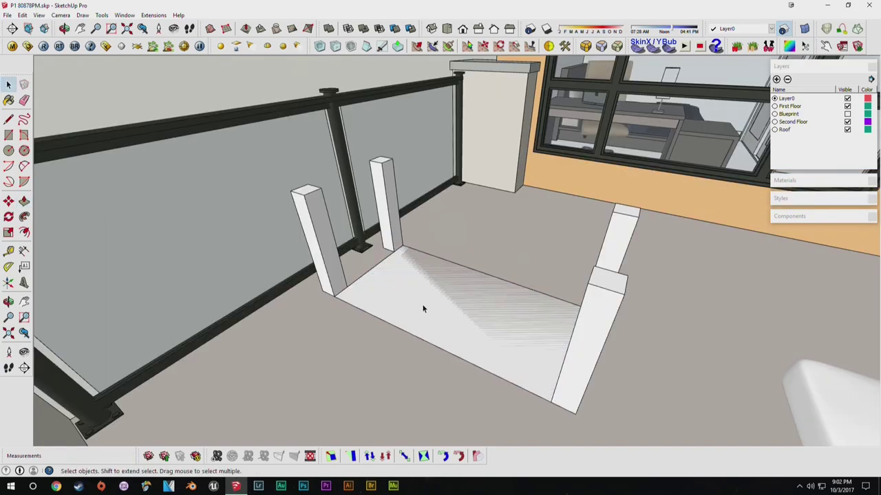
key("p")
left_click(422, 308)
key("Return")
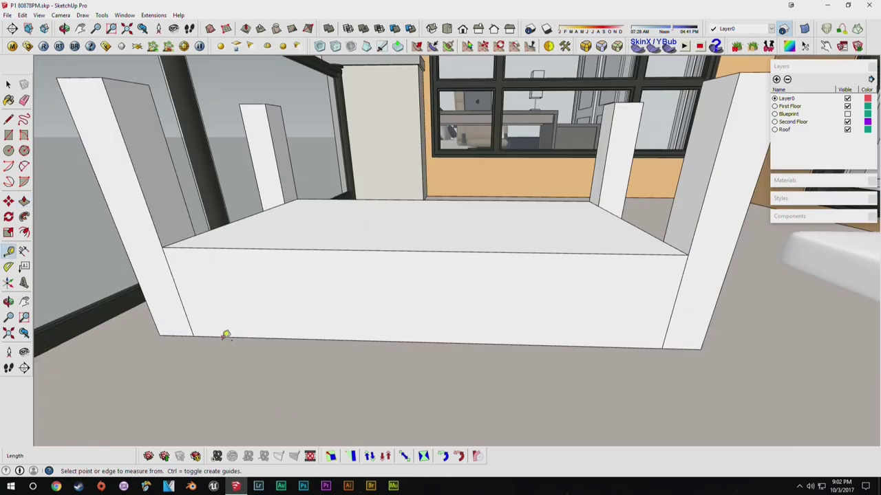
Place guides on the seat block's long side, one 5" above the floor edge and another 0.5" above it.
left_click(221, 336)
key("Return")
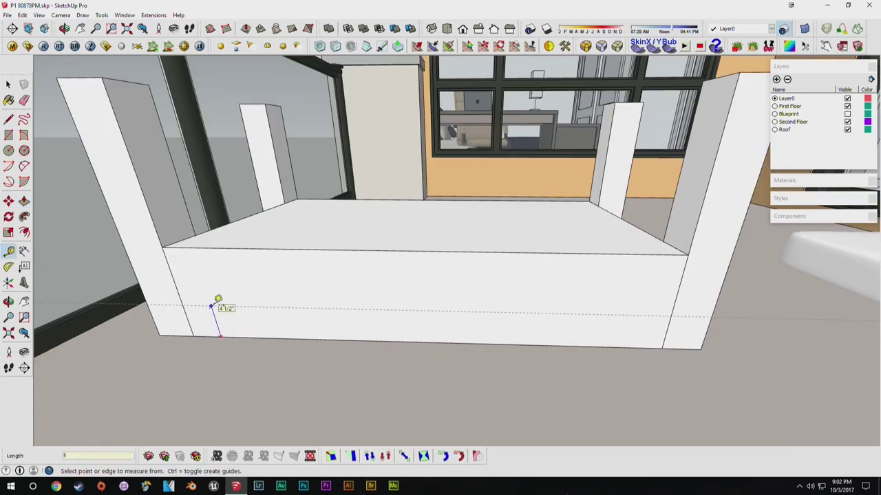
scroll(210, 295, "up", 4)
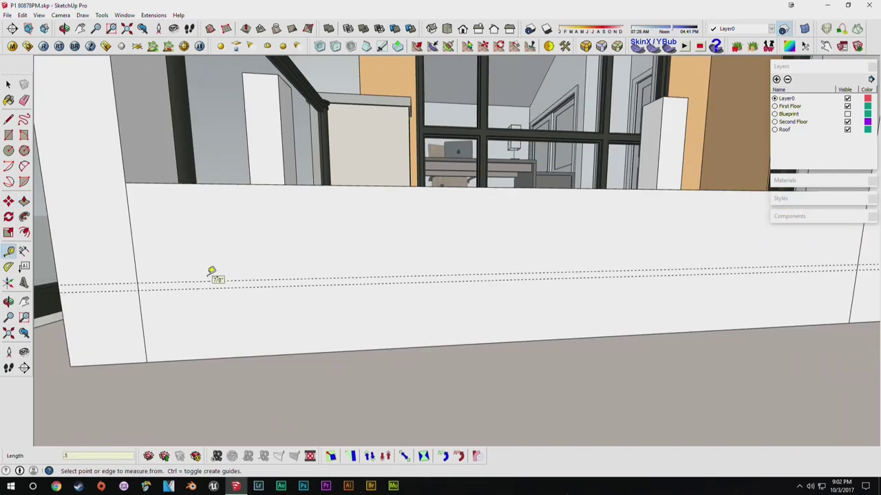
left_click(201, 289)
Draw a line along the upper guide across the seat block's long side, from leg to leg.
key("r")
key("space")
key("l")
left_click(141, 281)
middle_click_drag(141, 280, 397, 303)
left_click(677, 276)
Push the section below the line through the seat block to leave open space under the seat.
key("p")
left_click(397, 309)
left_click(544, 298)
left_click(531, 283)
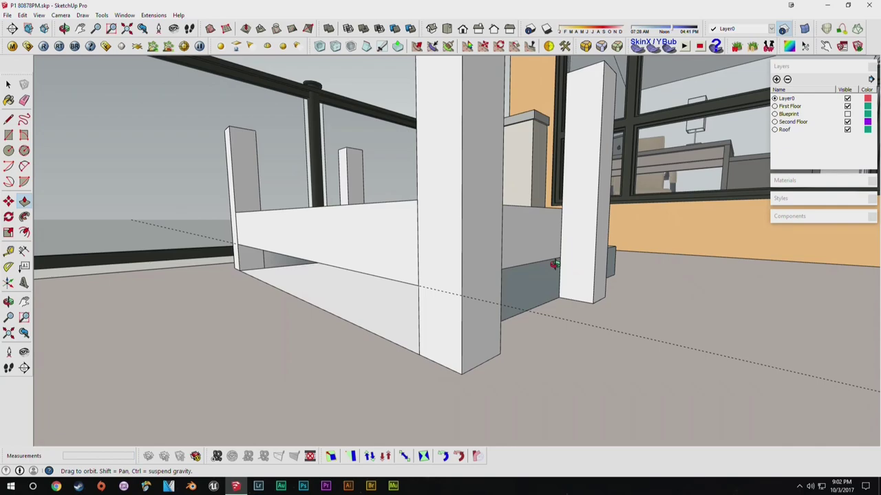
Offset the edges of the seat's underside inward to outline a frame.
middle_click_drag(555, 264, 344, 289)
left_click(432, 321)
middle_click_drag(432, 322, 427, 297)
key("f")
left_click(416, 283)
left_click(435, 287)
Push the inset panel on the seat's underside upward to form a recess.
key("space")
key("p")
left_click(469, 317)
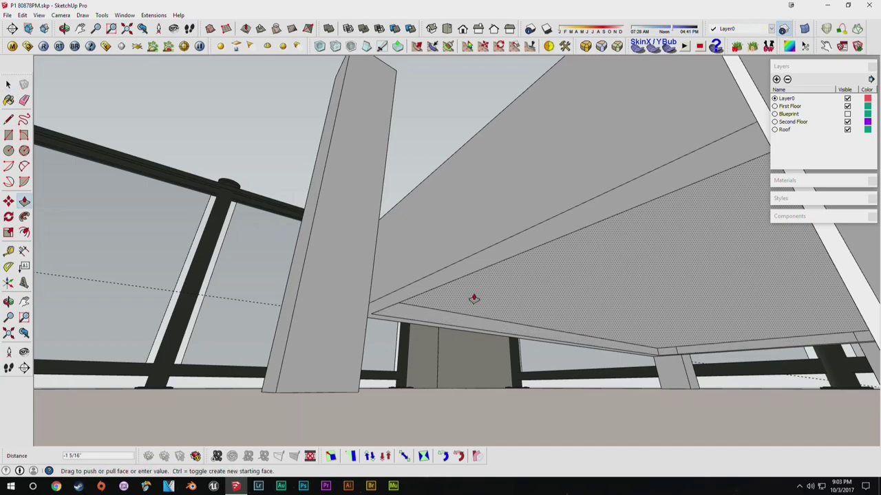
key("Return")
key("e")
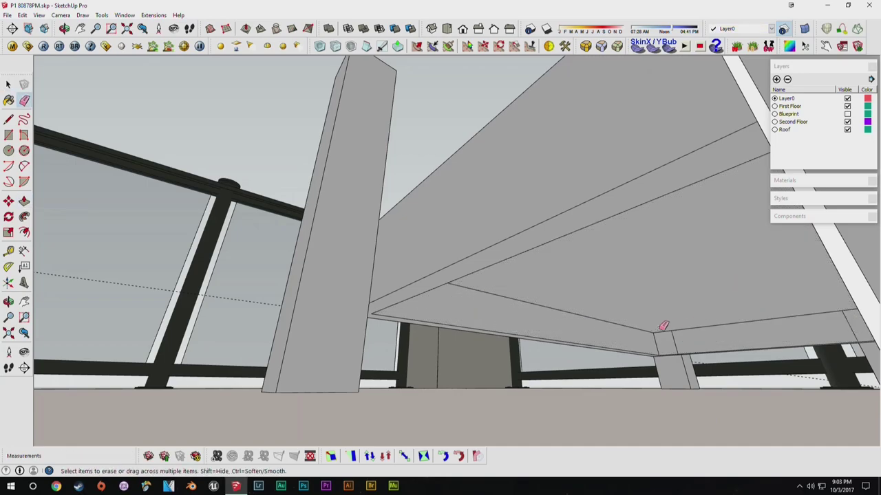
mouse_move(682, 340)
middle_mouse_down()
mouse_move(752, 335)
mouse_move(613, 324)
mouse_move(319, 358)
mouse_move(223, 342)
mouse_move(550, 305)
middle_mouse_up()
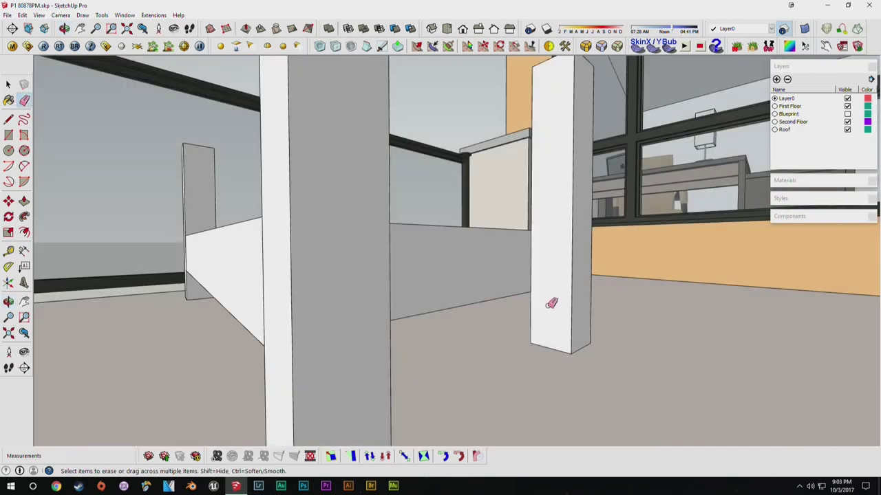
Draw a line across the end leg's inner face, level with the seat's bottom edge.
scroll(550, 304, "up", 2)
key("t")
key("space")
key("l")
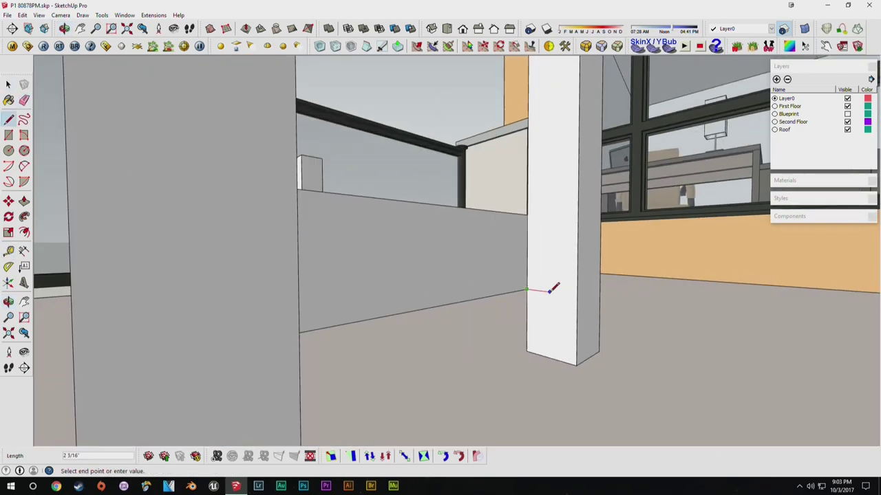
left_click(578, 293)
Place a guide 4 1/2" above the line on the leg and draw a second line across the leg along it.
key("space")
key("t")
left_click(551, 293)
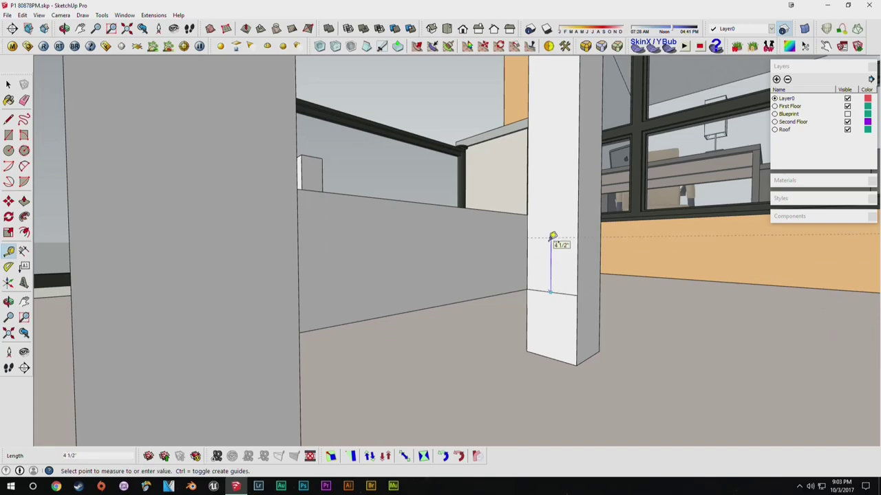
key("Return")
key("l")
left_click(527, 237)
left_click(577, 237)
Try forming an end rail from the marked leg section across to the opposite leg, and delete the rail.
middle_click_drag(578, 237, 324, 281)
key("space")
left_click(544, 285)
middle_click_drag(380, 309, 511, 277)
scroll(404, 259, "up", 3)
middle_click_drag(404, 258, 472, 317)
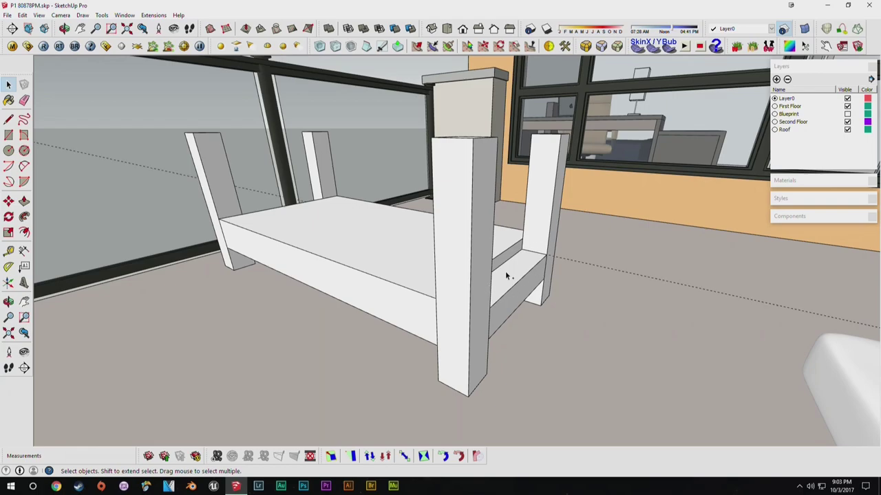
left_click(506, 276)
key("Delete")
middle_click_drag(511, 277, 497, 365)
Place guides 0.5" in from two adjacent edges of the end leg's top face.
middle_click_drag(464, 252, 489, 319)
key("t")
left_click(488, 324)
type("5")
key("Return")
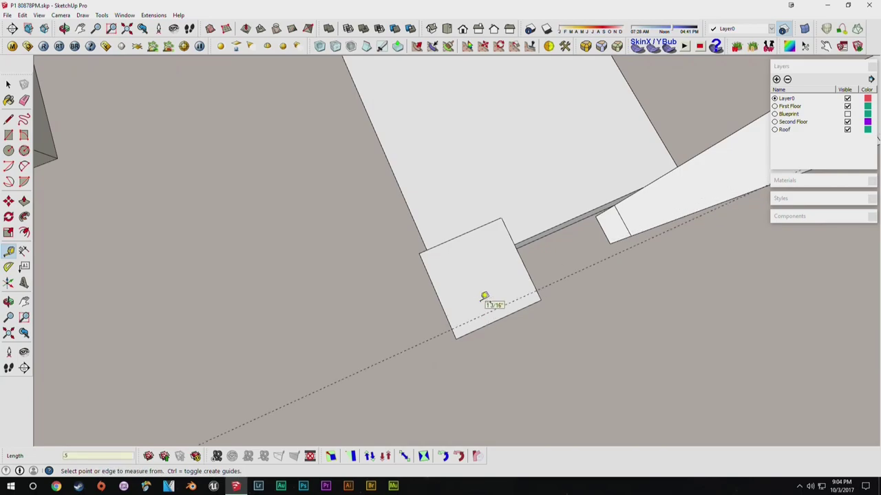
left_click(531, 264)
left_click(509, 275)
key("space")
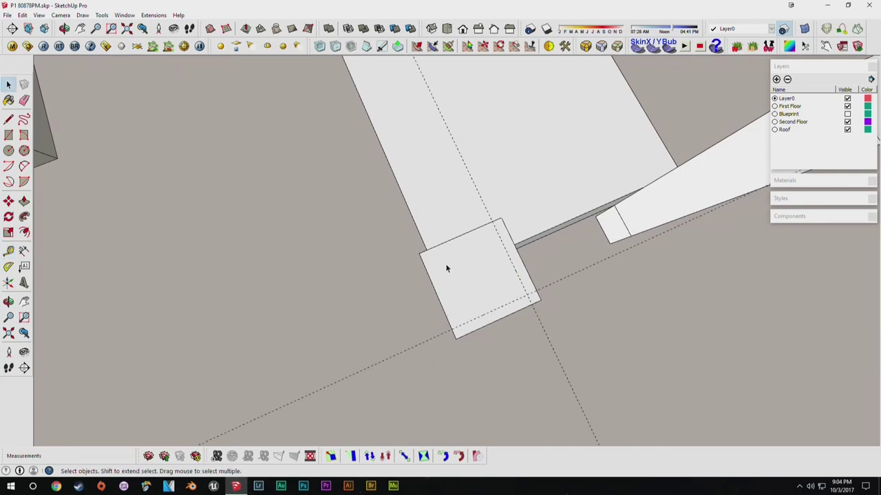
Draw a rectangle on the leg's top face up to the guides' intersection and push the outer strip down to trim the leg.
key("r")
middle_click_drag(428, 253, 450, 174)
left_click(385, 121)
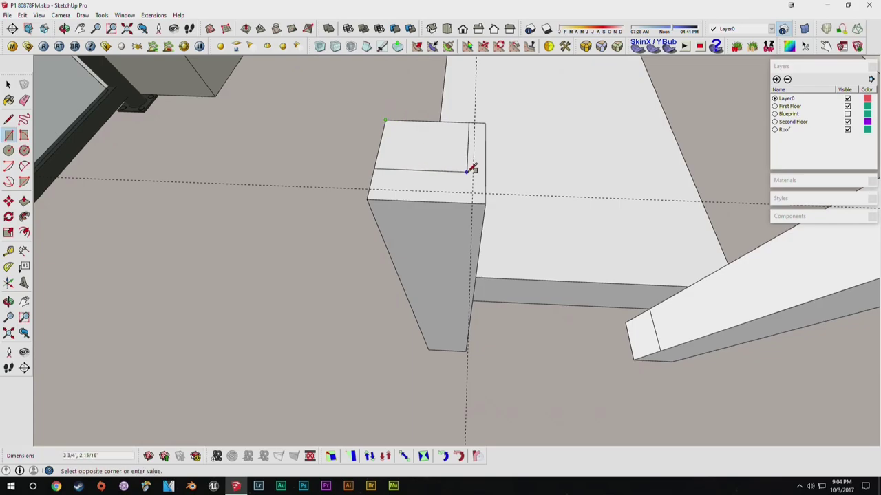
left_click(474, 189)
key("space")
key("p")
left_click_drag(477, 199, 467, 341)
left_click(468, 342)
Erase the leftover edge at the trimmed leg's lower end.
middle_click_drag(466, 326, 444, 275)
scroll(448, 270, "up", 4)
key("e")
left_click(451, 265)
scroll(448, 255, "down", 4)
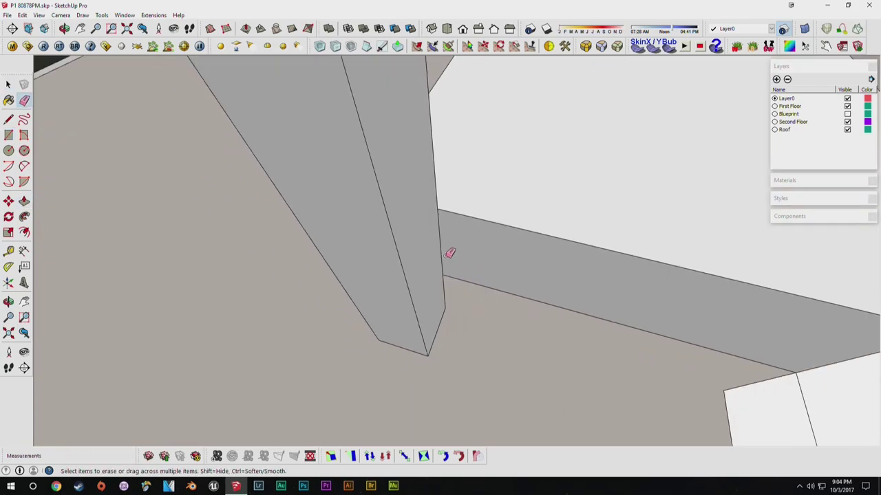
middle_click_drag(404, 213, 425, 282)
left_click(445, 287)
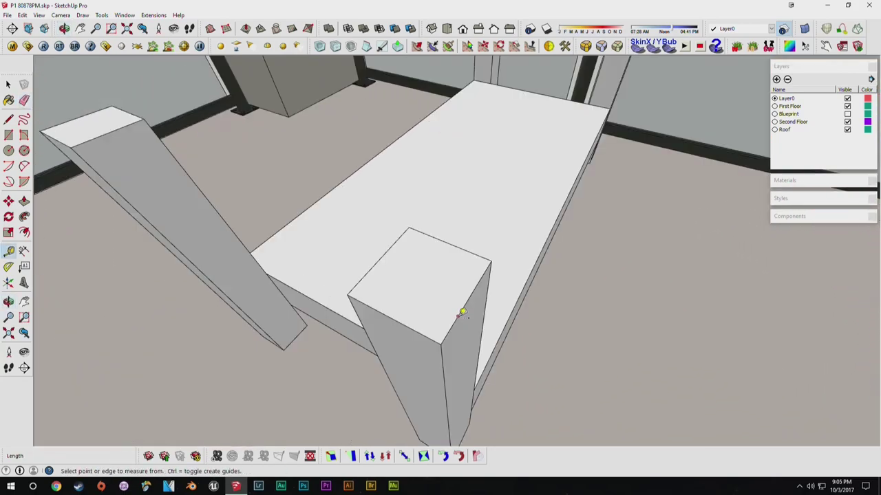
Measure the width of the trimmed leg's top face.
left_click(458, 315)
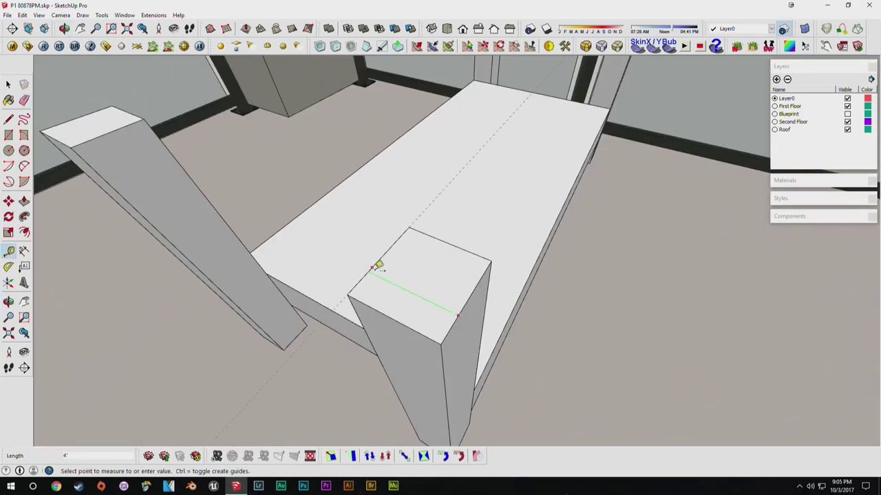
scroll(377, 265, "down", 2)
key("space")
Draw a line across the trimmed leg's inner face, level with the seat's bottom edge.
middle_click_drag(377, 265, 529, 264)
scroll(570, 293, "up", 3)
key("t")
key("space")
key("l")
left_click(500, 260)
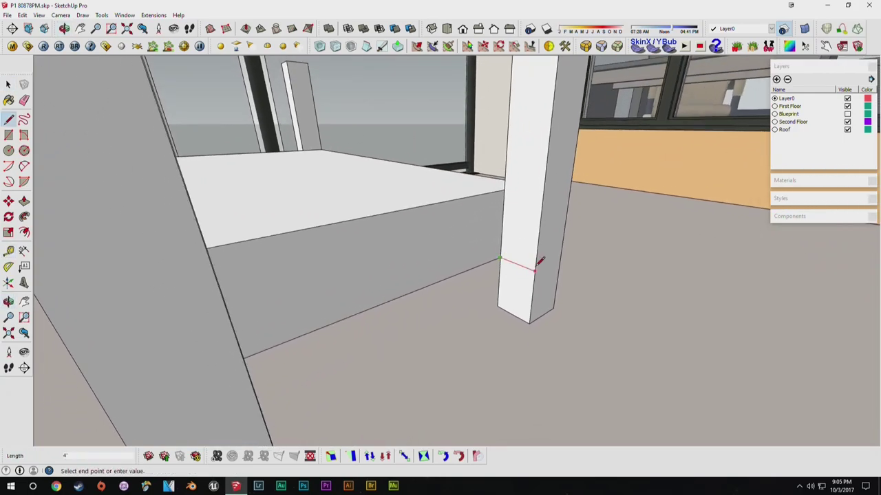
Place a guide 4" above the line on the leg and draw a second line across the leg along it.
key("t")
left_click(517, 264)
type("4")
key("Return")
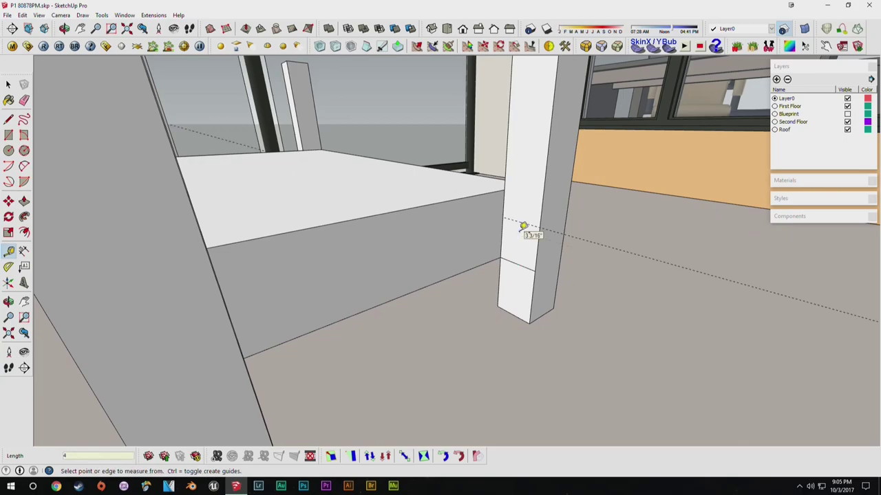
scroll(525, 229, "up", 2)
key("l")
left_click(495, 211)
left_click(543, 223)
Extrude the marked leg section across to the opposite leg to form the lower end rail.
key("p")
left_click(527, 256)
scroll(359, 278, "down", 1)
left_click(255, 295)
key("space")
key("l")
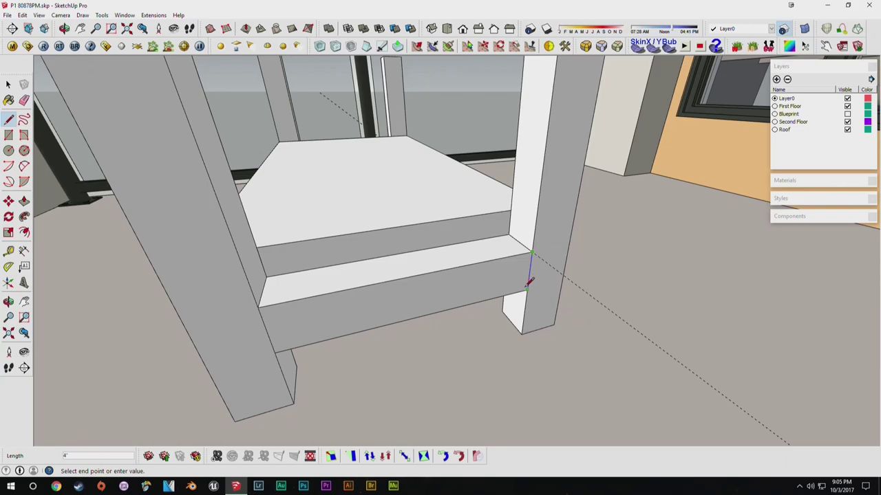
key("space")
Select the entire seat frame and move it 1' 5 1/2" away from the balcony railing.
middle_click_drag(469, 279, 475, 296)
scroll(475, 295, "down", 3)
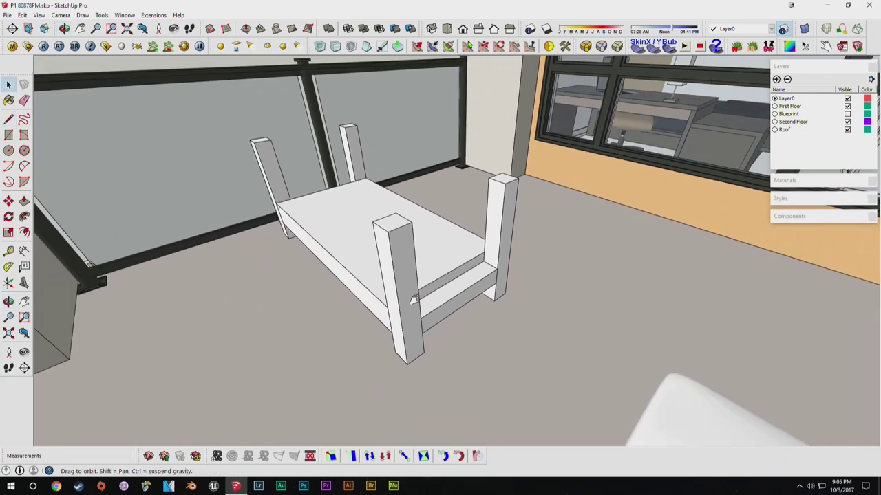
middle_click_drag(364, 299, 446, 335)
triple_click(444, 317)
key("m")
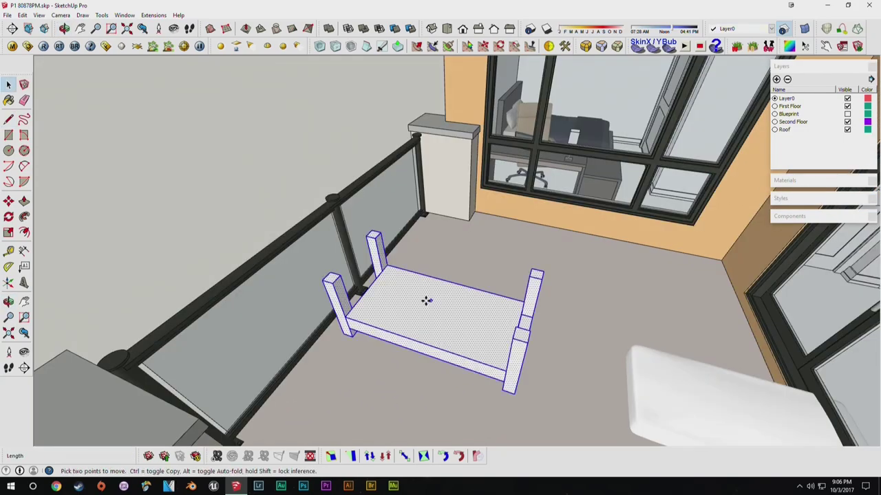
left_click(423, 311)
left_click(494, 312)
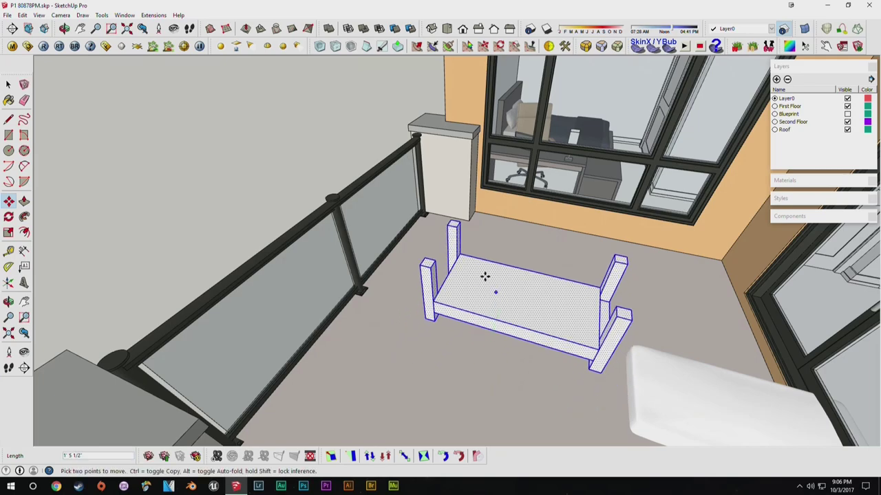
At the frame's other end, mark a 4" high leg section above the seat's bottom level and extend it across as the matching lower rail.
scroll(445, 289, "up", 5)
middle_click_drag(445, 289, 485, 243)
key("space")
left_click(484, 243)
scroll(485, 243, "up", 3)
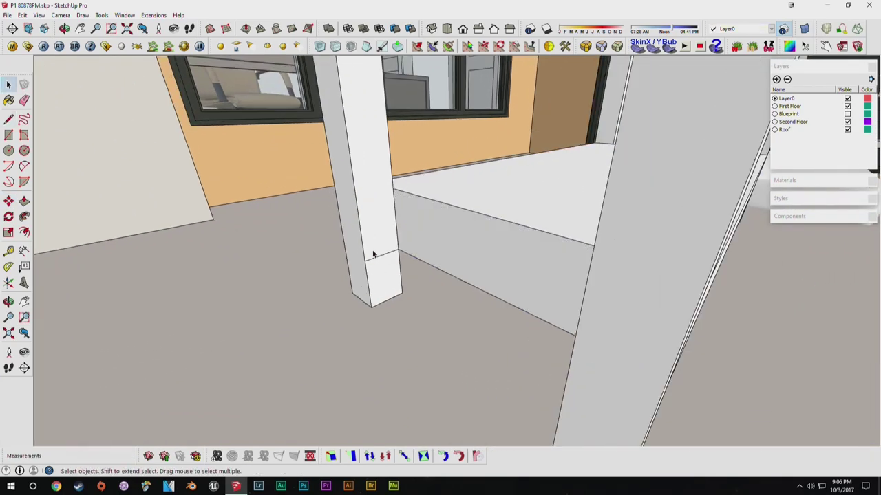
key("t")
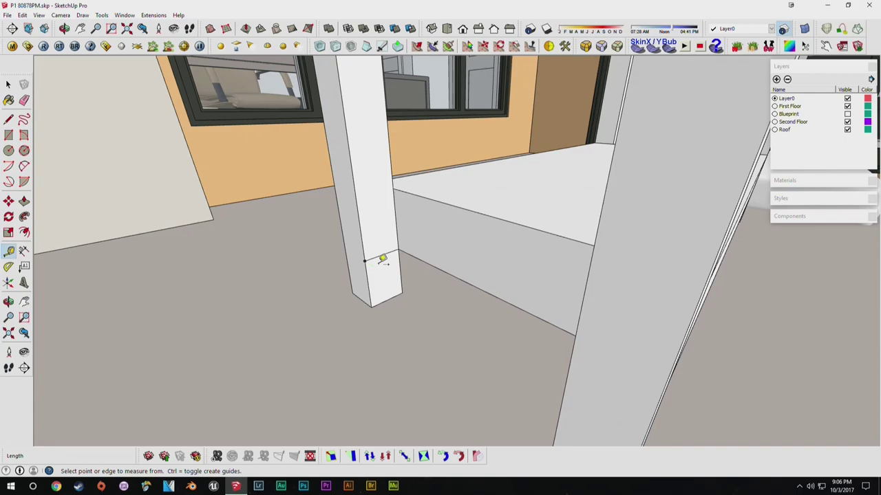
left_click(376, 255)
type("4")
key("Return")
key("l")
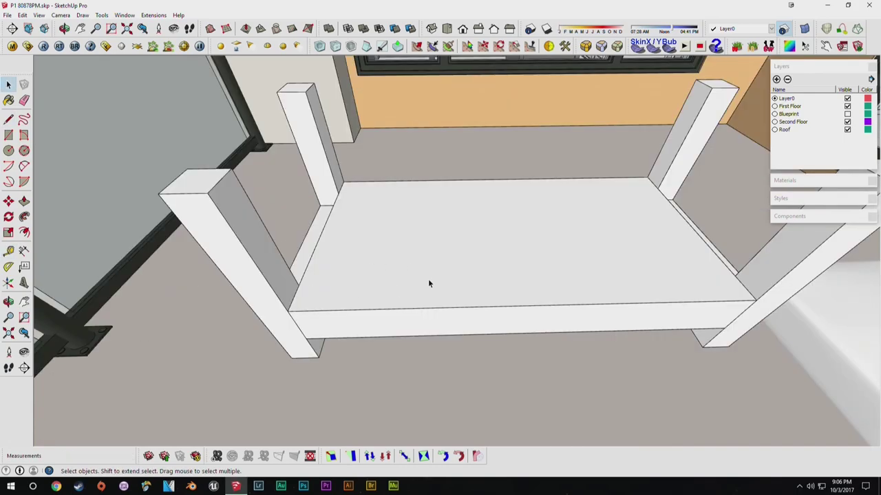
Offset the outline of the seat's top face 1 1/2" inward.
scroll(428, 279, "up", 3)
key("f")
left_click(300, 277)
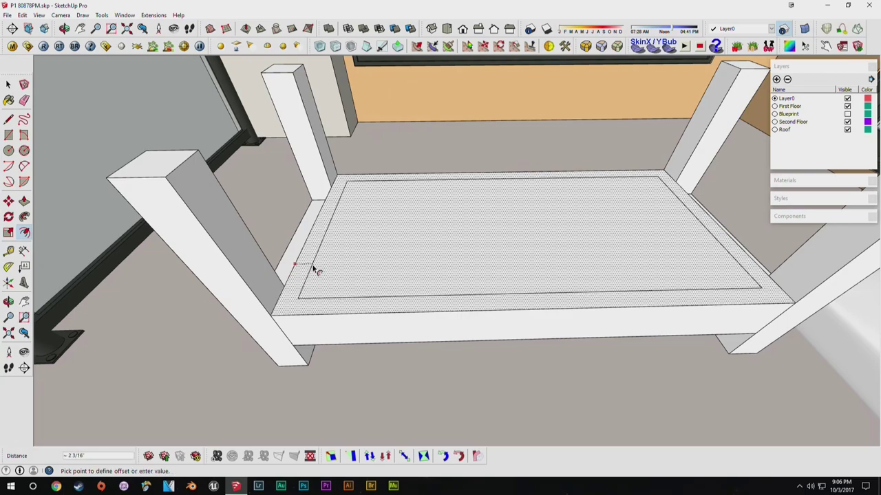
key("Return")
Draw short lines from the inset outline's corners to the seat's end edges.
key("space")
scroll(309, 279, "up", 3)
key("l")
left_click(292, 309)
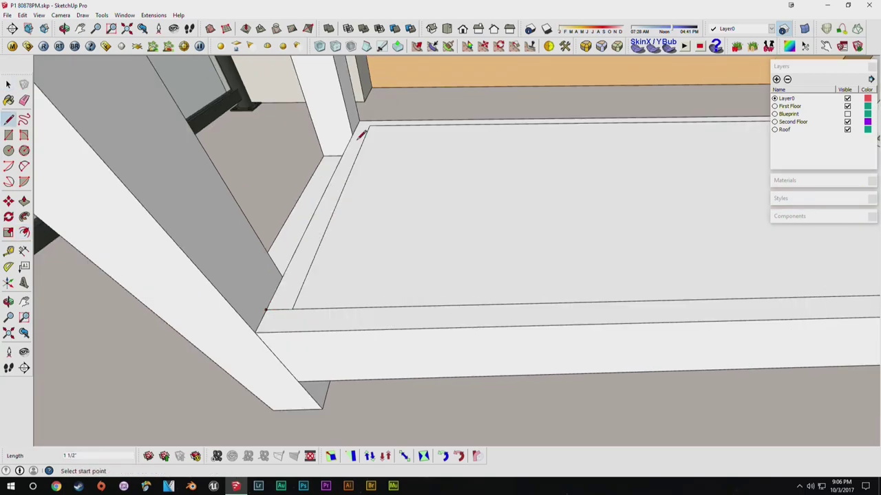
middle_click_drag(360, 135, 351, 241)
left_click(363, 96)
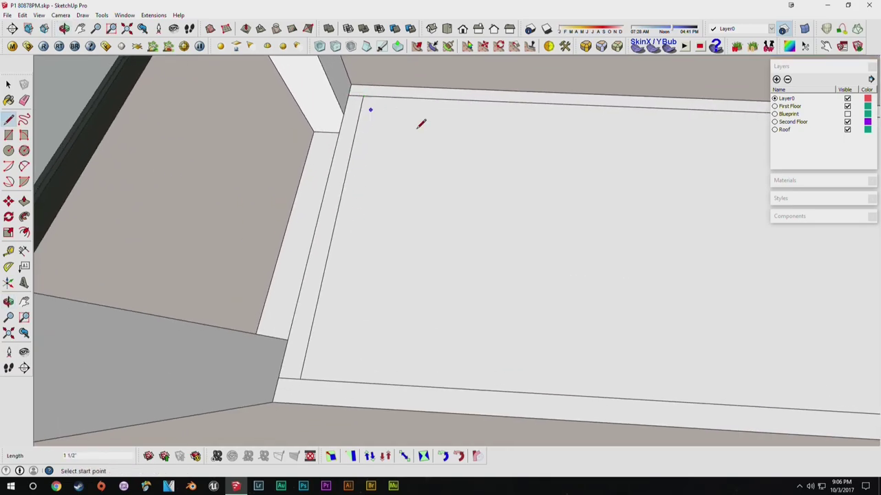
middle_click_drag(688, 207, 372, 182, "shift")
middle_click_drag(605, 103, 345, 242)
Push the inset seat face down slightly to recess it within the border.
key("space")
scroll(226, 166, "up", 3)
key("p")
left_click(180, 134)
left_click(178, 126)
Examine the recessed seat panel's edges and corner joints all around the frame.
key("space")
scroll(118, 88, "up", 3)
key("e")
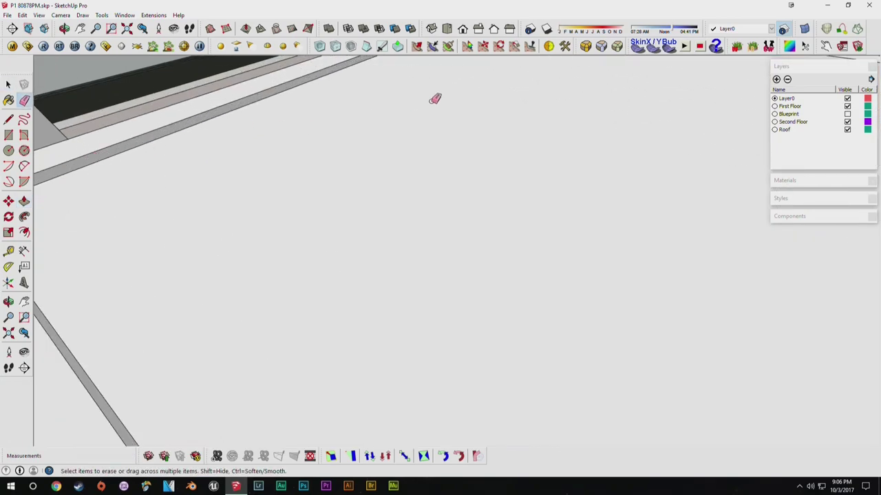
middle_click_drag(428, 100, 424, 144)
scroll(382, 124, "up", 2)
mouse_move(380, 125)
middle_mouse_down()
mouse_move(635, 204)
mouse_move(655, 191)
mouse_move(491, 222)
mouse_move(529, 162)
mouse_move(266, 256)
middle_mouse_up()
scroll(430, 200, "up", 1)
mouse_move(399, 241)
middle_mouse_down()
mouse_move(278, 276)
mouse_move(469, 252)
mouse_move(434, 236)
mouse_move(122, 253)
mouse_move(228, 260)
mouse_move(220, 335)
middle_mouse_up()
scroll(274, 273, "down", 2)
scroll(470, 252, "down", 2)
middle_click_drag(238, 313, 362, 312)
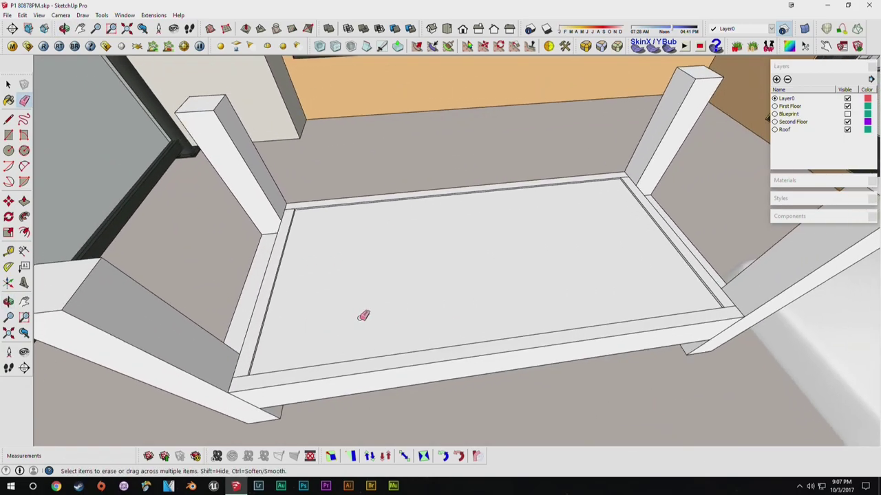
middle_click_drag(755, 230, 581, 307)
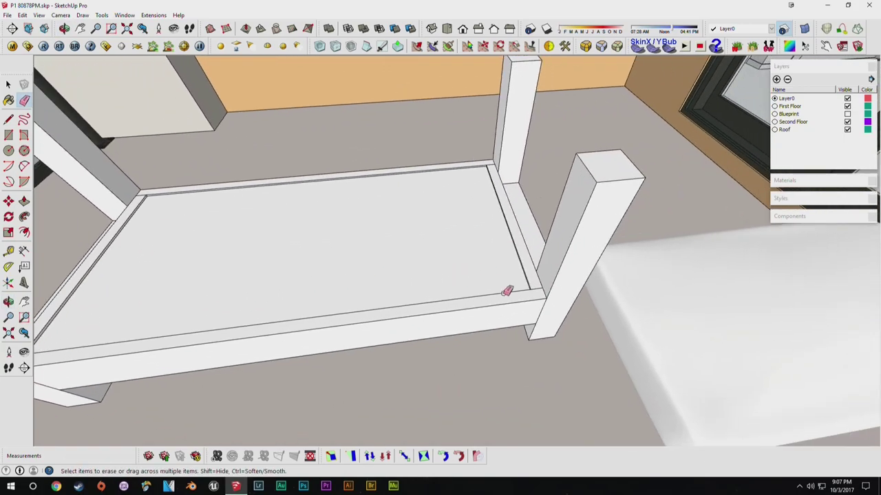
Try placing a guide below the end leg's top edge and drawing a line across its inner face.
middle_click_drag(525, 292, 404, 209)
middle_click_drag(119, 210, 244, 250)
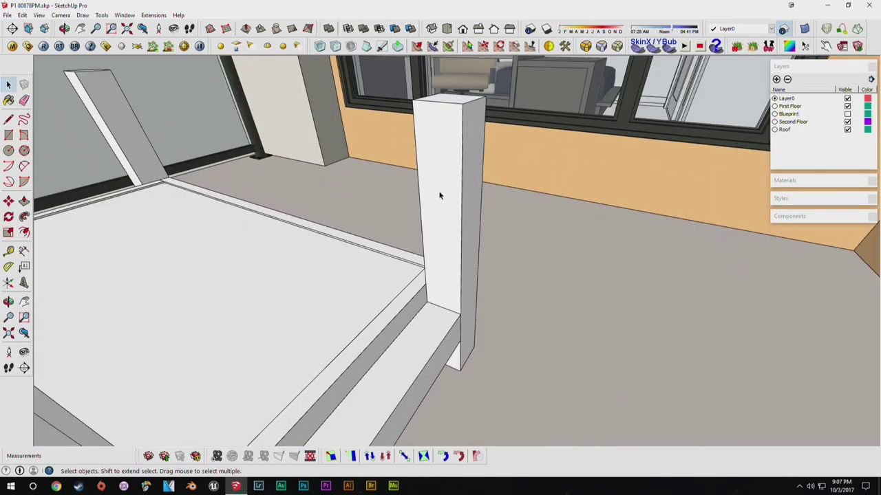
key("t")
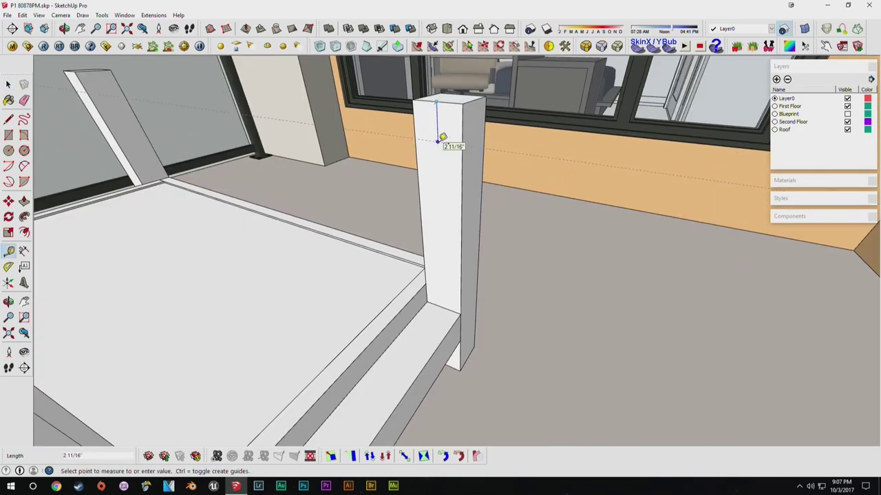
key("Return")
key("l")
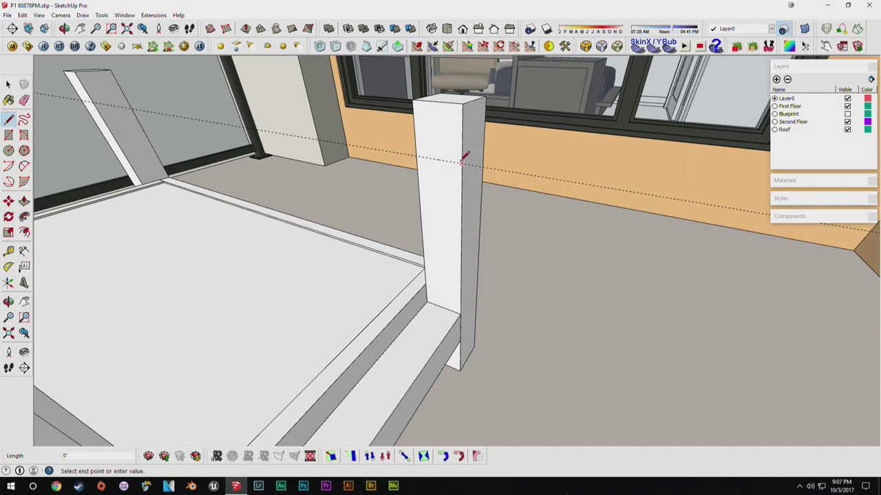
key("space")
middle_click_drag(437, 156, 424, 172)
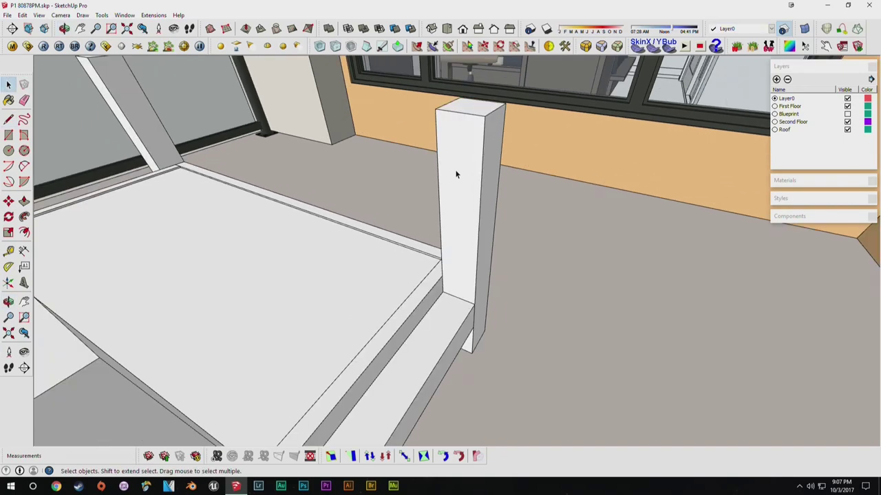
Place a guide below the end leg's top edge and draw a line across its inner face along the guide.
key("t")
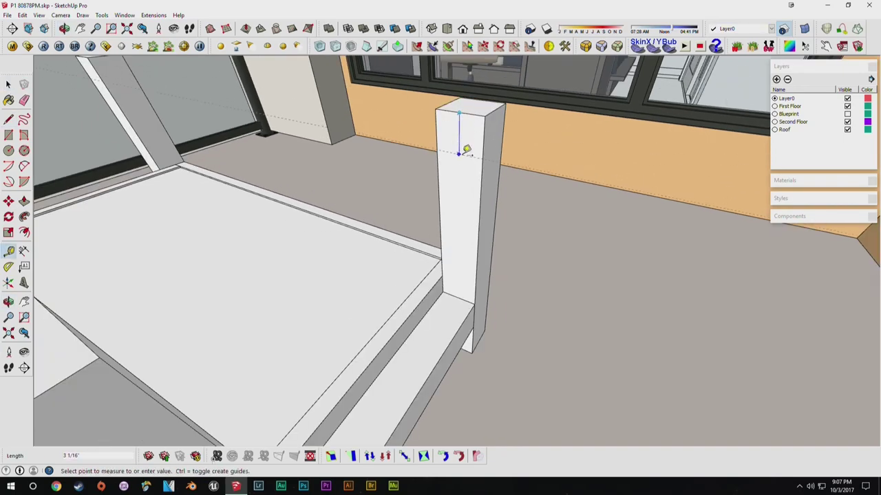
key("space")
key("l")
left_click(482, 169)
left_click(441, 161)
key("space")
middle_click_drag(481, 191, 421, 196)
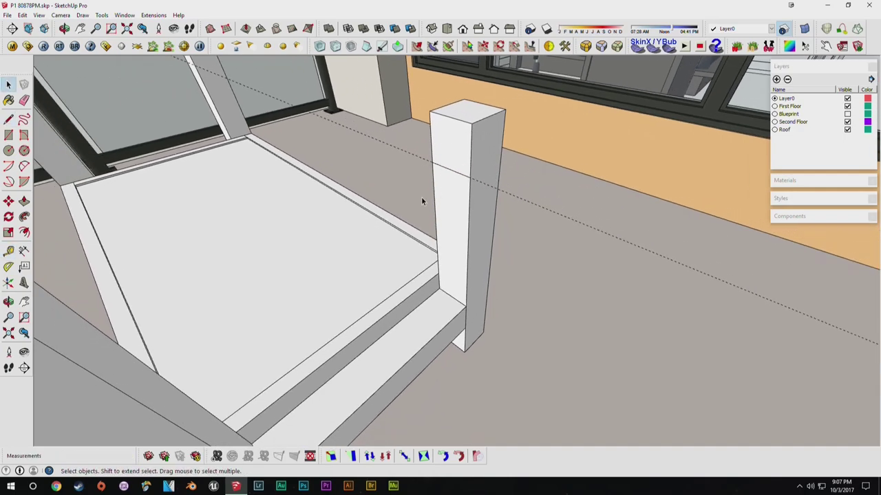
Extrude the marked upper leg section across to the opposite leg as the upper end rail.
key("p")
left_click(453, 149)
middle_click_drag(321, 214, 439, 287)
key("space")
Form the matching upper rail at the other end from a leg section marked 4" below the top edge.
middle_click_drag(289, 242, 402, 103)
scroll(324, 147, "up", 4)
key("t")
left_click(397, 91)
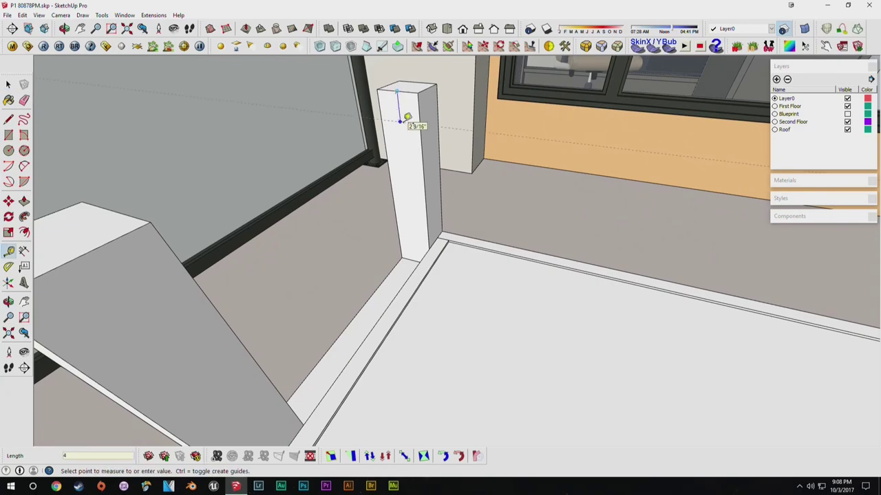
key("space")
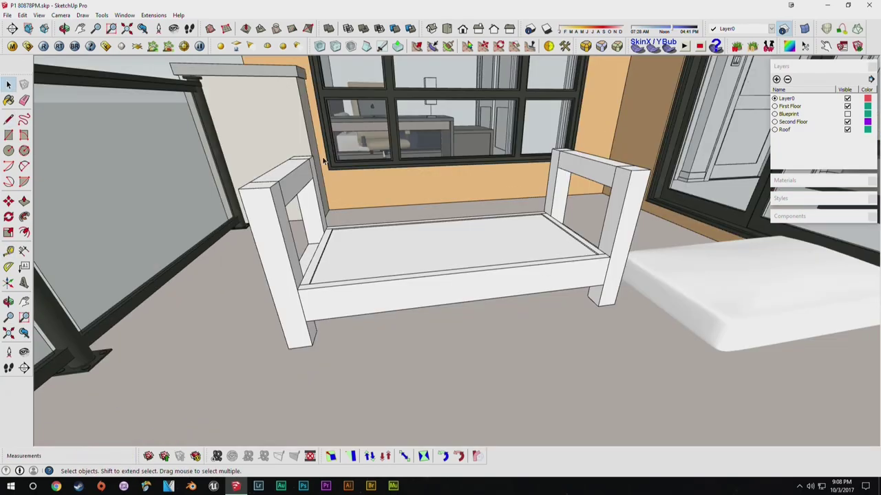
Draw a line across the back leg's inner face, level with the underside of the upper end rail.
middle_click_drag(323, 161, 259, 203)
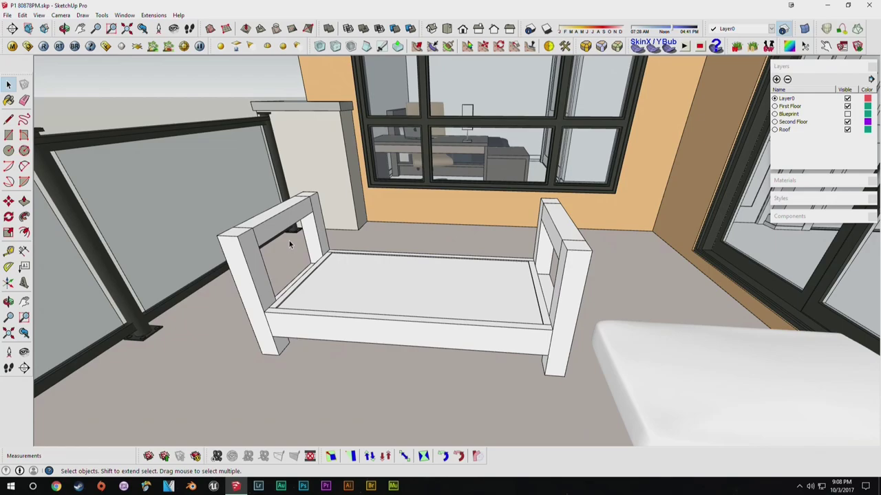
middle_click_drag(281, 258, 311, 270)
scroll(310, 269, "up", 4)
scroll(319, 276, "down", 2)
scroll(318, 277, "up", 2)
key("l")
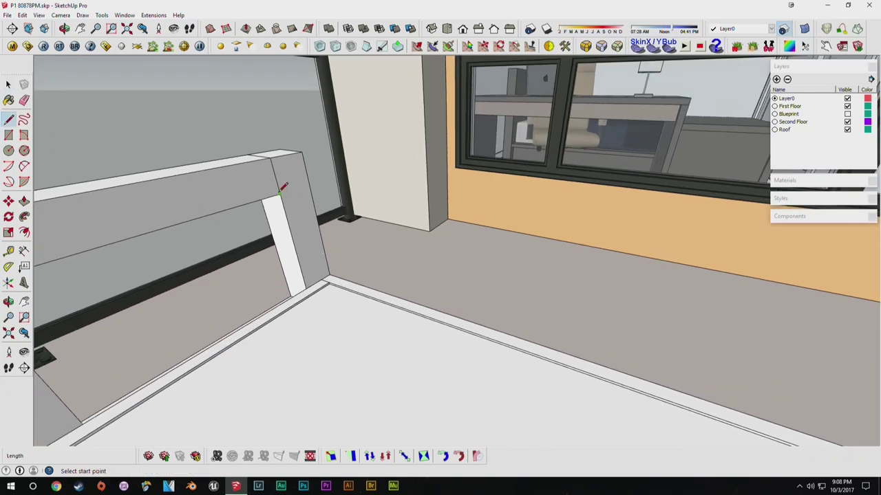
left_click(311, 177)
Extrude the marked back leg section across to the other back leg to form the upper back rail.
key("space")
key("p")
middle_click_drag(290, 180, 571, 305)
left_click(583, 274)
Move the cushion onto the seat base inside the frame.
middle_click_drag(323, 350, 334, 282)
scroll(333, 282, "down", 3)
key("m")
left_click(618, 302)
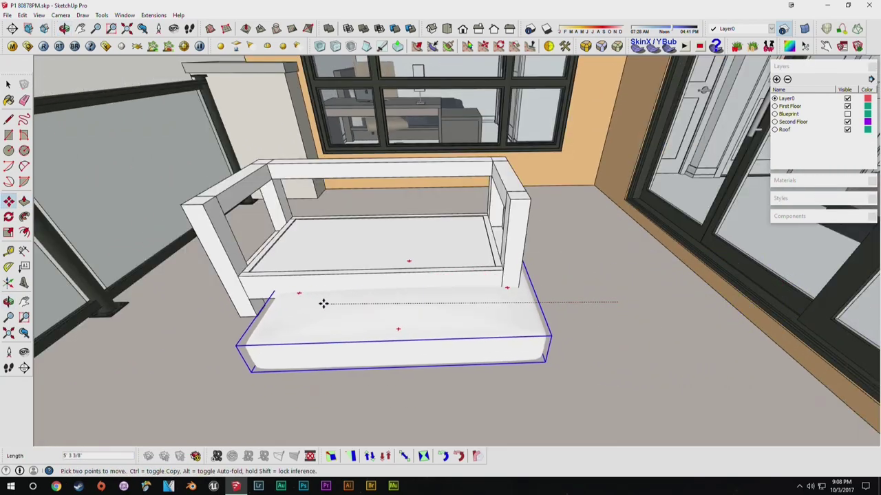
middle_click_drag(287, 315, 461, 231, "shift")
scroll(362, 296, "up", 5)
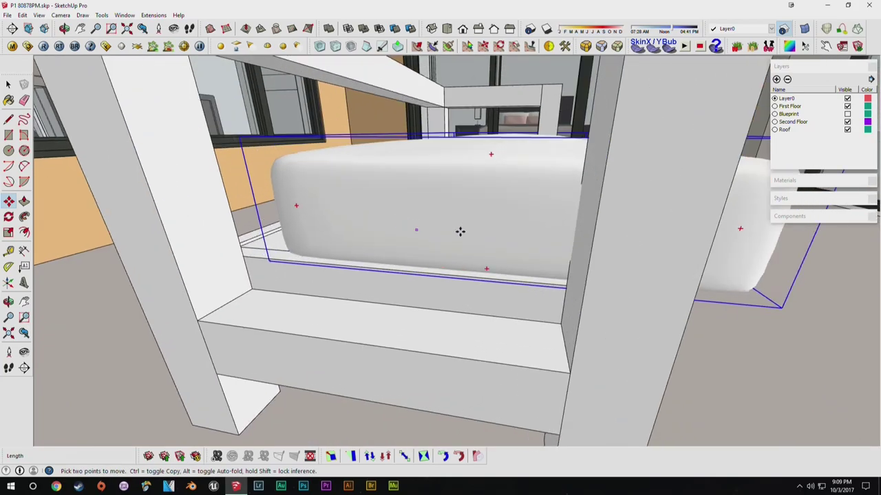
middle_click_drag(407, 220, 503, 318)
middle_click_drag(517, 249, 552, 403)
middle_click_drag(362, 110, 494, 318)
Extrude the rear face of the back corner leg 4" outward.
key("space")
key("p")
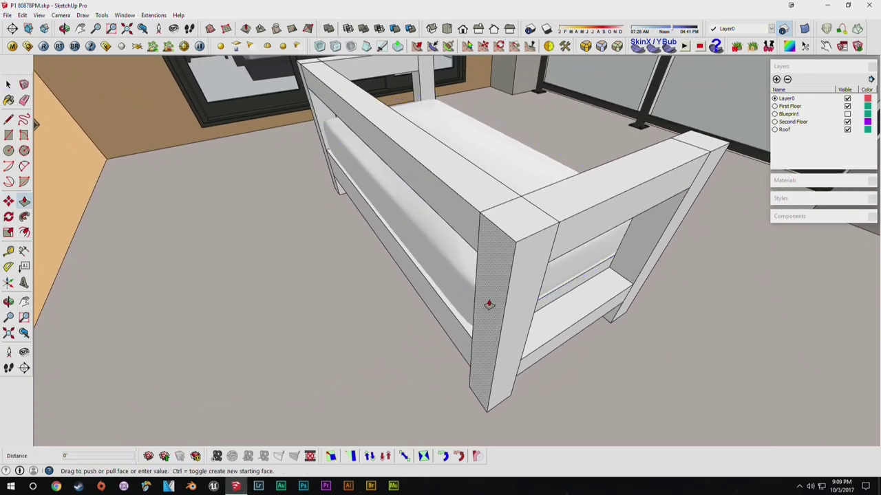
left_click_drag(491, 303, 458, 309)
type("4")
key("Return")
key("space")
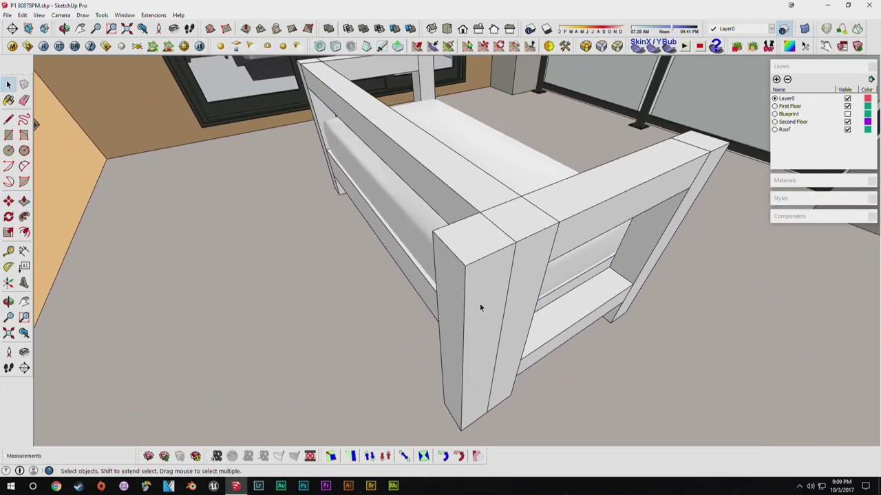
Rework the rear corner with Push/Pull so the leg stands behind the seat base, and erase the leftover edge.
middle_click_drag(501, 291, 364, 321)
key("p")
middle_click_drag(392, 364, 399, 296)
left_click_drag(394, 372, 366, 355)
key("space")
mouse_move(366, 355)
middle_mouse_down()
mouse_move(405, 238)
mouse_move(417, 322)
mouse_move(394, 321)
mouse_move(407, 231)
middle_mouse_up()
key("l")
left_click(399, 302)
key("e")
left_click(391, 313)
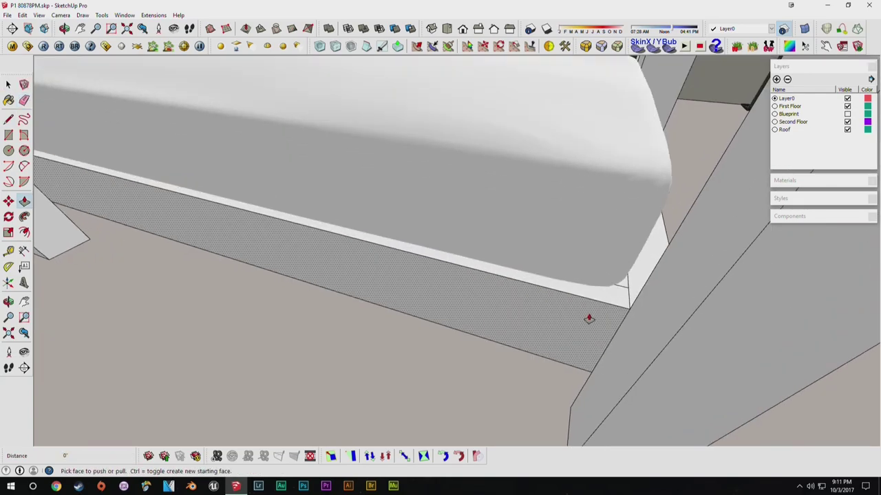
Extrude the seat base's rear face 1 1/2" outward between the back legs.
left_click_drag(588, 319, 596, 350)
middle_click_drag(596, 351, 658, 273)
middle_click_drag(688, 224, 138, 318)
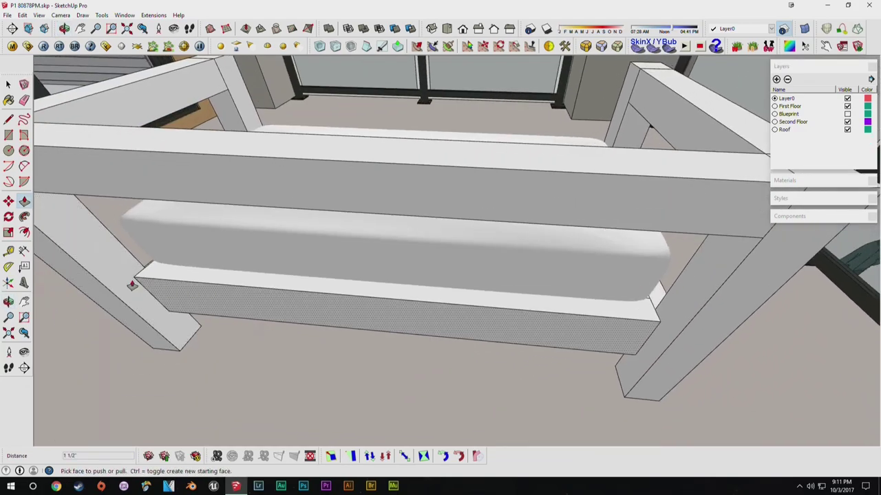
Push the narrow projecting strip at the frame's back corner inward with back edges shown, and switch back edges off.
scroll(681, 331, "up", 3)
middle_click_drag(675, 317, 537, 284)
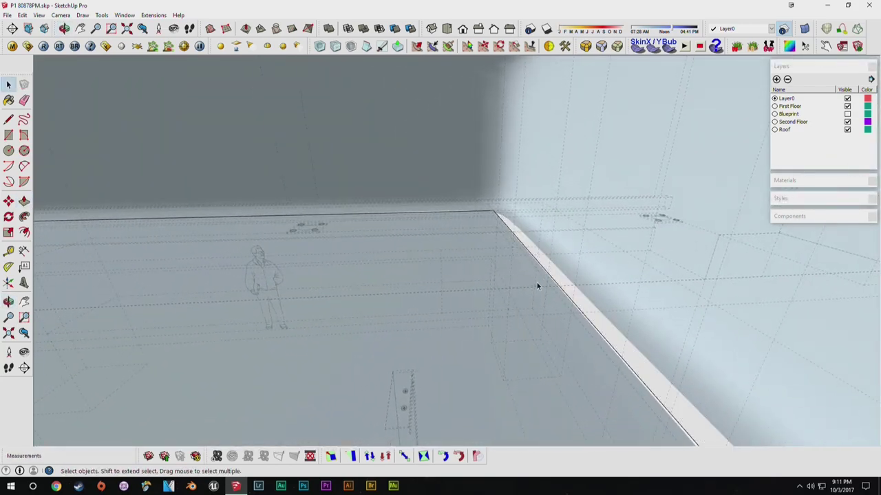
left_click_drag(560, 296, 574, 292)
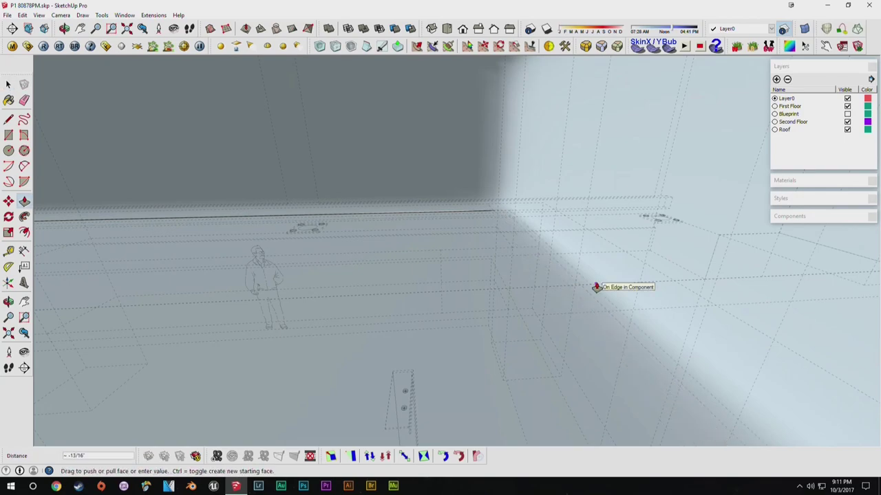
left_click(584, 241)
mouse_move(584, 241)
middle_mouse_down()
mouse_move(378, 274)
mouse_move(502, 268)
mouse_move(496, 249)
mouse_move(305, 265)
mouse_move(396, 260)
mouse_move(370, 269)
mouse_move(356, 244)
mouse_move(378, 272)
middle_mouse_up()
key("k")
scroll(507, 259, "up", 2)
key("space")
Collapse the layer list to free up the modelling view.
key("l")
key("l")
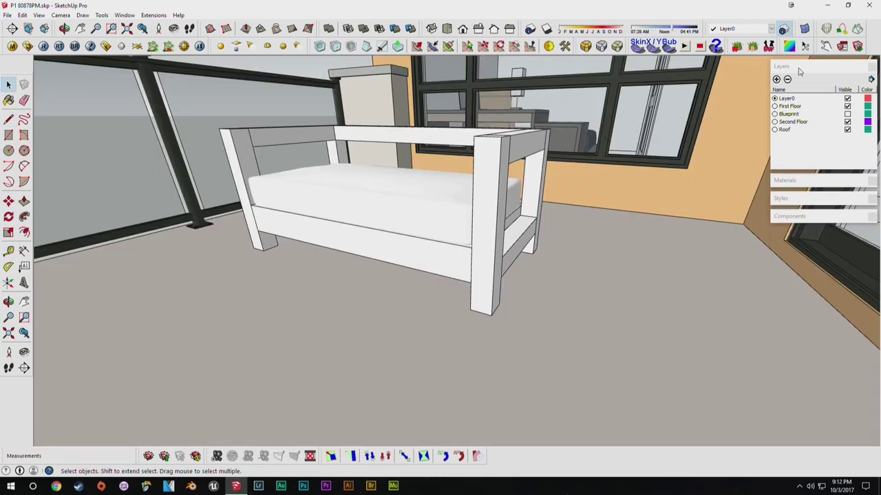
left_click(800, 68)
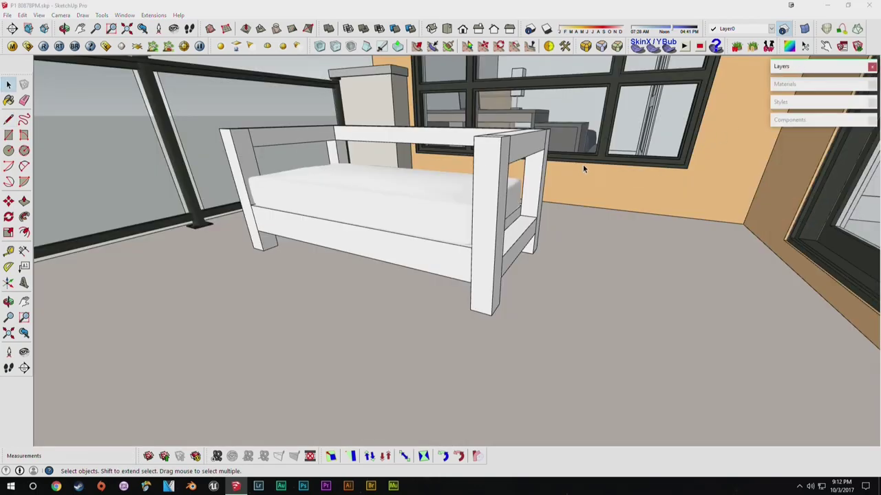
Select the whole seat frame without the cushion and make it a component named Outdoor Loveseat.
middle_click_drag(333, 208, 328, 245)
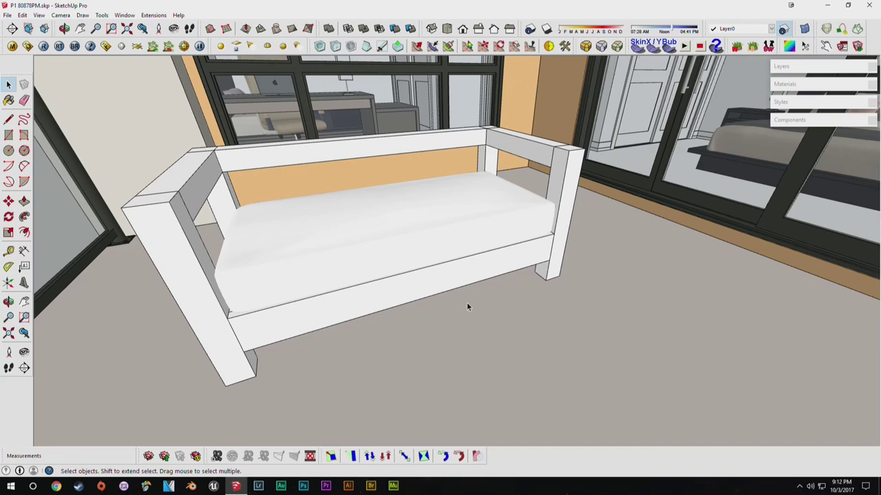
middle_click_drag(423, 178, 394, 132)
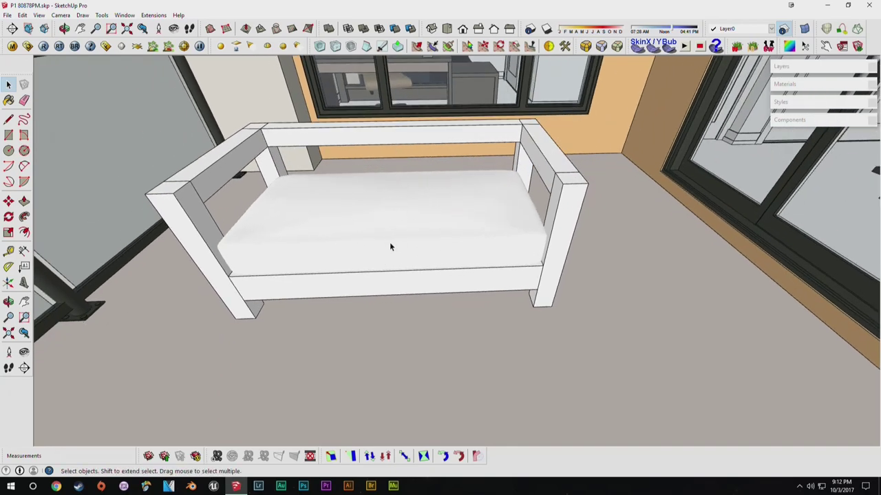
middle_click_drag(536, 269, 566, 255)
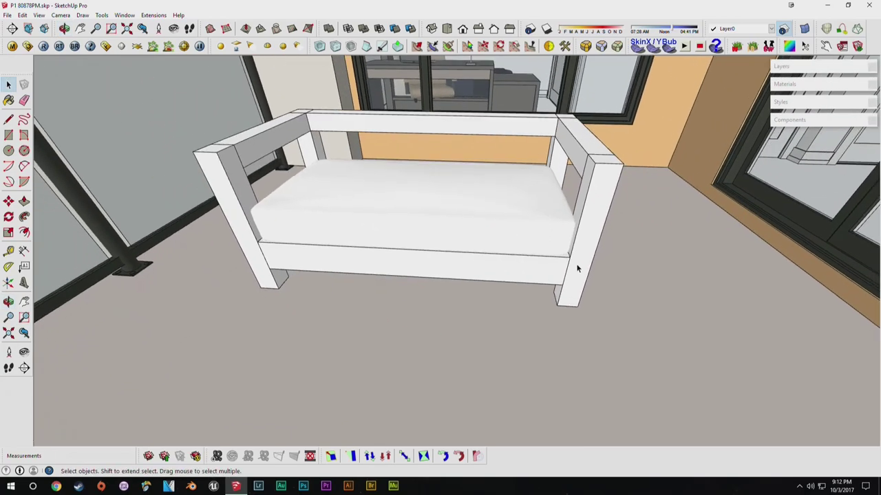
middle_click_drag(487, 216, 554, 328)
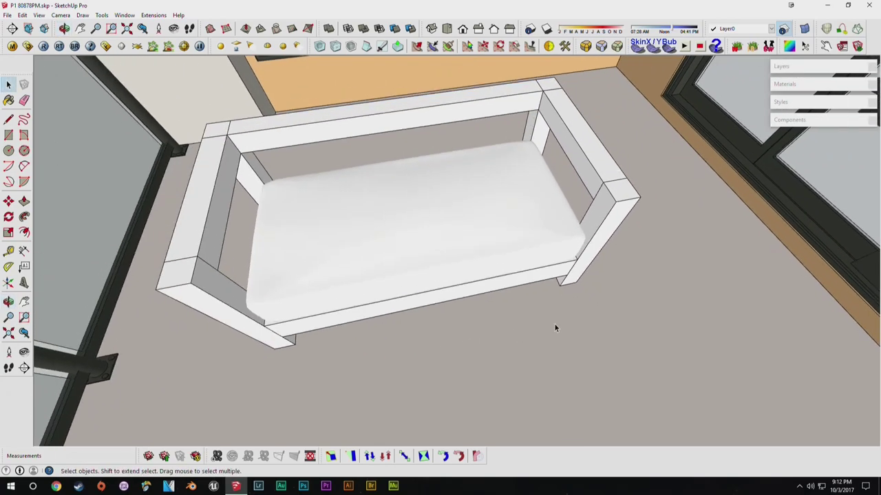
triple_click(602, 205)
key("g")
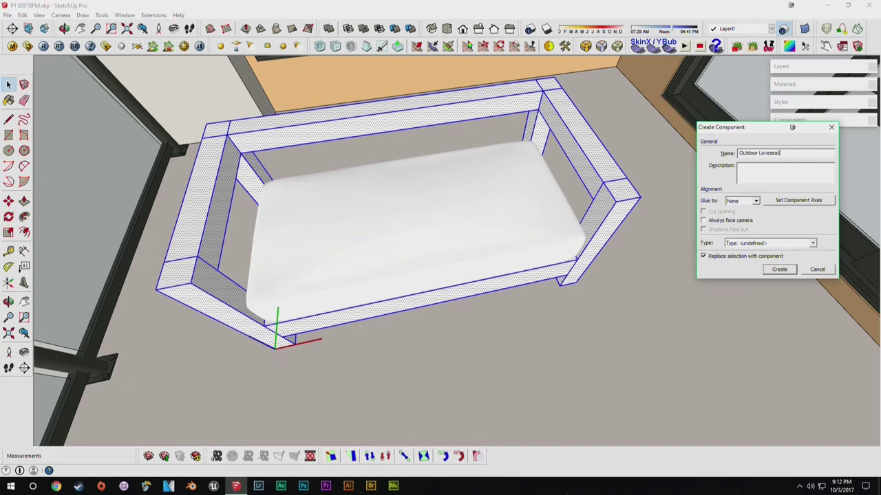
key("Return")
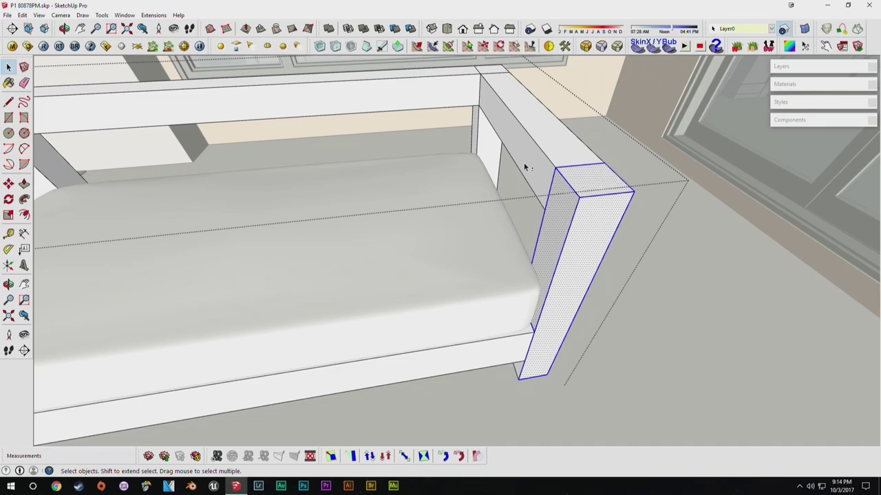
Extrude the outer side faces of the front and back legs at the glass-door end of the loveseat 1' outward.
double_click(514, 126, "shift")
double_click(509, 101, "shift")
scroll(485, 114, "up", 3)
double_click(483, 143, "shift")
middle_click_drag(482, 145, 487, 99)
middle_click_drag(468, 166, 451, 146)
key("p")
middle_click_drag(442, 105, 479, 305)
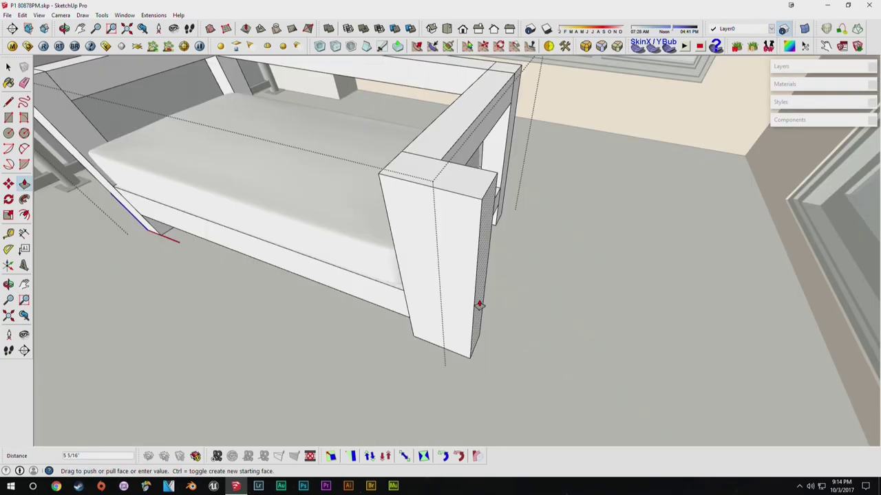
key("Return")
middle_click_drag(479, 269, 530, 282)
scroll(531, 282, "down", 5)
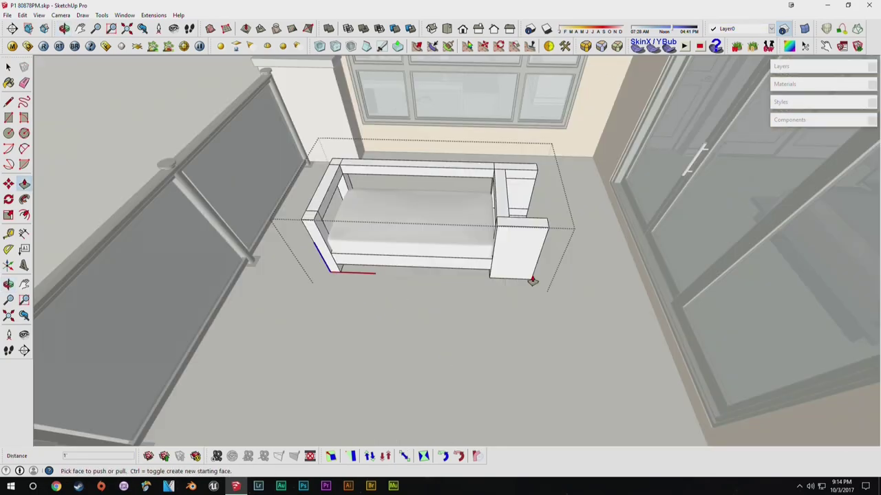
middle_click_drag(499, 248, 542, 341)
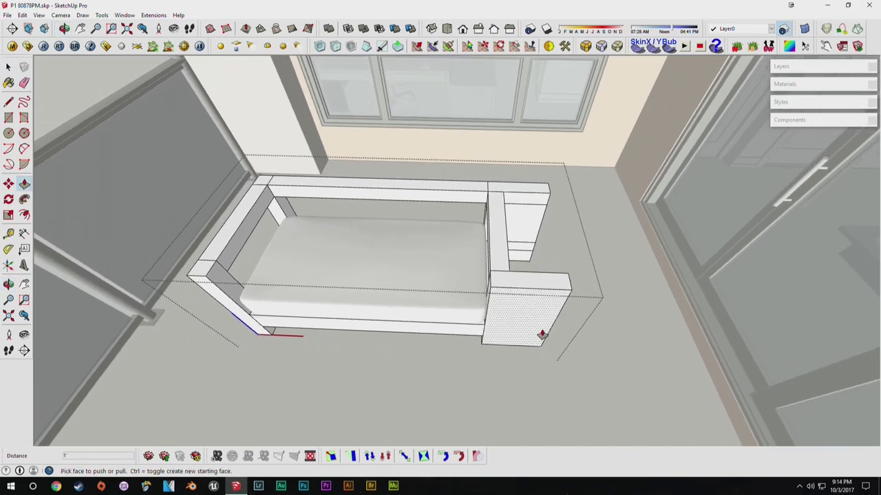
Hide the seat cushion to expose the seat base.
middle_click_drag(540, 346, 394, 305)
scroll(392, 304, "up", 4)
left_click(379, 289)
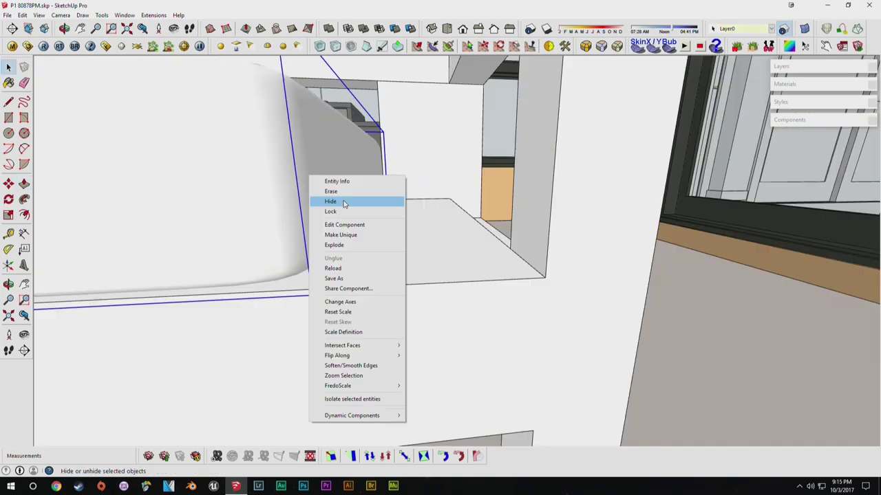
mouse_move(340, 198)
middle_mouse_down()
mouse_move(338, 250)
mouse_move(240, 239)
mouse_move(582, 292)
mouse_move(470, 267)
mouse_move(686, 262)
mouse_move(401, 234)
mouse_move(351, 250)
mouse_move(94, 257)
mouse_move(158, 237)
middle_mouse_up()
Extrude the outer side face of the seat base 2 1/2" outward, level with the outside of the leg.
key("e")
scroll(236, 177, "up", 3)
middle_click_drag(392, 210, 313, 221)
key("p")
left_click(305, 170)
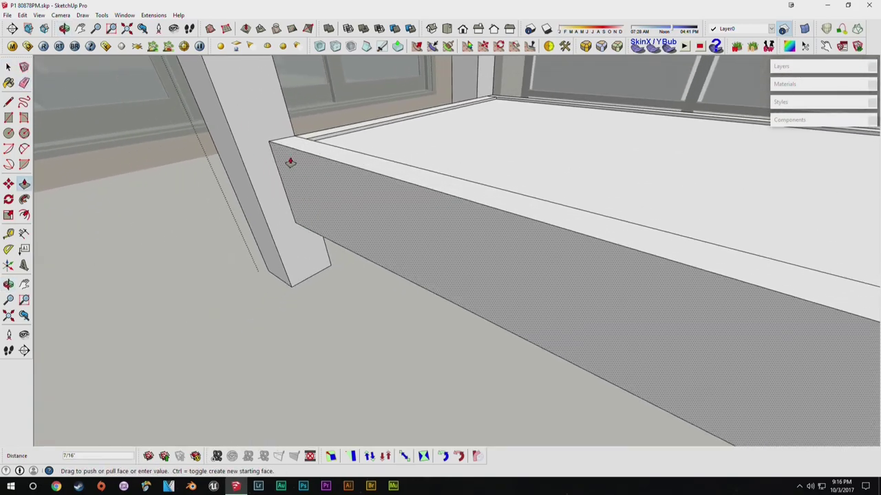
left_click(229, 133)
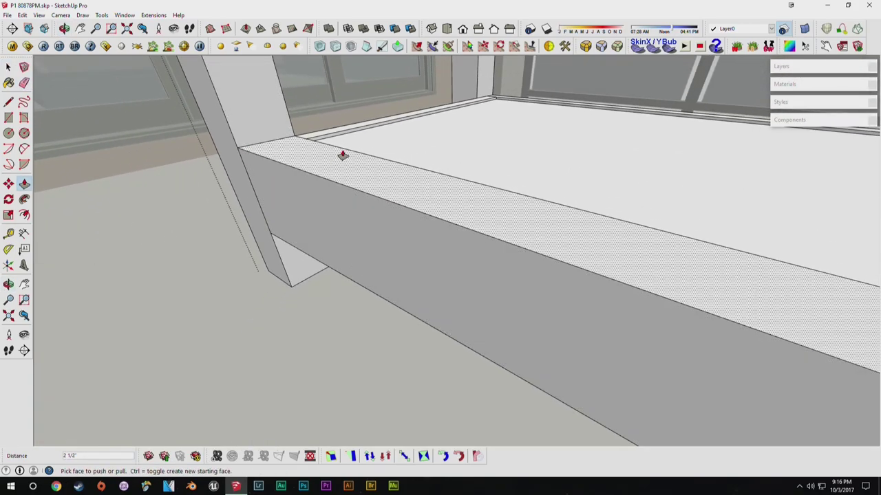
Rework the seat base's end rail between the legs with Push/Pull and check the base's corners.
middle_click_drag(343, 156, 222, 216)
middle_click_drag(307, 132, 207, 146)
key("space")
scroll(366, 108, "up", 1)
key("p")
left_click(347, 102)
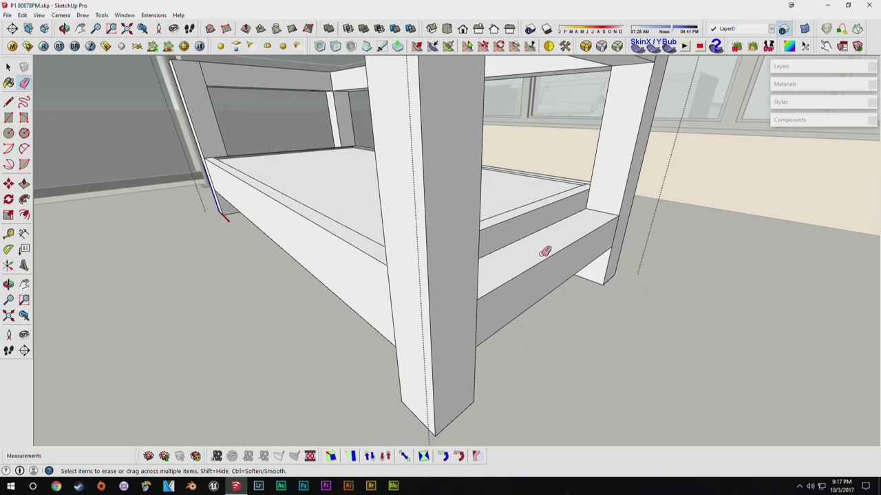
mouse_move(544, 252)
middle_mouse_down()
mouse_move(480, 252)
mouse_move(498, 243)
middle_mouse_up()
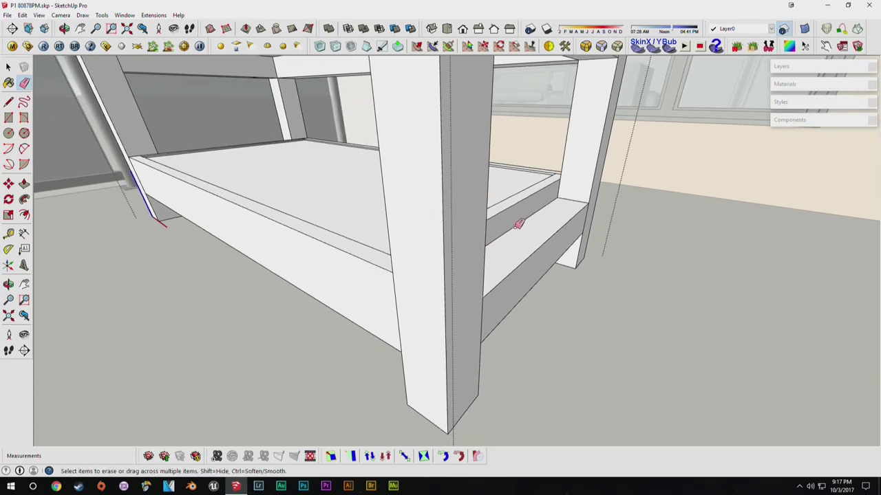
mouse_move(538, 219)
middle_mouse_down()
mouse_move(493, 243)
mouse_move(419, 260)
mouse_move(583, 202)
mouse_move(464, 284)
mouse_move(381, 240)
mouse_move(546, 235)
mouse_move(560, 211)
middle_mouse_up()
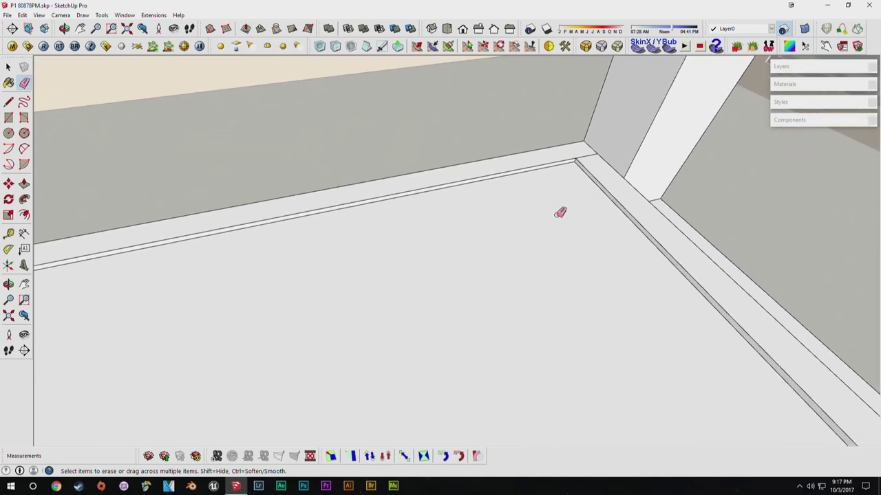
Unhide the last hidden object to bring the cushion back onto the seat base.
left_click(39, 15)
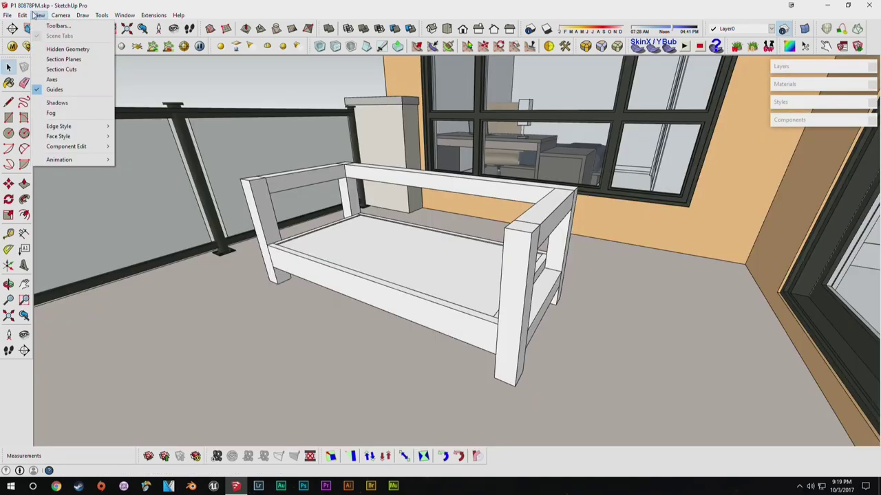
mouse_move(22, 15)
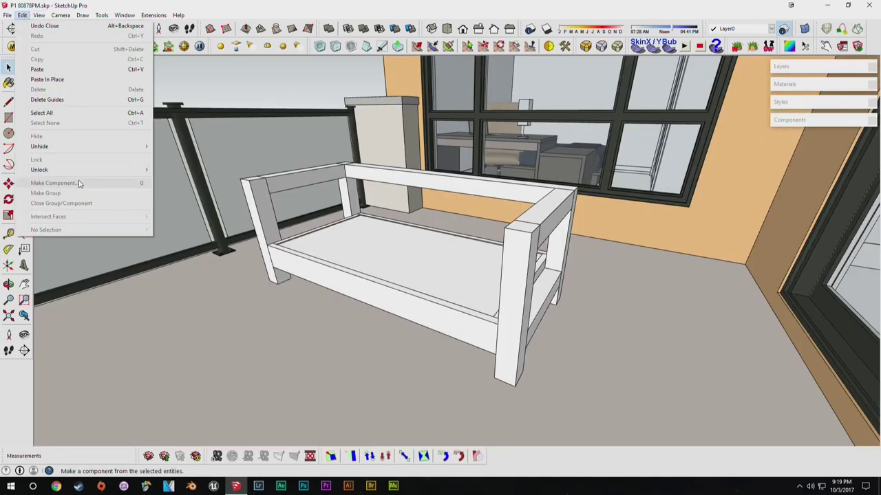
mouse_move(77, 150)
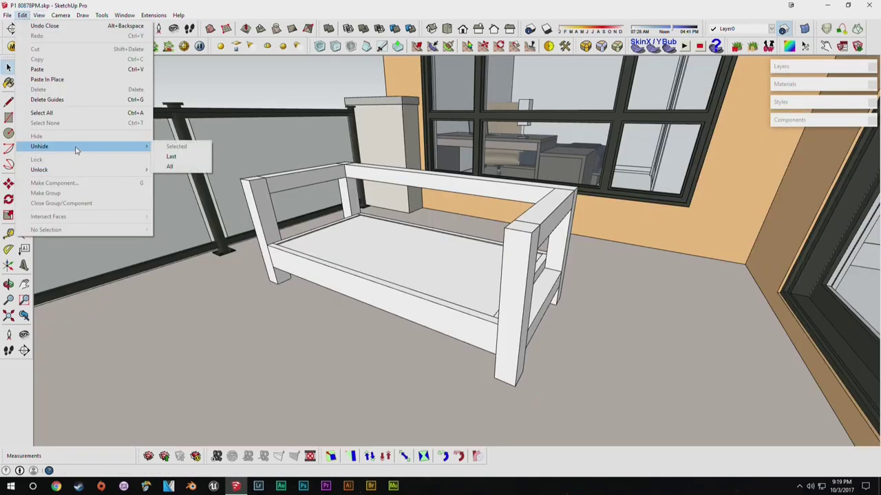
left_click(183, 157)
middle_click_drag(417, 261, 460, 262)
middle_click_drag(527, 261, 470, 276)
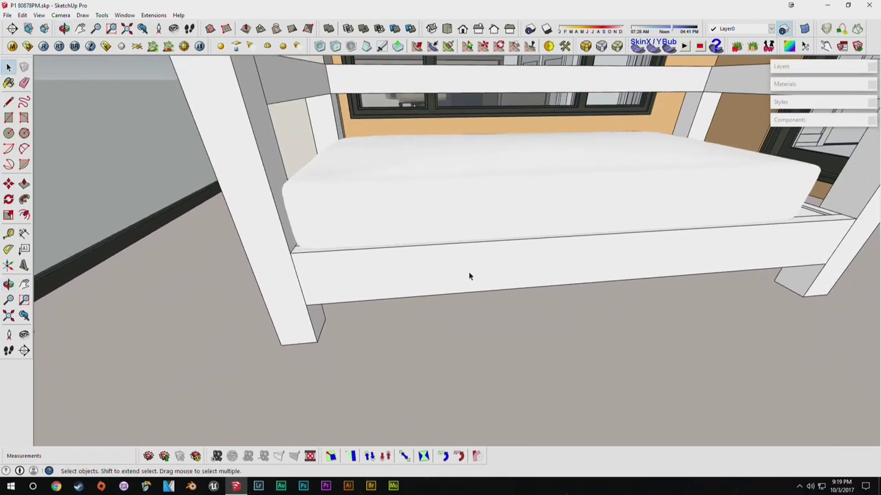
Place a vertical Tape Measure guide midway along the front rail, offset from the leg's inner edge.
left_click(299, 281)
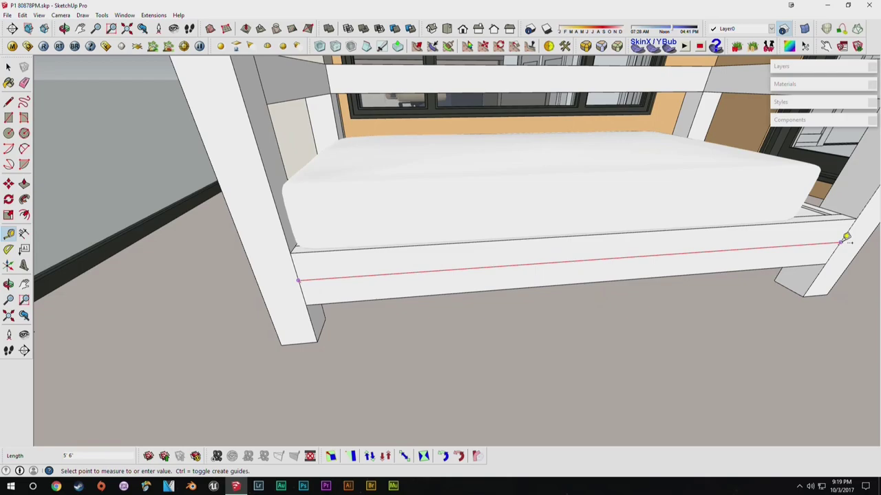
left_click(603, 235)
middle_click_drag(603, 235, 521, 246)
key("space")
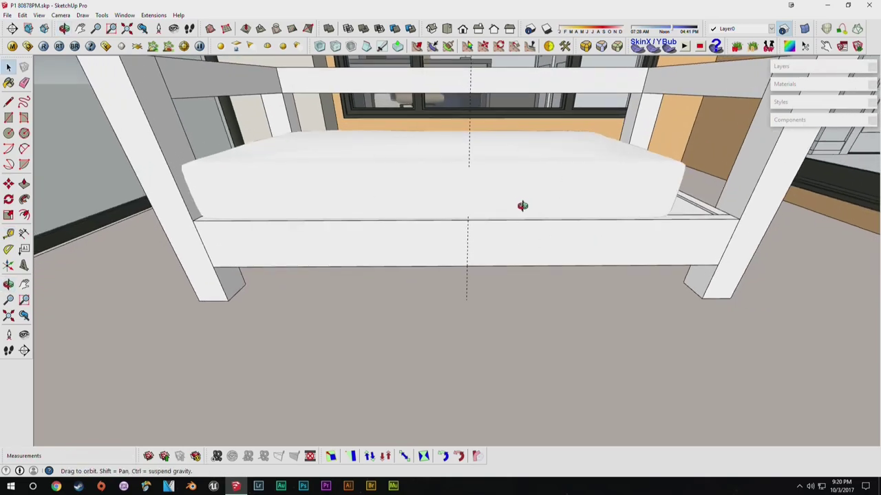
Scale the cushion to fill one half of the seat base, ending at the centre guide.
middle_click_drag(522, 206, 537, 219)
left_click(673, 274)
middle_click_drag(700, 274, 720, 273)
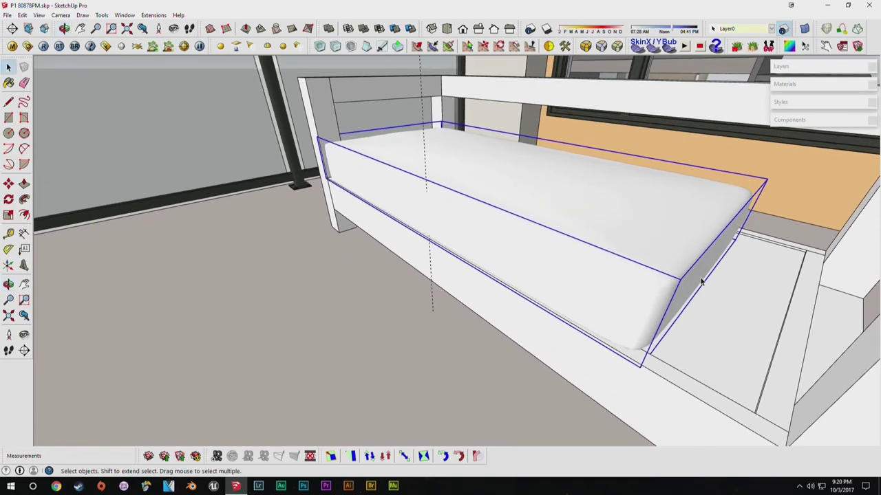
key("s")
left_click_drag(718, 254, 430, 270)
middle_click_drag(440, 269, 439, 196)
key("s")
scroll(366, 213, "up", 2)
left_click_drag(386, 184, 490, 307)
middle_click_drag(548, 223, 427, 250)
scroll(427, 250, "down", 4)
Copy the half-width cushion across to the empty half of the seat base.
key("space")
key("m")
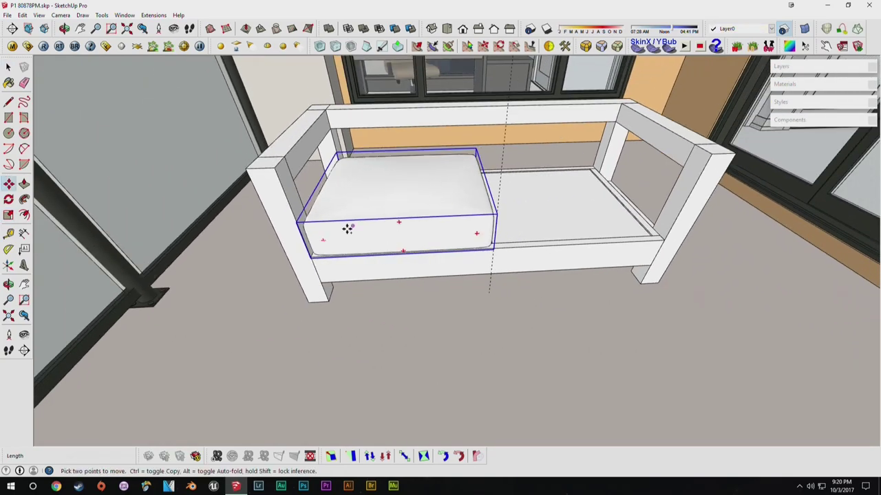
left_click(348, 229)
key("ctrl")
left_click(548, 214)
scroll(547, 212, "up", 3)
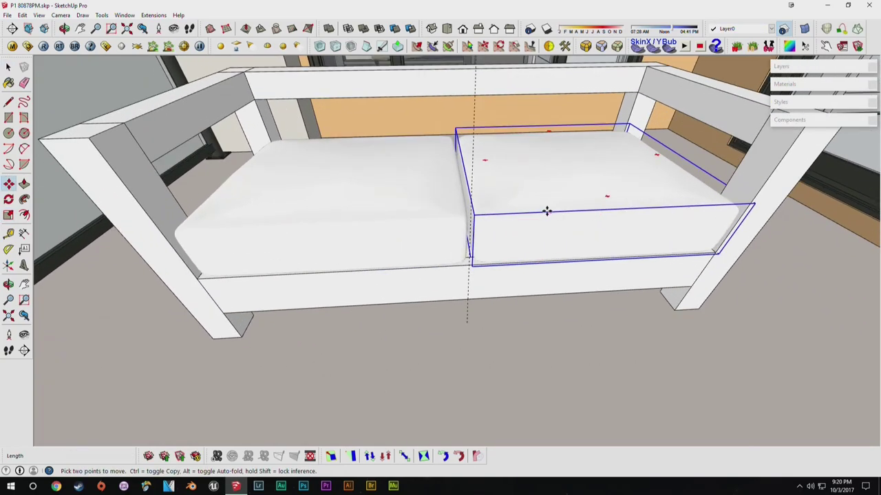
Scale the copied cushion from its front face to fit the seat base's depth.
scroll(549, 212, "up", 3)
key("s")
middle_click_drag(551, 210, 538, 242)
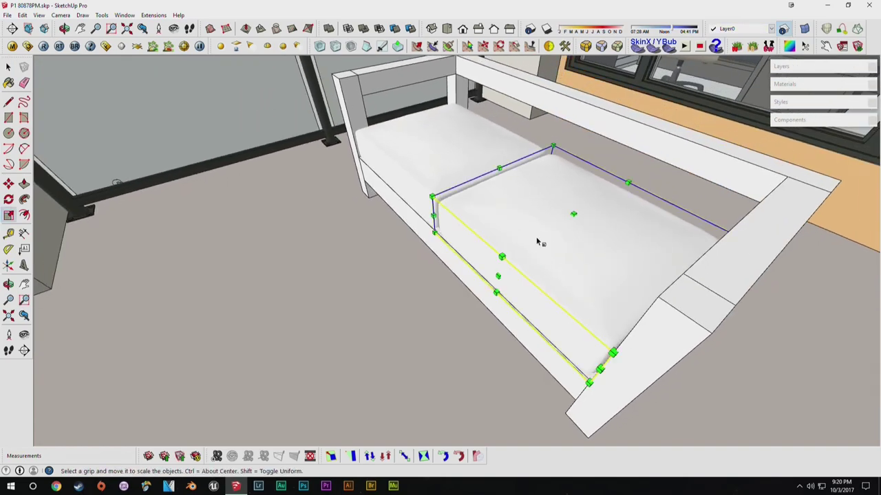
left_click_drag(499, 275, 624, 213)
middle_click_drag(538, 243, 606, 261)
key("space")
Examine the loveseat and its two cushions with shadows on, and turn the shadows off.
left_click(506, 330)
scroll(492, 210, "up", 3)
middle_click_drag(492, 210, 508, 143)
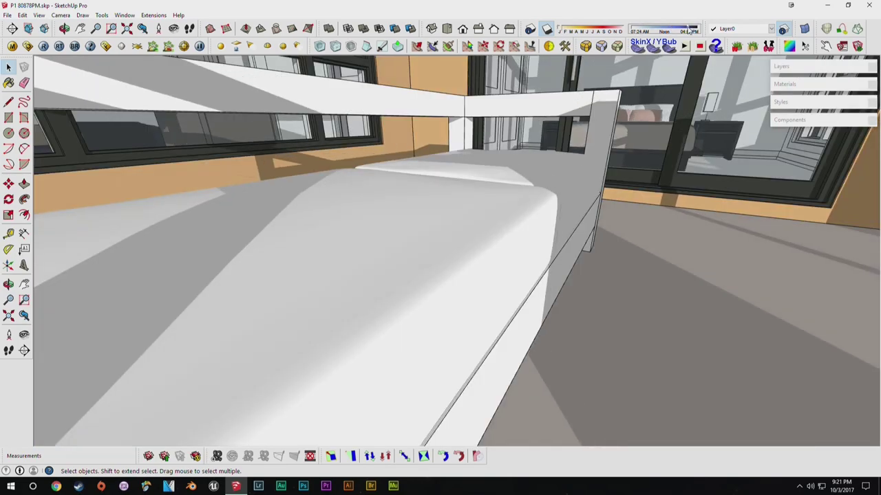
middle_click_drag(540, 158, 494, 252)
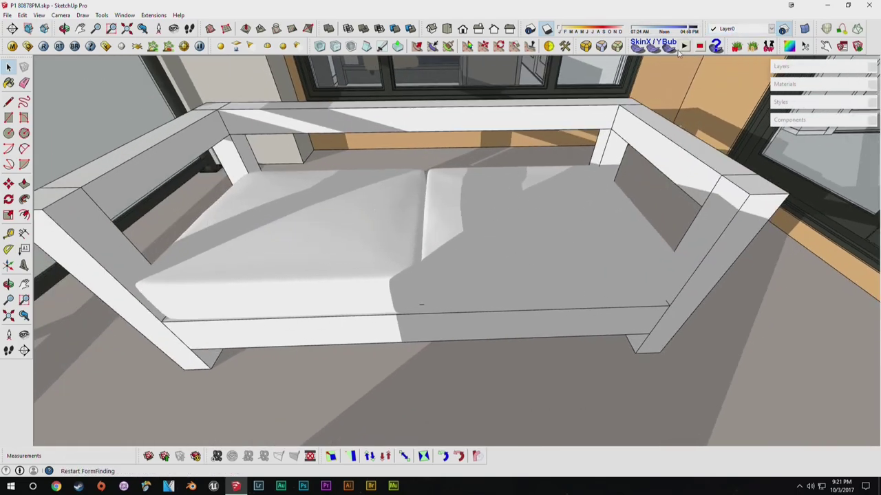
left_click(546, 29)
middle_click_drag(560, 267, 443, 240)
scroll(582, 271, "down", 1)
scroll(475, 292, "down", 1)
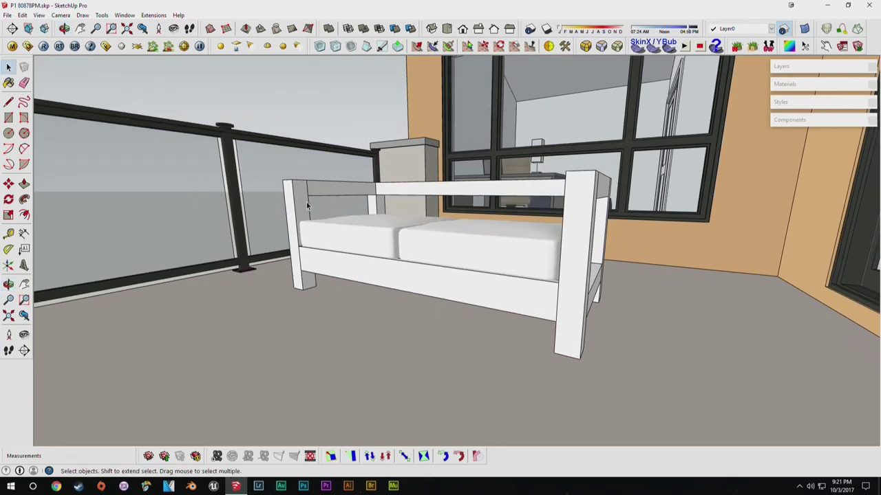
Copy both seat cushions straight up by about 1' 3" above the originals.
middle_click_drag(401, 183, 339, 239)
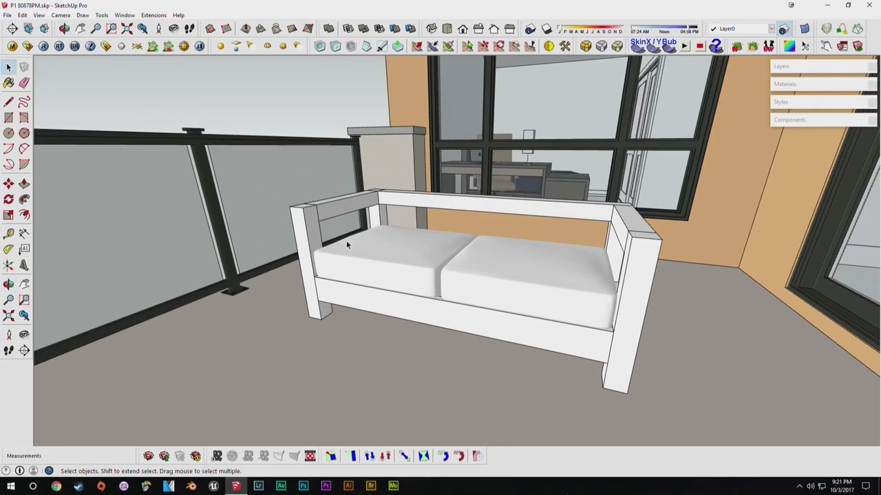
middle_click_drag(558, 212, 478, 272)
left_click(482, 268)
left_click(540, 282, "shift")
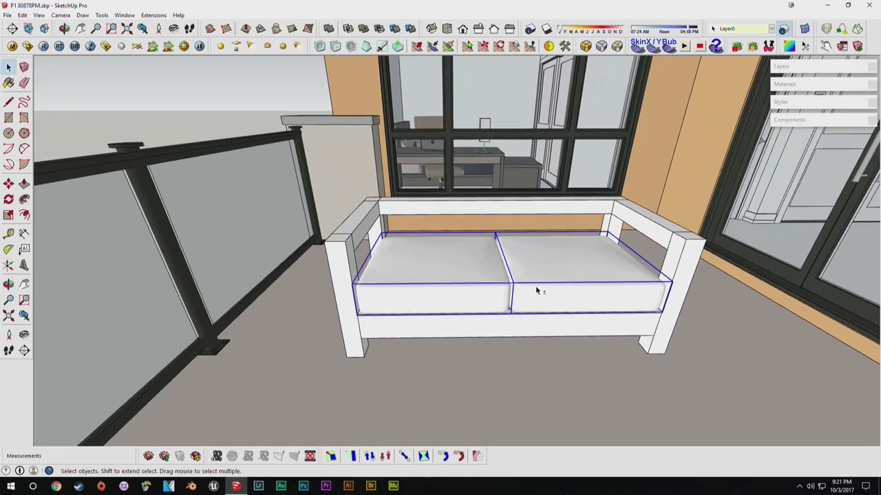
middle_click_drag(503, 275, 496, 174)
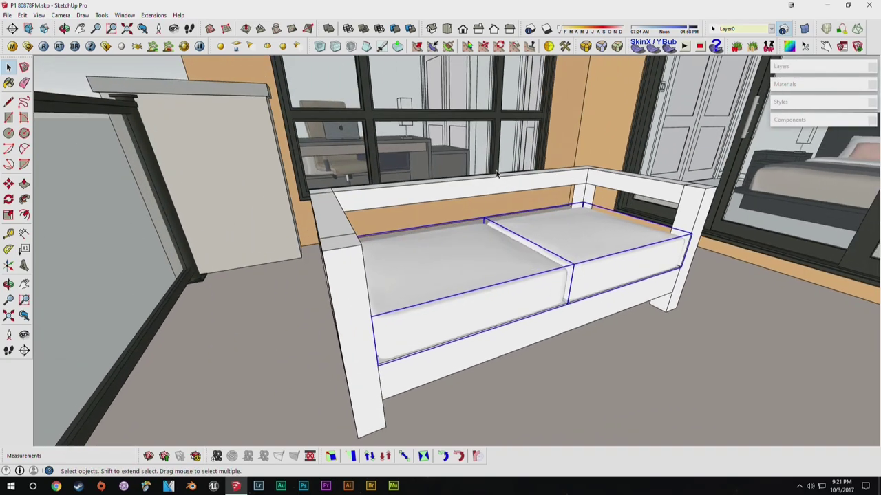
key("m")
left_click(483, 286)
key("ctrl")
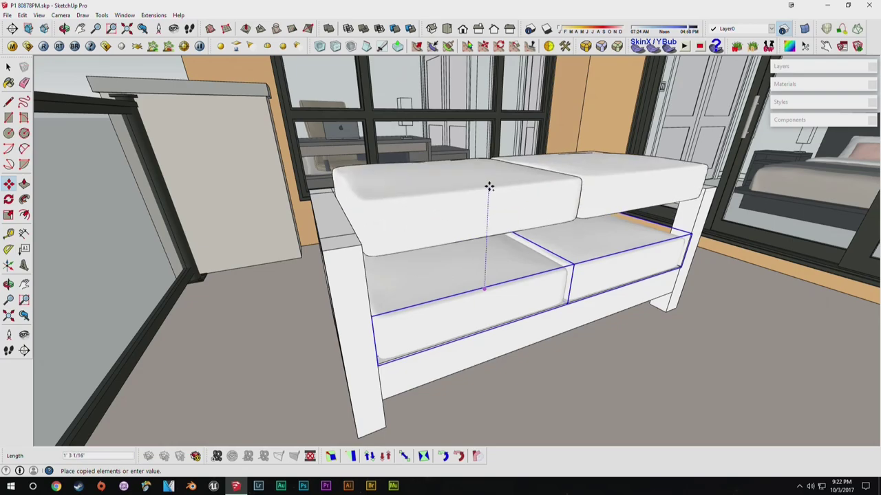
left_click(489, 187)
Rotate the two copied cushions upright to form the loveseat's back cushions.
middle_click_drag(468, 224, 482, 250)
key("m")
key("q")
middle_click_drag(509, 207, 468, 129)
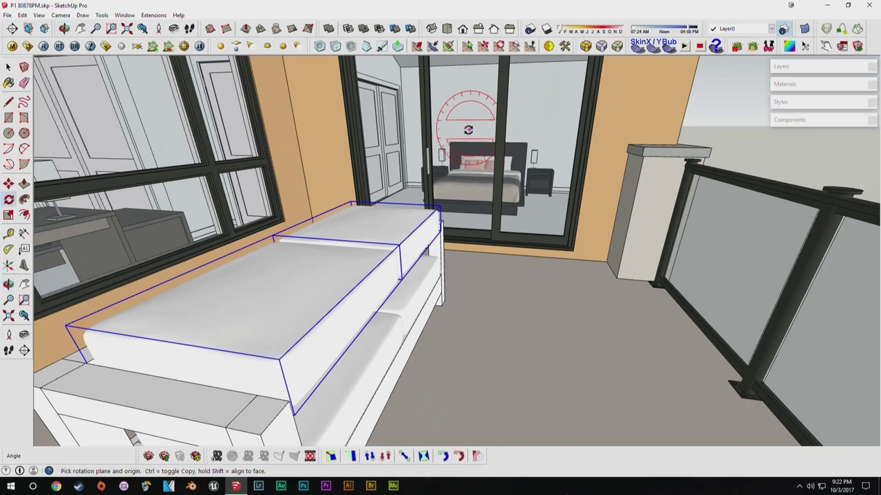
left_click_drag(464, 175, 464, 116)
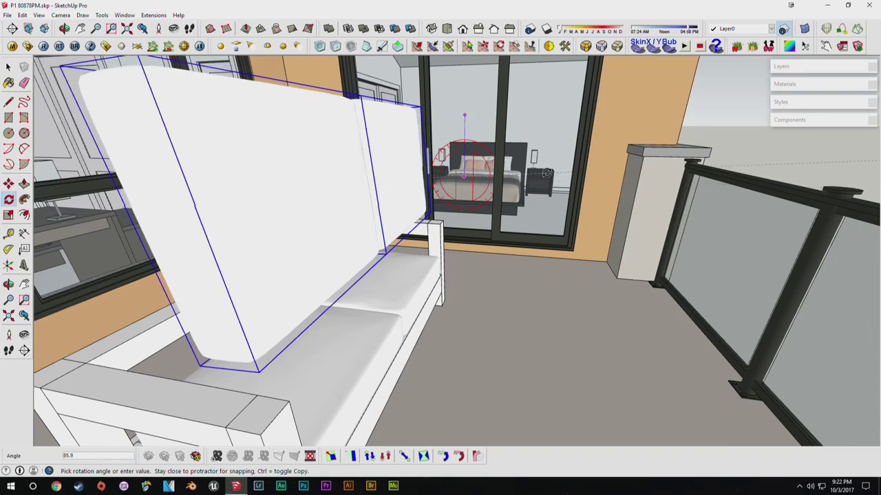
left_click(546, 174)
middle_click_drag(352, 265, 463, 216)
Move the upright cushions back against the rear rail and down toward the seat cushions.
key("space")
key("m")
middle_click_drag(425, 245, 460, 248)
left_click(459, 248)
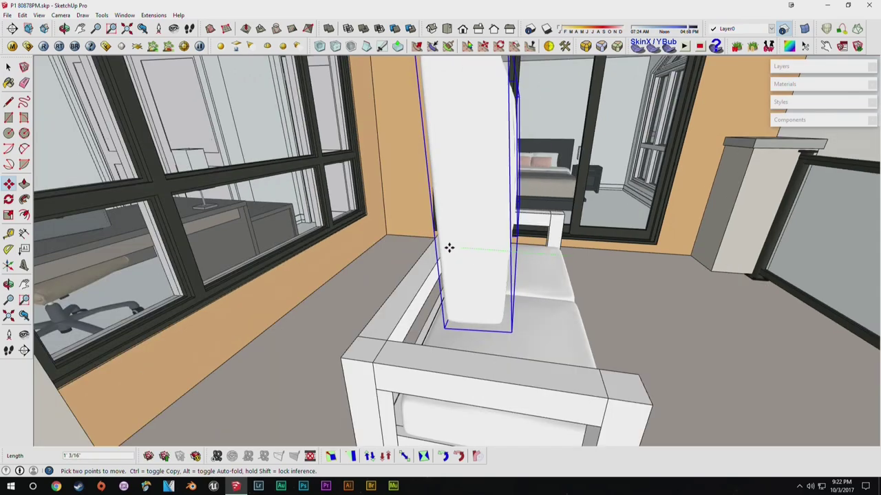
left_click(402, 243)
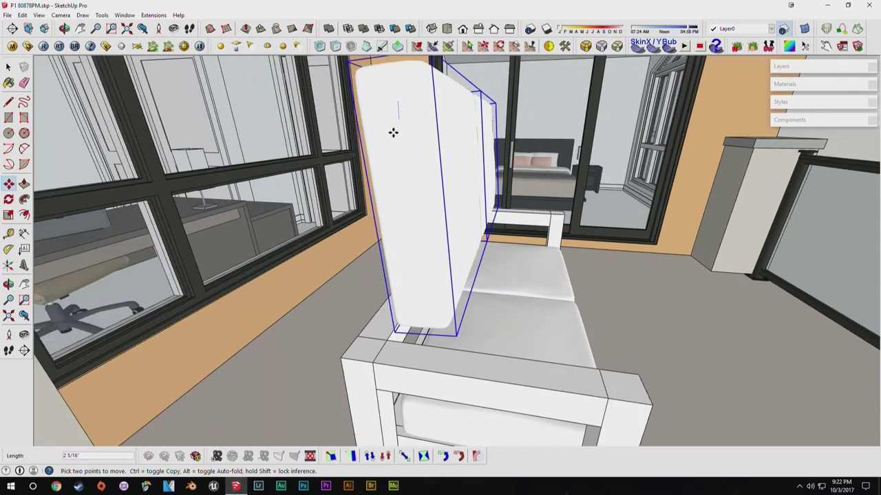
left_click(405, 242)
middle_click_drag(450, 271, 421, 275)
Scale the two back cushions down in height from their top face.
scroll(356, 291, "up", 3)
middle_click_drag(355, 291, 392, 227)
scroll(407, 226, "up", 4)
scroll(408, 227, "up", 2)
left_click(562, 185)
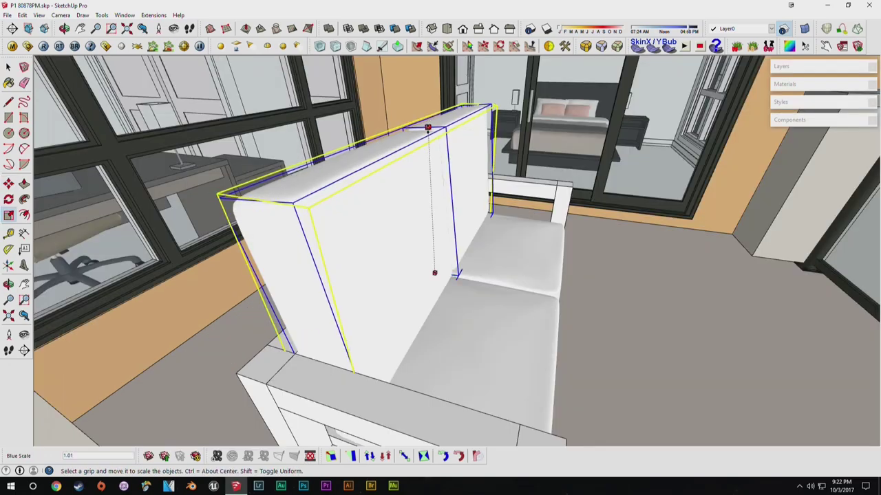
left_click_drag(433, 128, 433, 192)
middle_click_drag(442, 297, 515, 213)
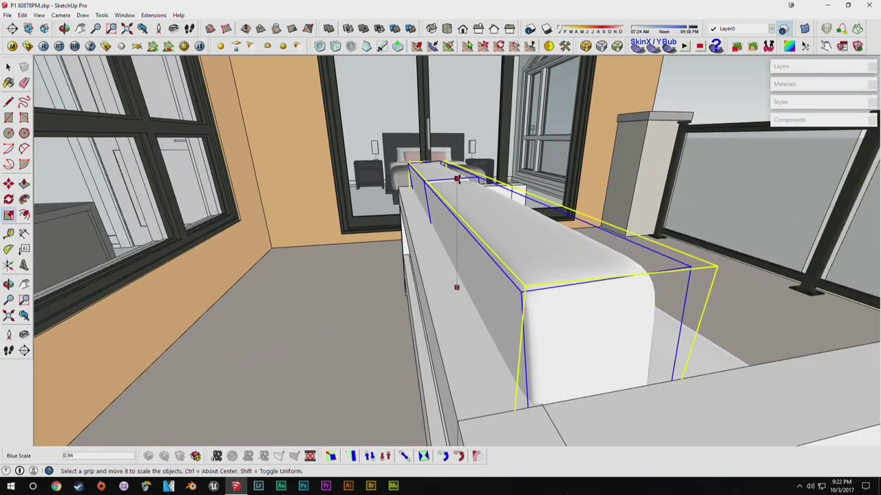
left_click_drag(457, 179, 456, 179)
Move the back cushions about 9/16" horizontally so they sit just inside the rear rail.
middle_click_drag(472, 279, 432, 189, "shift")
middle_click_drag(510, 248, 441, 229, "shift")
key("m")
left_click(419, 231)
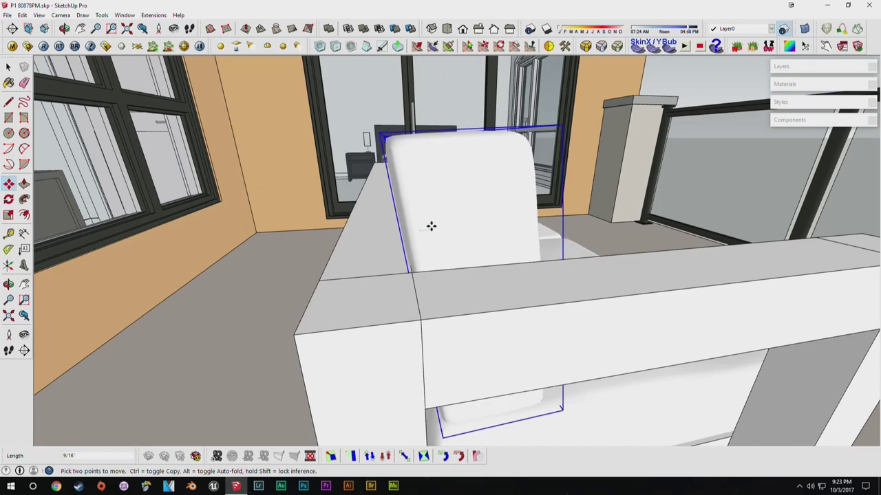
left_click(430, 226)
Adjust the depth of both back cushions by scaling them slightly from their front face.
key("space")
left_click(527, 261, "shift")
middle_click_drag(528, 262, 422, 261)
left_click(498, 324, "shift")
key("s")
left_click(419, 236)
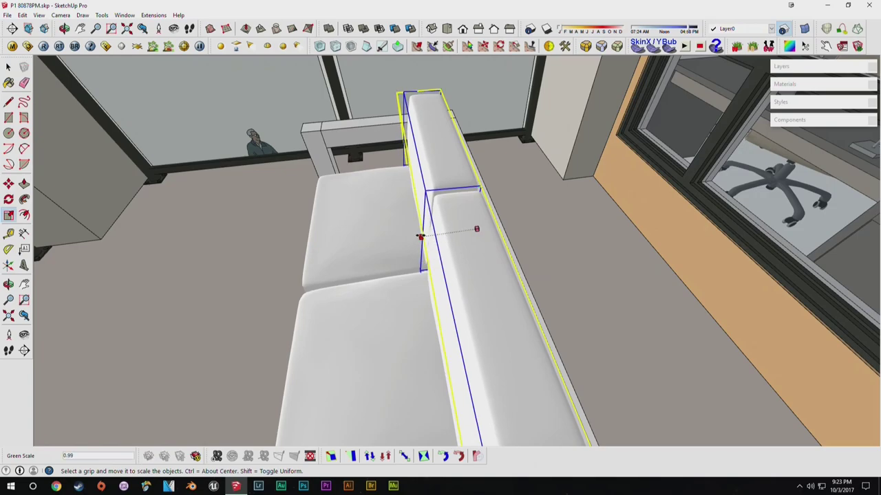
left_click(425, 236)
Rotate the right back cushion about 180 degrees in its upright plane.
key("space")
middle_click_drag(472, 266, 491, 335)
key("q")
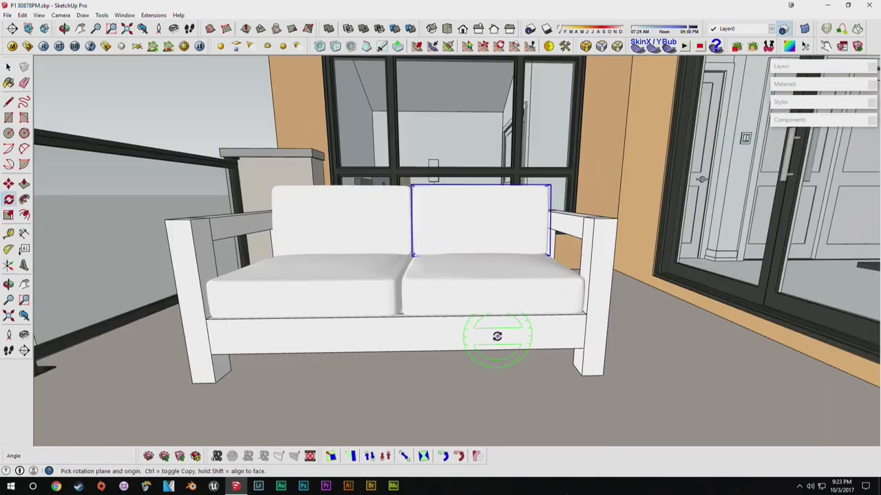
left_click(495, 335)
left_click(533, 334)
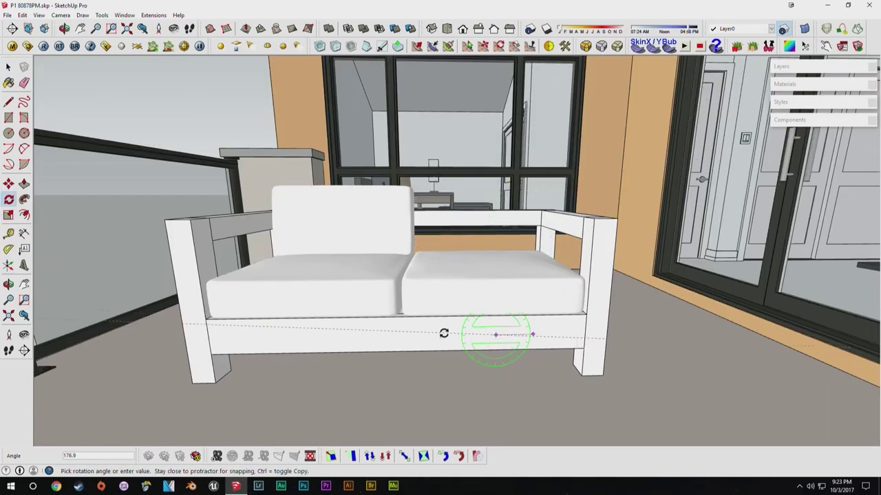
left_click(443, 336)
middle_click_drag(468, 308, 505, 264)
Move the right back cushion into place beside the left one, above its seat cushion.
key("space")
key("m")
scroll(466, 195, "up", 3)
scroll(505, 263, "up", 5)
key("space")
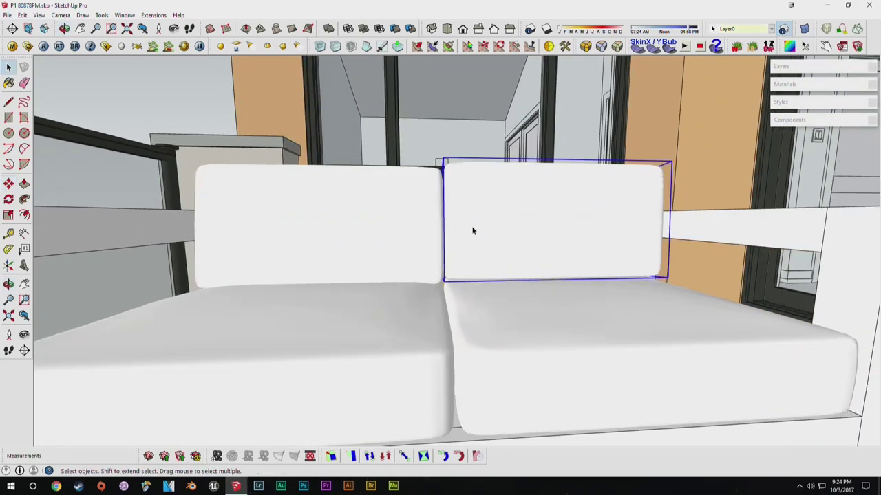
scroll(475, 227, "up", 1)
key("m")
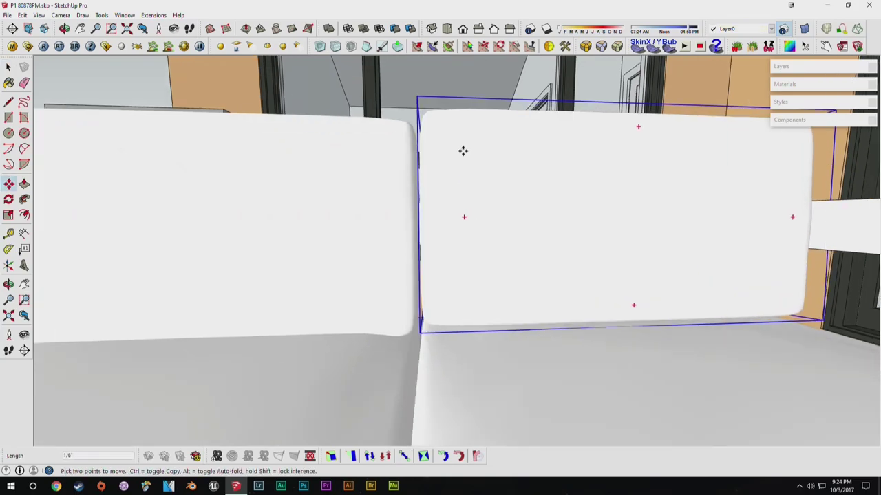
left_click(460, 154)
Rotate the left back cushion slightly in its upright plane.
middle_click_drag(449, 172, 509, 193)
scroll(504, 253, "down", 6)
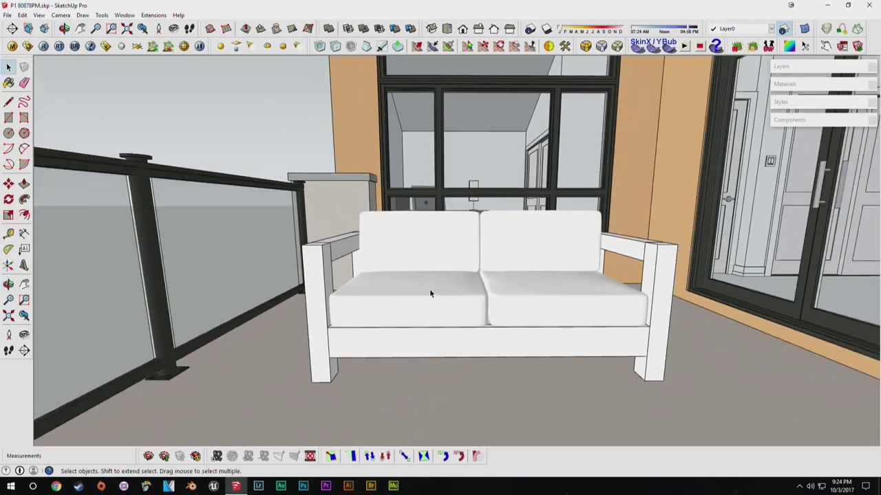
middle_click_drag(358, 186, 402, 242)
scroll(403, 244, "up", 5)
left_click(406, 241)
key("m")
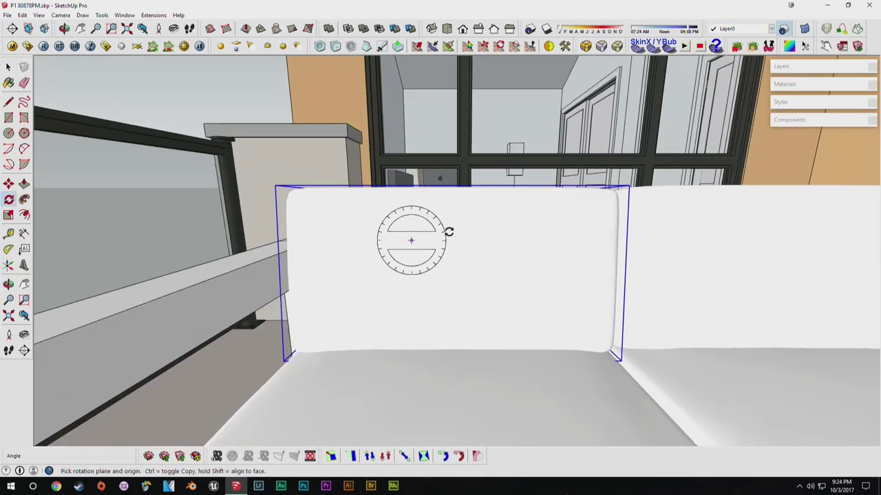
left_click(448, 182)
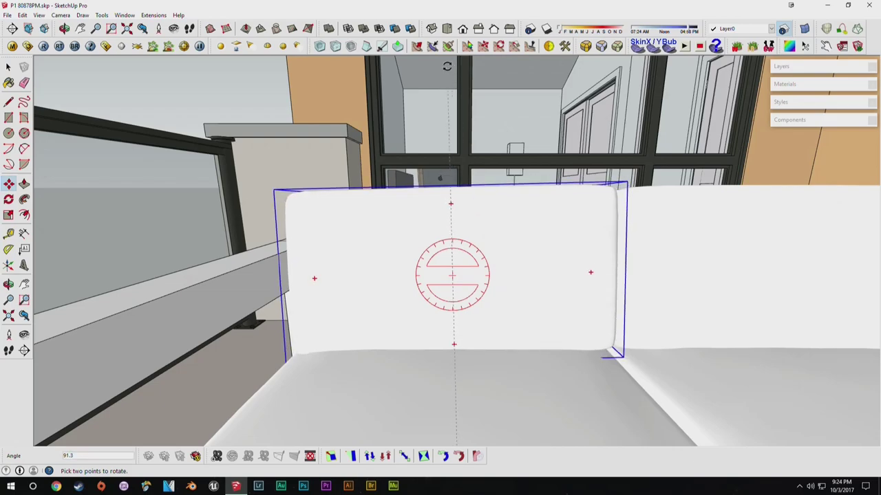
key("space")
Examine the joint between the seat and back cushions at the middle of the loveseat.
mouse_move(458, 252)
middle_mouse_down()
mouse_move(413, 305)
mouse_move(486, 309)
mouse_move(481, 320)
mouse_move(364, 278)
mouse_move(394, 326)
mouse_move(426, 269)
mouse_move(432, 275)
middle_mouse_up()
scroll(389, 275, "up", 5)
key("m")
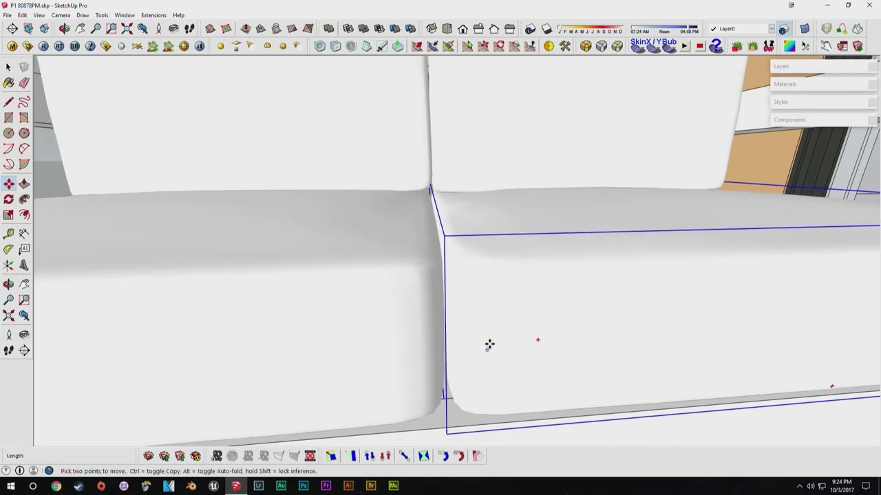
middle_click_drag(487, 303, 454, 219)
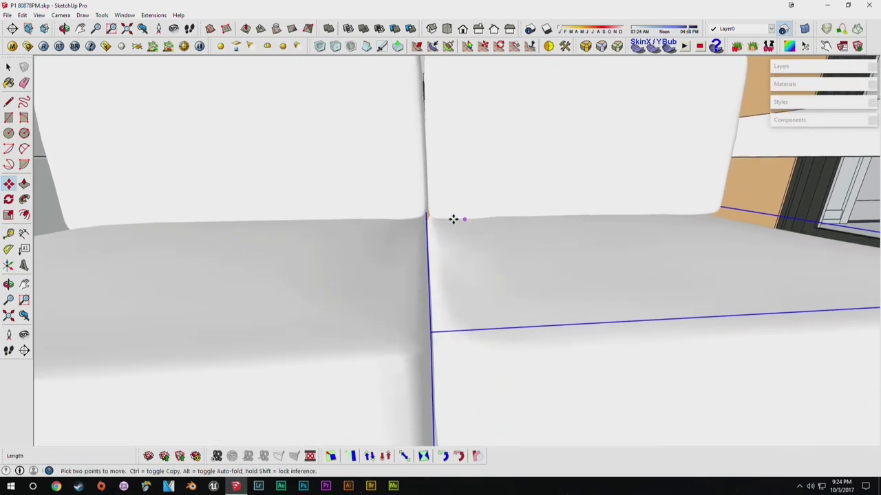
scroll(497, 193, "down", 3)
key("space")
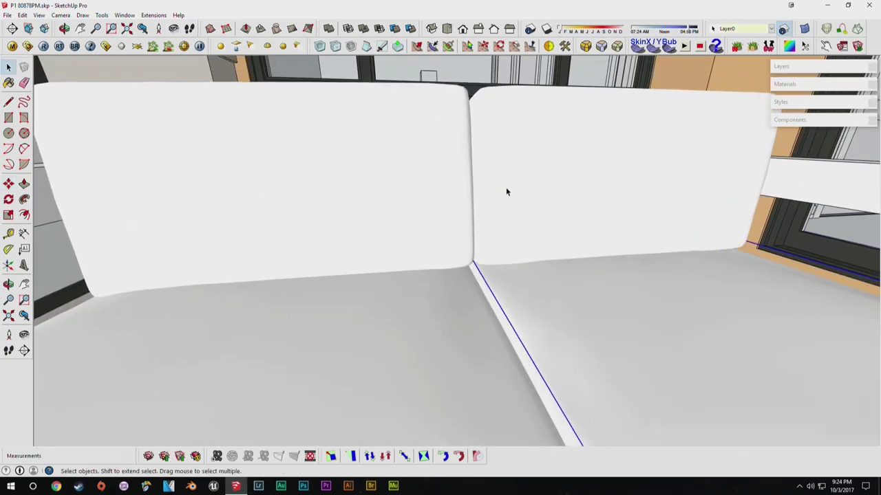
Scale both seat cushions together to fit more closely between the arms.
scroll(505, 168, "up", 4)
scroll(509, 176, "down", 5)
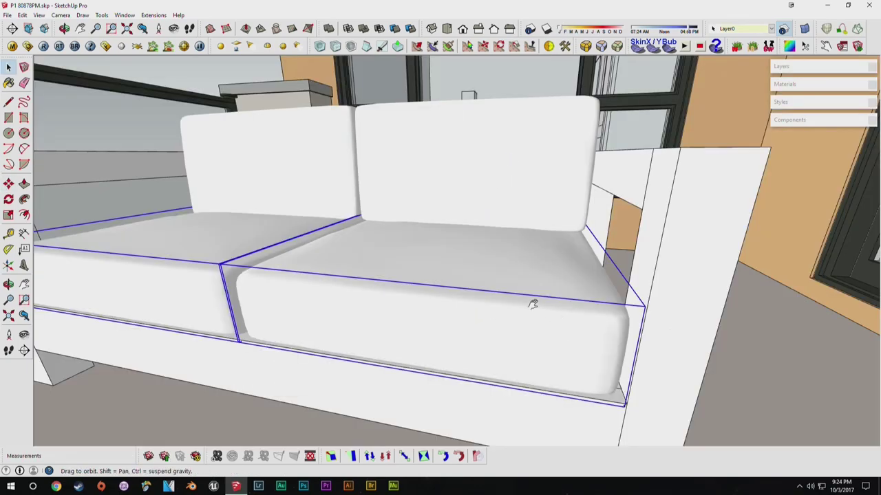
scroll(537, 299, "up", 1)
middle_click_drag(527, 289, 577, 289)
key("s")
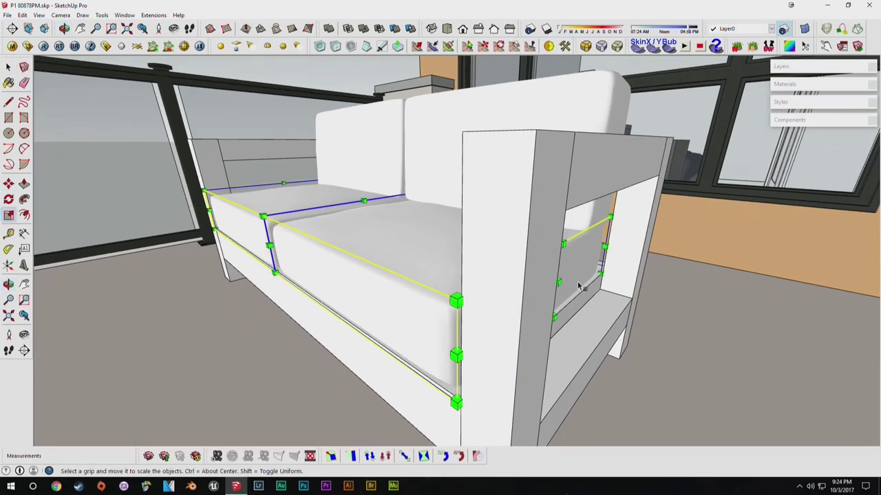
middle_click_drag(466, 413, 561, 199)
left_click(684, 197)
middle_click_drag(684, 200, 585, 345)
left_click(557, 431)
key("space")
middle_click_drag(556, 431, 373, 283)
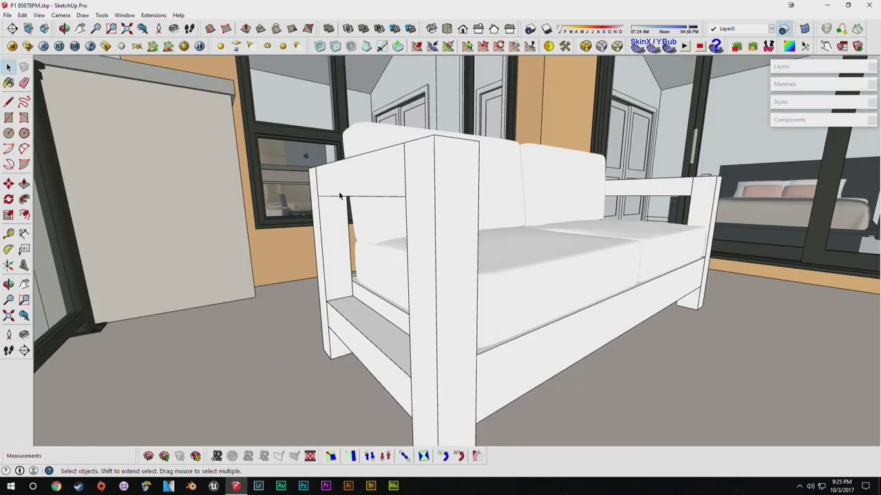
Open the loveseat frame for editing, focusing on the rear leg below the armrest.
left_click(340, 260)
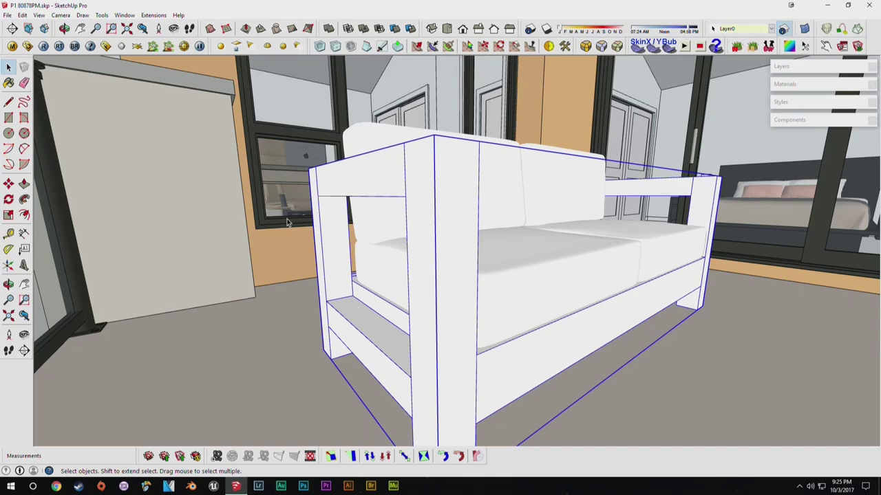
scroll(341, 275, "up", 10)
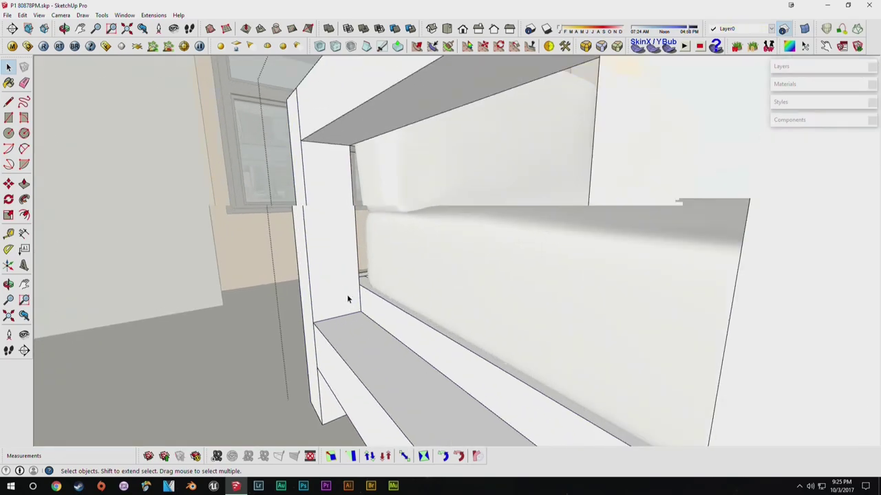
key("t")
left_click(364, 248)
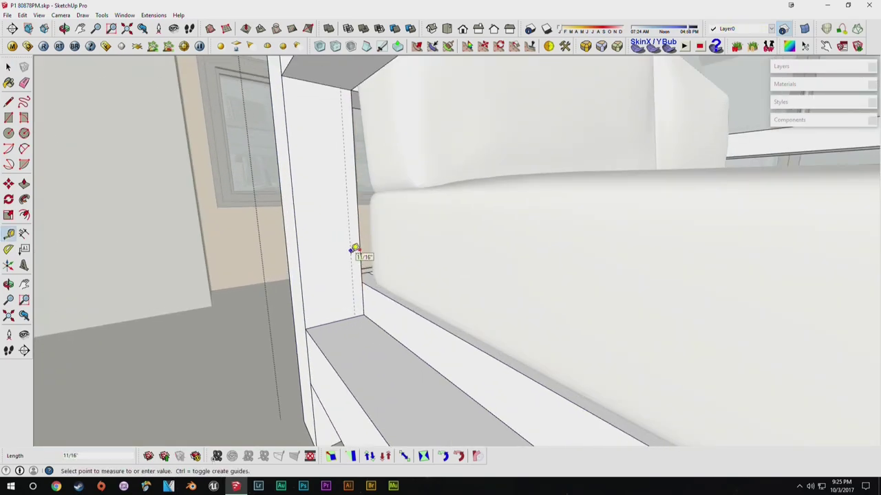
key("space")
Add a vertical guide 0.75" in from the inner edge of the rear leg's front face.
middle_click_drag(364, 287, 350, 292)
key("t")
scroll(352, 245, "up", 1)
left_click(353, 248)
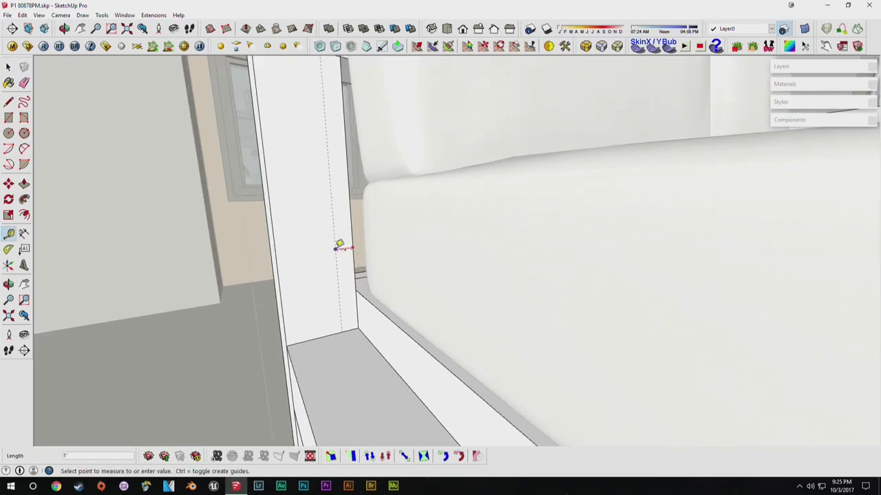
type(".75")
key("Return")
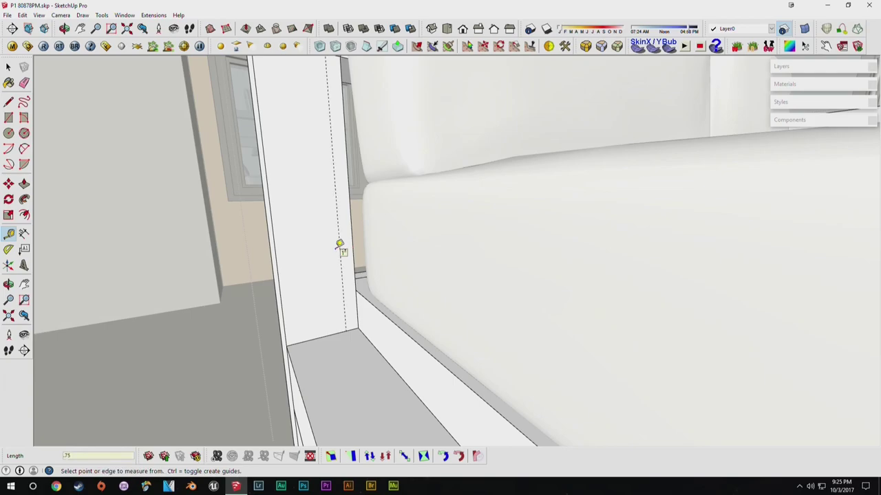
middle_click_drag(158, 200, 386, 398)
key("space")
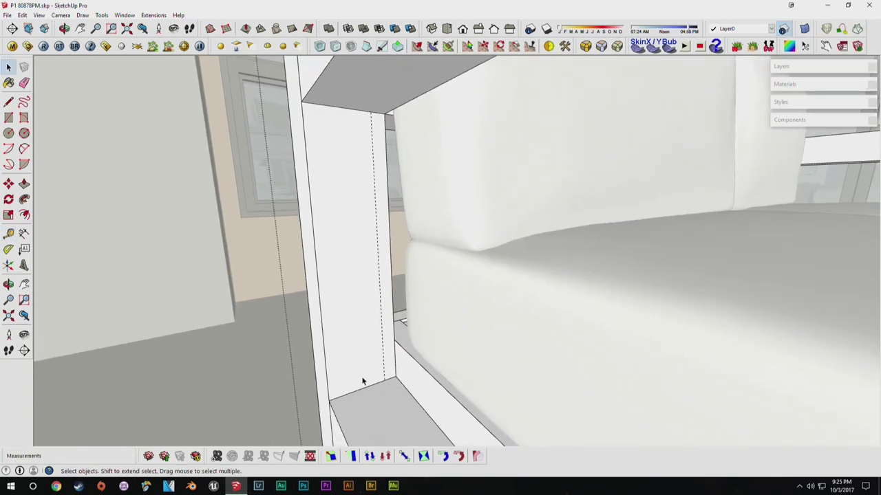
Add a horizontal guide 1" above the side rail on the rear leg's face, and another along the rail's edge.
key("t")
left_click(365, 386)
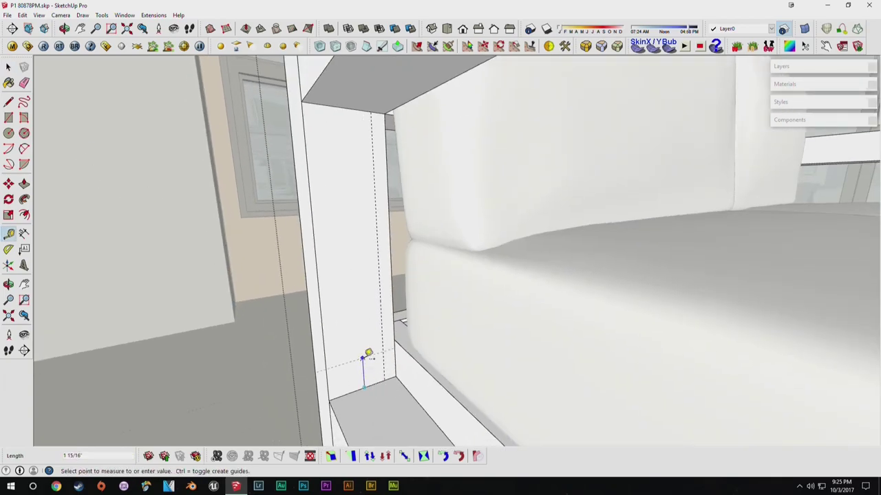
type("1")
key("Return")
left_click(365, 369)
left_click(362, 389)
Add three more horizontal guides going up the rear leg's face at 1" spacing.
left_click(359, 375)
type("1")
key("Return")
left_click(358, 358)
type("1")
key("Return")
left_click(358, 342)
type("1")
key("Return")
key("space")
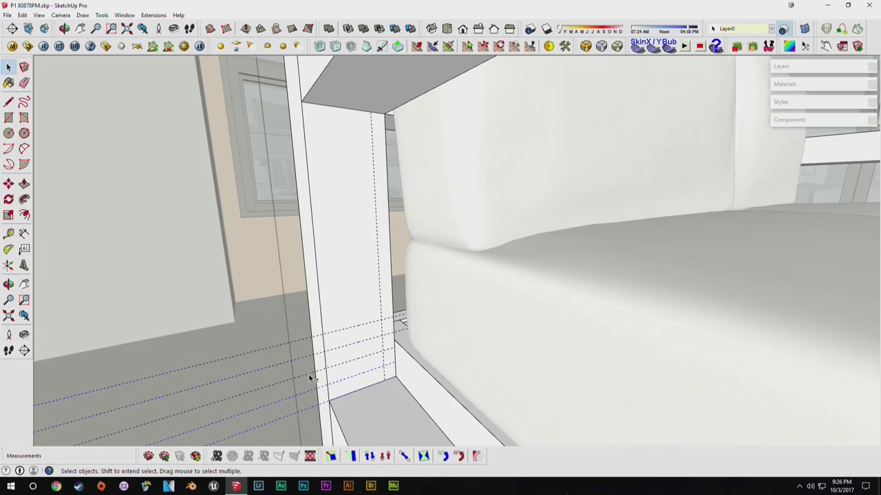
Scale the selected horizontal guides upward so they spread evenly from the side rail to the armrest's underside.
middle_click_drag(367, 351, 335, 357)
key("s")
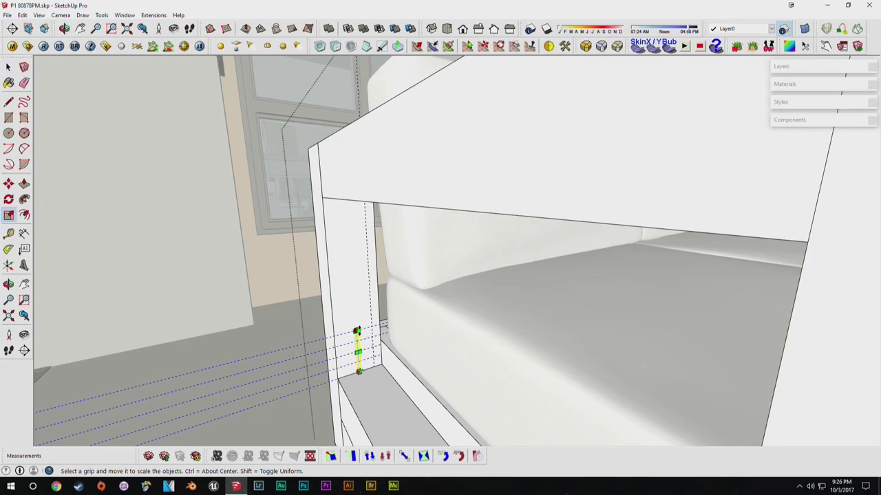
scroll(358, 330, "up", 2)
left_click_drag(355, 331, 345, 173)
left_click_drag(348, 124, 349, 131)
key("space")
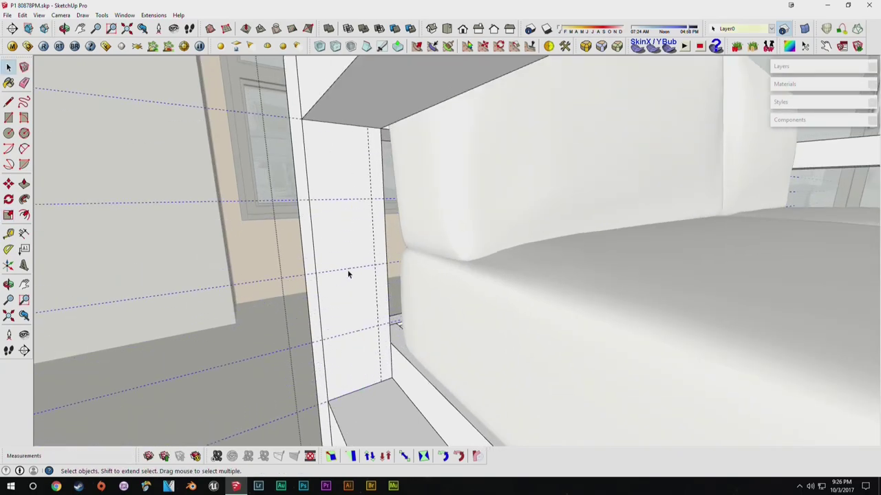
Draw a vertical line along the guide on the rear leg's face, from the side rail up to the armrest's underside.
scroll(375, 365, "up", 2)
middle_click_drag(355, 354, 362, 365, "shift")
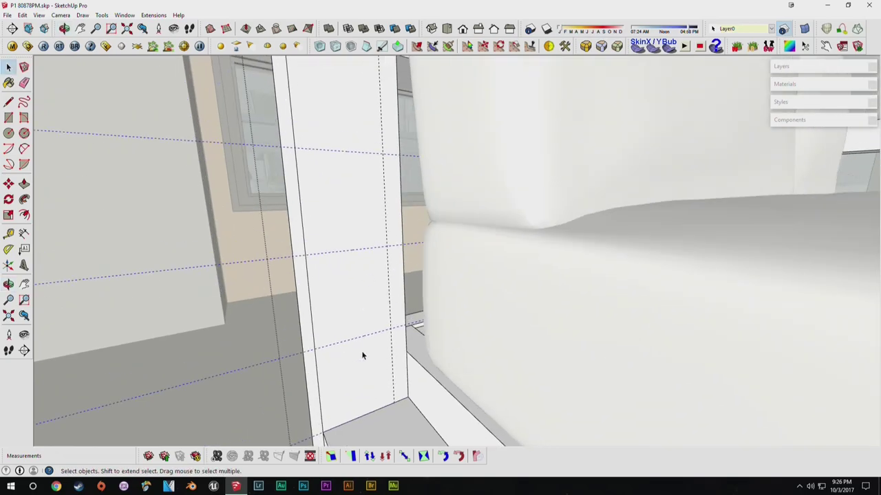
scroll(362, 354, "down", 2)
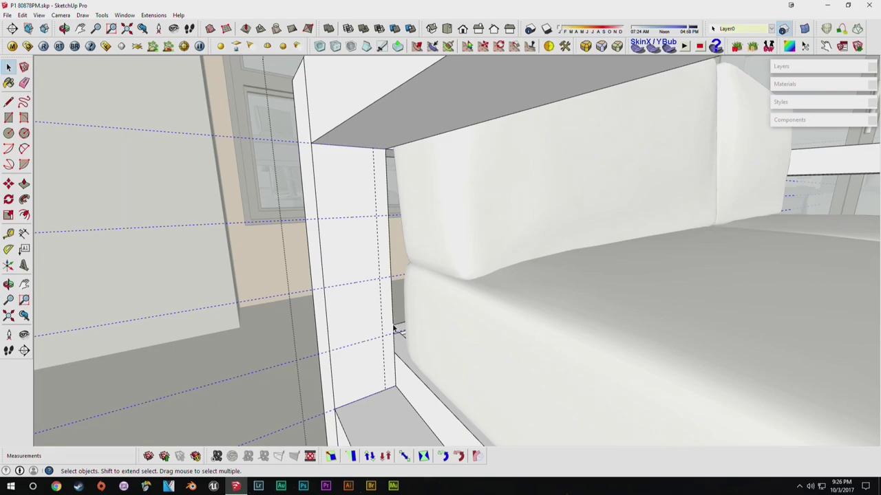
scroll(394, 330, "up", 2)
key("l")
left_click(387, 390)
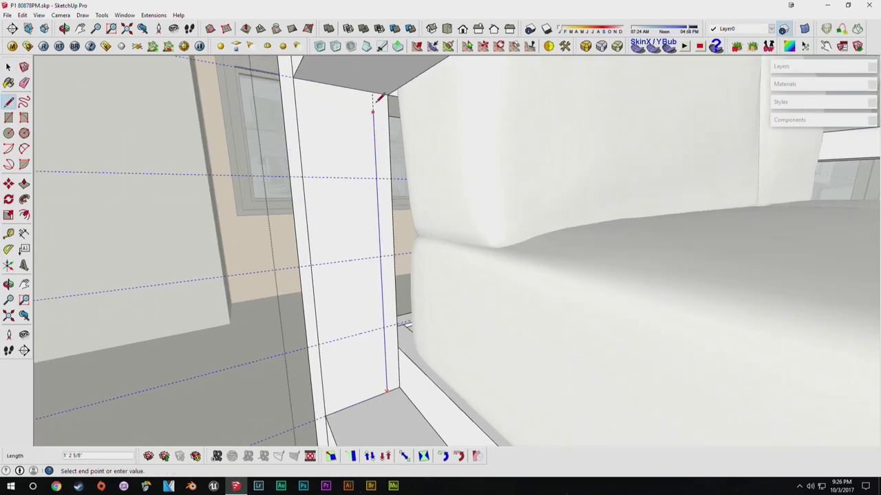
left_click(378, 88)
key("space")
Add guides offset 0.1" around the crossing of the new vertical line and a horizontal guide on the rear leg.
scroll(381, 182, "up", 5)
key("t")
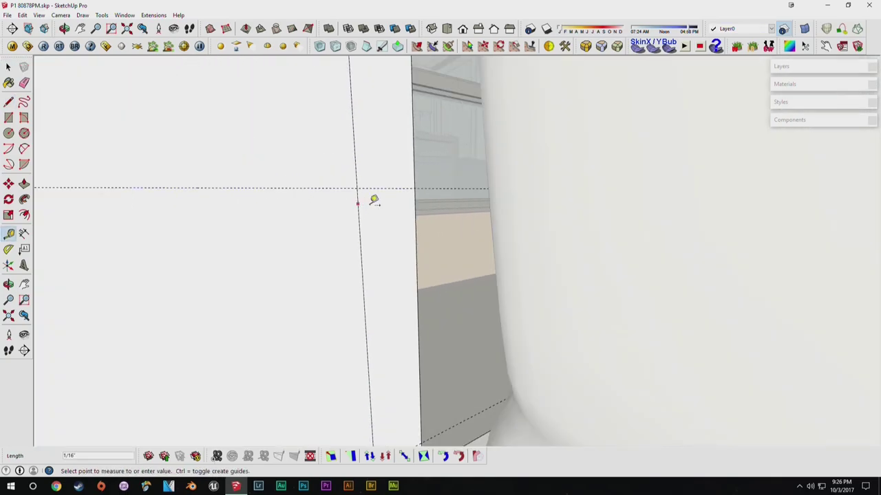
left_click(374, 204)
middle_click_drag(374, 203, 375, 259)
key("space")
key("l")
key("t")
left_click(364, 190)
type(".1")
key("Return")
Draw a small notch square between the offset guides, against the vertical line on the rear leg's face.
middle_click_drag(340, 173, 324, 191)
key("r")
left_click(317, 190)
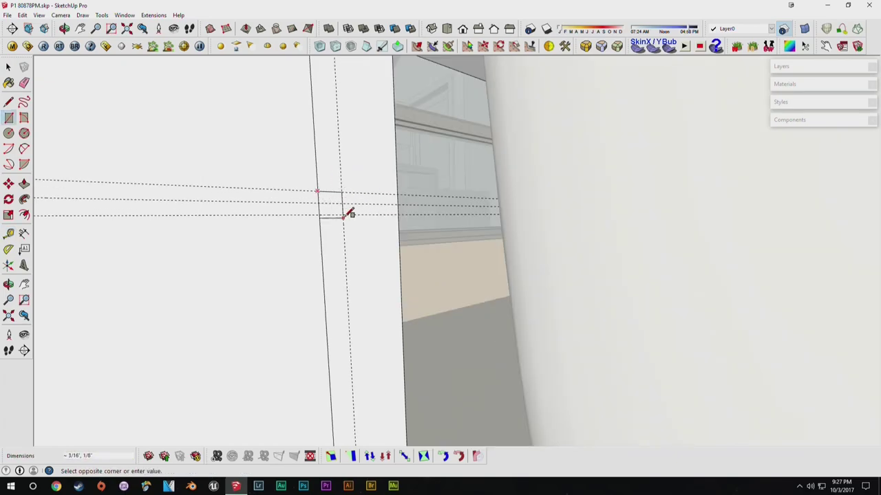
key("space")
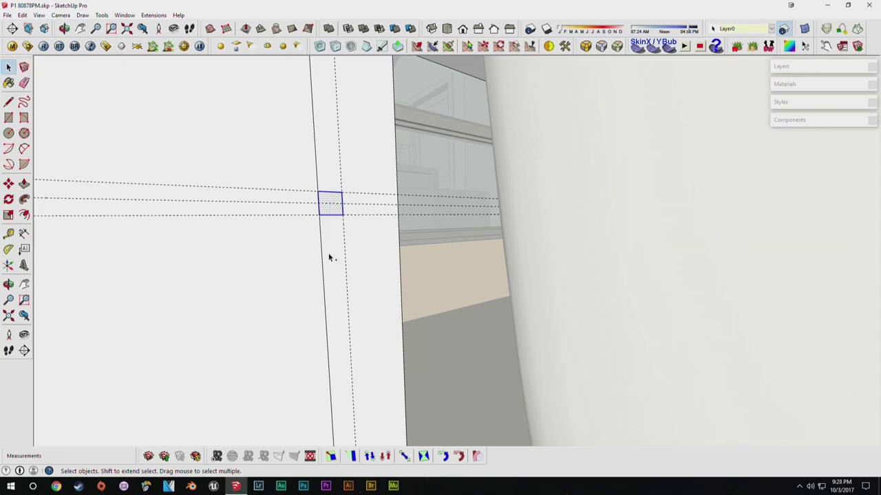
Copy the notch square about 3 7/8" down the vertical line to the next horizontal guide.
middle_click_drag(329, 257, 325, 172)
key("m")
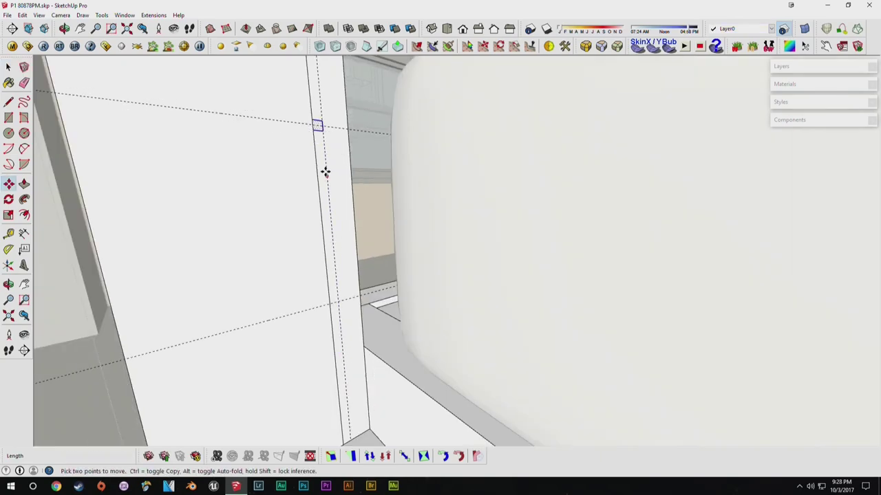
left_click(320, 126)
key("ctrl")
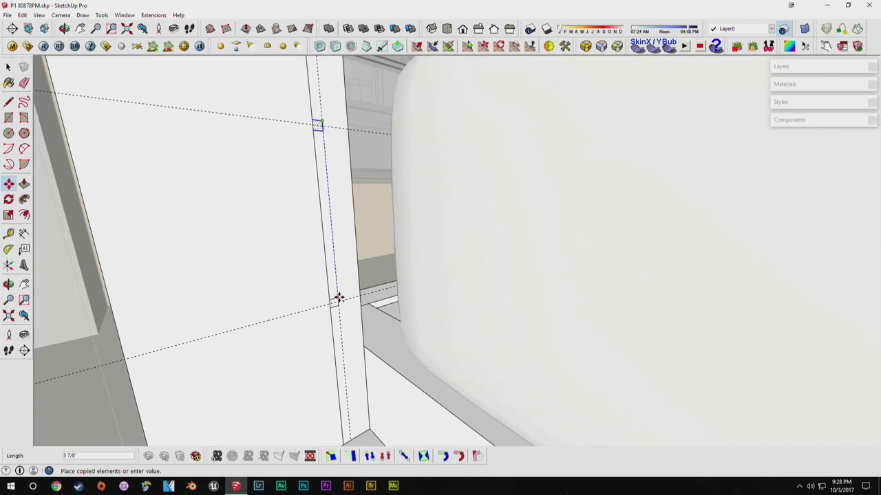
left_click(338, 298)
key("space")
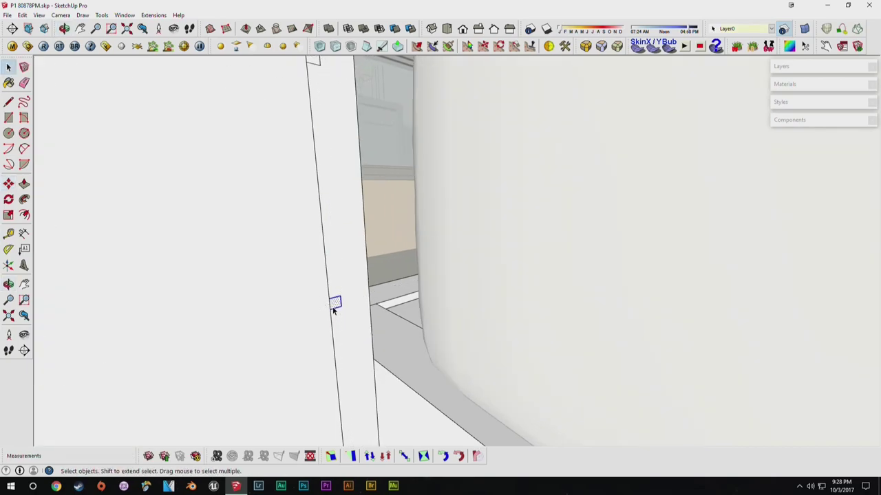
Extrude the notched strip 2' 1" from the rear leg to the front leg to form the slatted side panel.
middle_click_drag(304, 138, 313, 86)
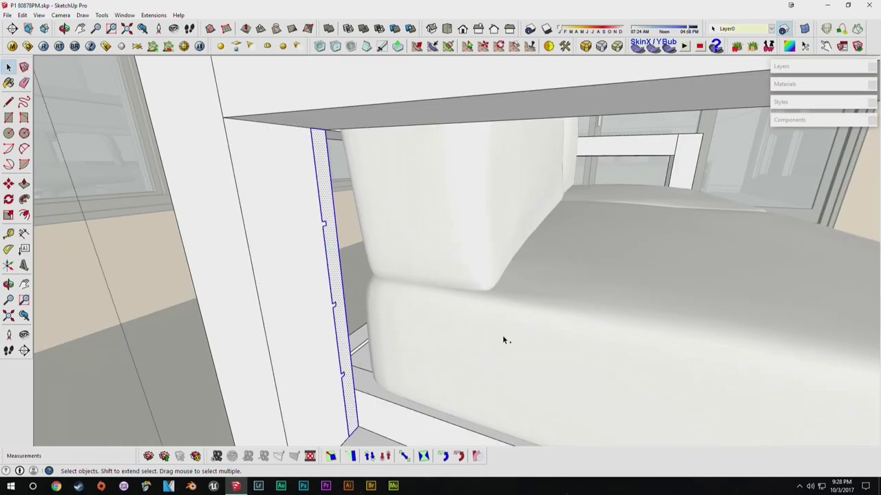
scroll(502, 335, "down", 6)
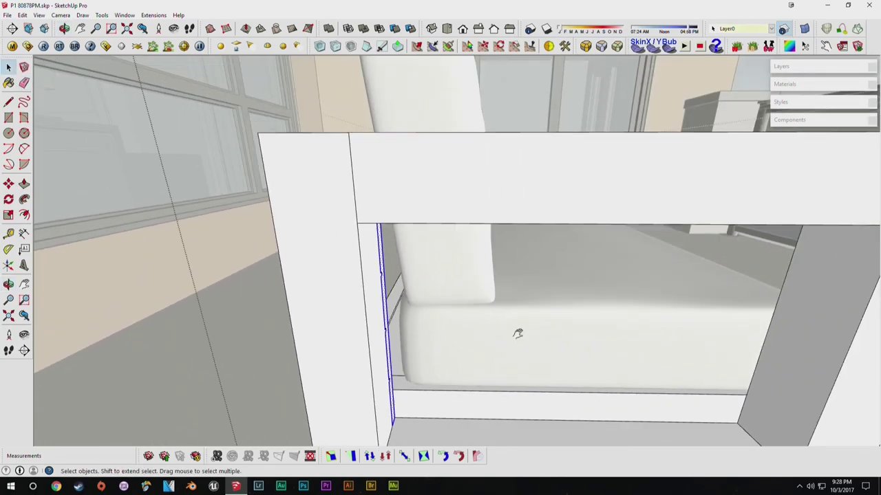
middle_click_drag(518, 334, 293, 332)
key("p")
left_click(292, 332)
middle_click_drag(368, 347, 588, 391)
left_click(651, 345)
Paste a copy of the notched strip profile beside the leg at the opposite armrest.
middle_click_drag(650, 343, 328, 225)
scroll(466, 335, "down", 5)
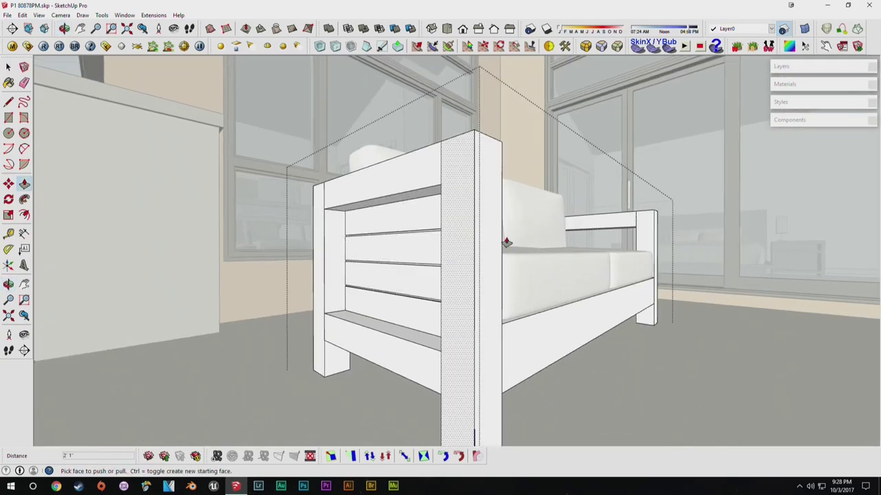
middle_click_drag(643, 279, 296, 324)
middle_click_drag(523, 302, 380, 291)
scroll(525, 316, "up", 6)
key("ctrl+v")
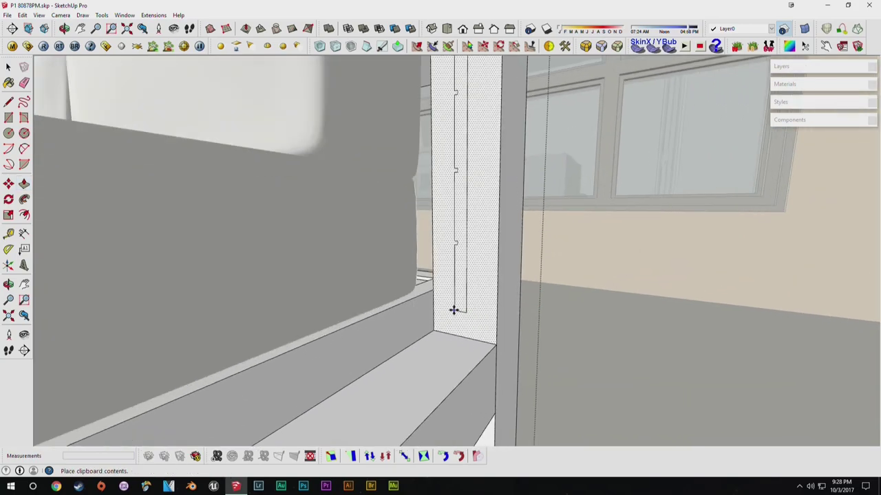
left_click(582, 411)
Mirror the pasted notched profile by scaling it by -1 along the red axis.
key("s")
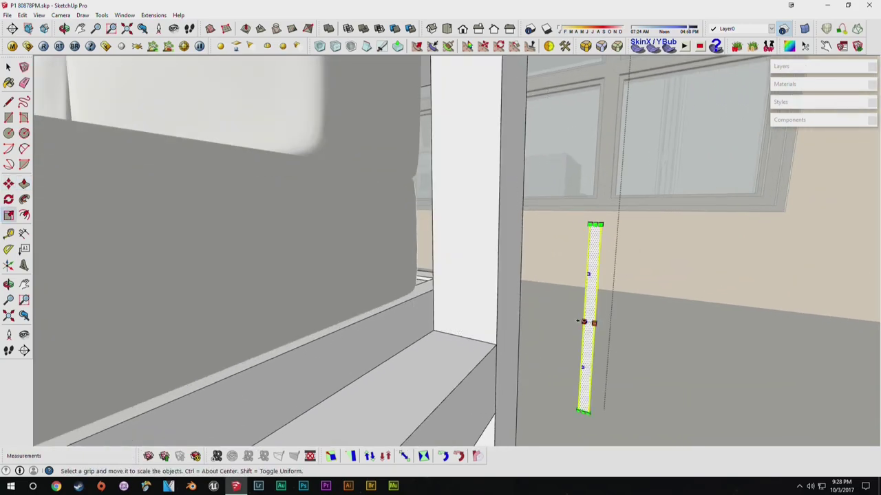
middle_click_drag(618, 339, 563, 366)
scroll(563, 366, "up", 6)
left_click(509, 324)
type("-1")
key("Return")
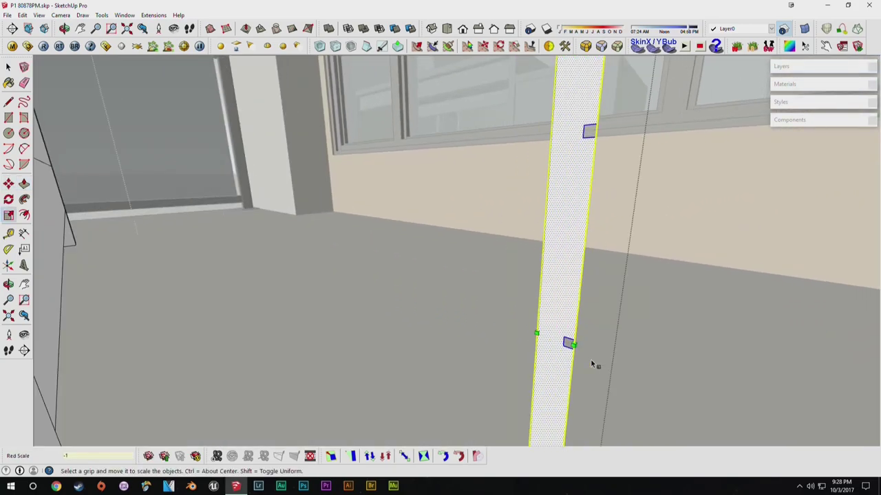
Move the mirrored profile by its lower corner onto the leg's inner face, where it meets the side rail.
key("space")
scroll(629, 375, "down", 8)
key("m")
middle_click_drag(608, 430, 596, 392, "shift")
left_click(590, 399)
left_click(466, 331)
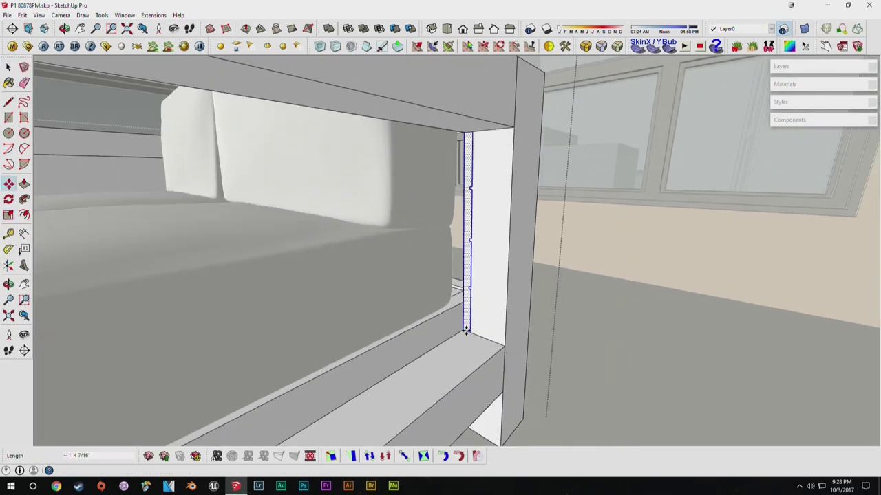
Extrude the mirrored notched profile along the side rail to the opposite leg under the second armrest.
key("space")
scroll(476, 311, "up", 4)
key("p")
left_click(461, 315)
middle_click_drag(458, 316, 261, 364)
Erase the leftover edges on the top face of the back rail.
middle_click_drag(215, 331, 361, 220, "shift")
middle_click_drag(291, 255, 290, 198)
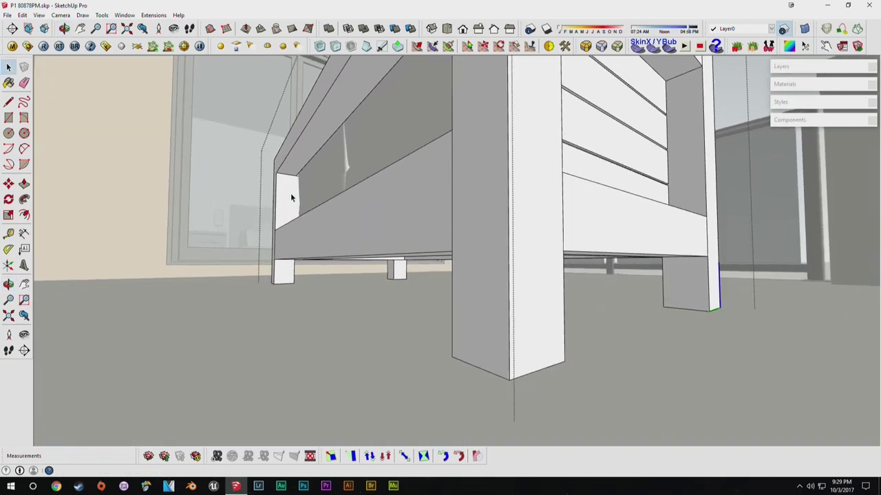
scroll(326, 259, "up", 3)
mouse_move(325, 259)
middle_mouse_down()
mouse_move(331, 240)
mouse_move(326, 259)
middle_mouse_up()
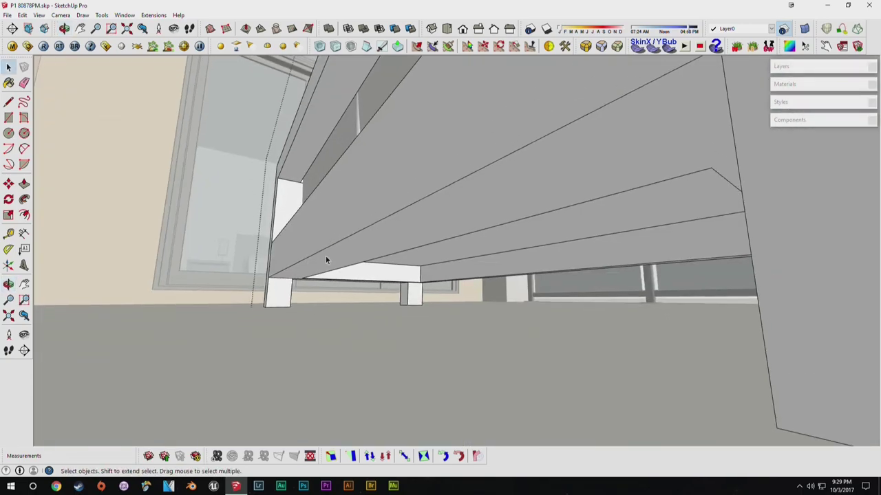
middle_click_drag(442, 221, 389, 277)
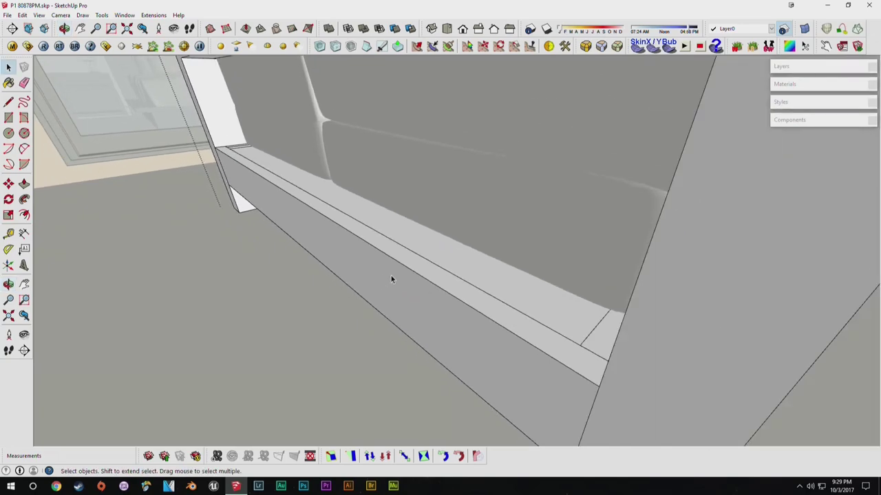
scroll(331, 196, "up", 3)
mouse_move(391, 211)
middle_mouse_down()
mouse_move(322, 204)
mouse_move(305, 186)
mouse_move(355, 274)
mouse_move(291, 282)
mouse_move(352, 264)
mouse_move(422, 367)
mouse_move(448, 353)
mouse_move(389, 310)
mouse_move(295, 186)
mouse_move(544, 319)
mouse_move(238, 255)
mouse_move(288, 260)
middle_mouse_up()
key("p")
key("e")
left_click_drag(260, 274, 262, 273)
mouse_move(275, 277)
middle_mouse_down()
mouse_move(367, 303)
mouse_move(488, 298)
middle_mouse_up()
middle_click_drag(426, 330, 510, 310)
scroll(509, 310, "down", 5)
scroll(726, 169, "up", 5)
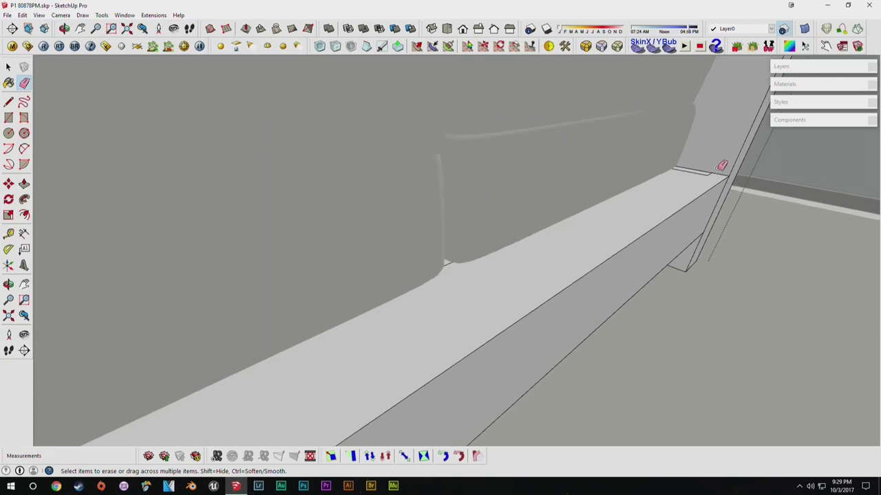
Push the back rail's outer face inward by about 2 1/8" and erase the leftover edges on the adjoining legs.
scroll(727, 163, "up", 3)
mouse_move(730, 161)
middle_mouse_down()
mouse_move(578, 244)
mouse_move(366, 290)
middle_mouse_up()
scroll(578, 243, "up", 1)
left_click(559, 250)
scroll(564, 245, "down", 5)
key("p")
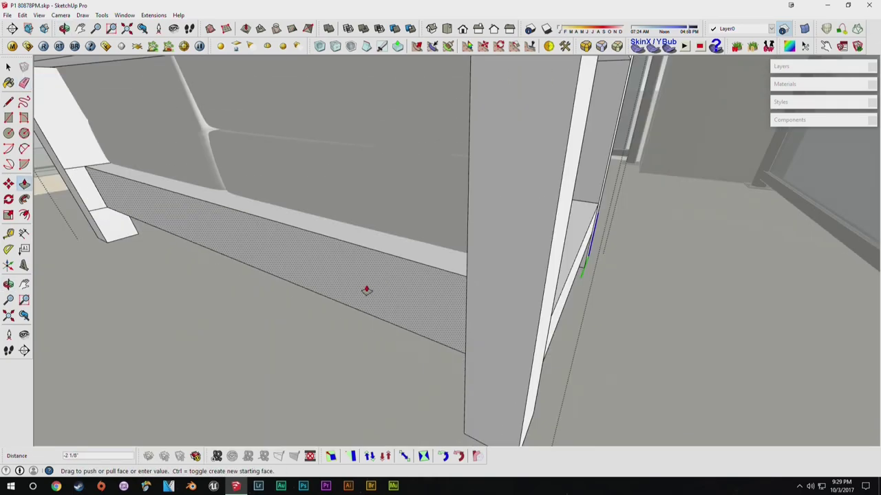
double_click(366, 290)
key("e")
middle_click_drag(99, 183, 450, 180)
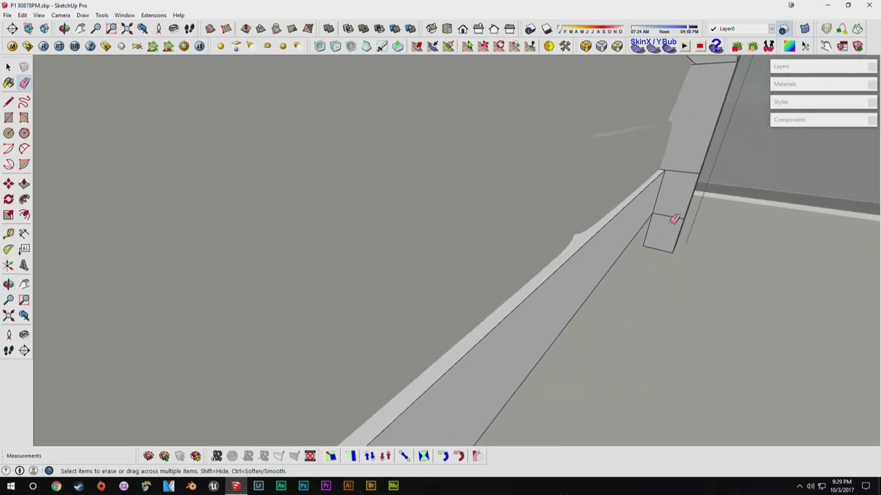
middle_click_drag(683, 165, 539, 181)
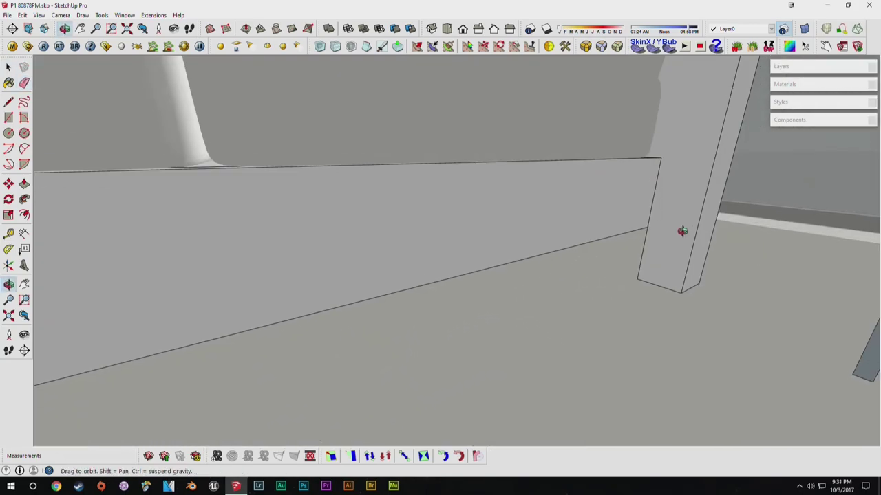
Outline a lower rail section on the rear leg's inner face and extrude it across to the opposite rear leg.
middle_click_drag(682, 230, 671, 224)
key("l")
key("space")
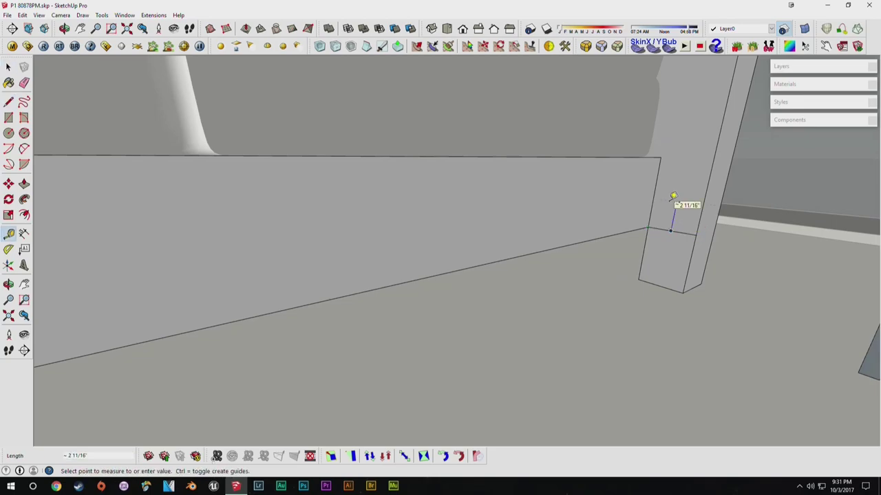
key("space")
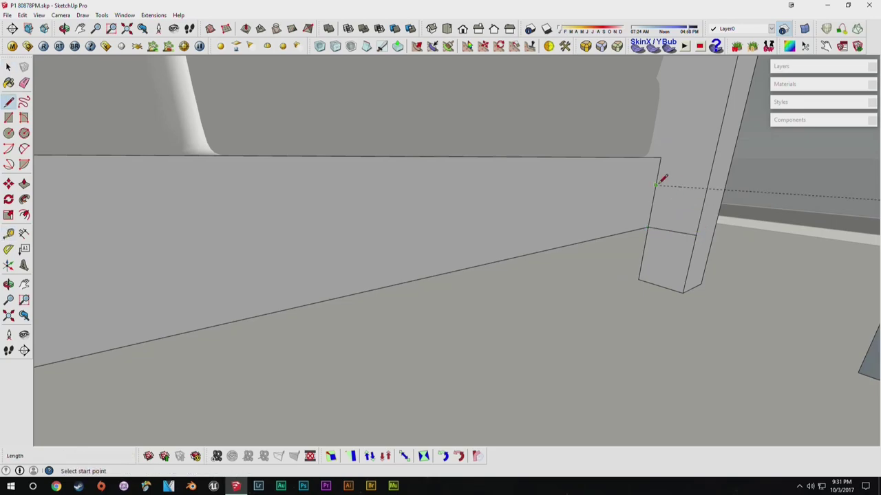
middle_click_drag(713, 187, 142, 304)
key("p")
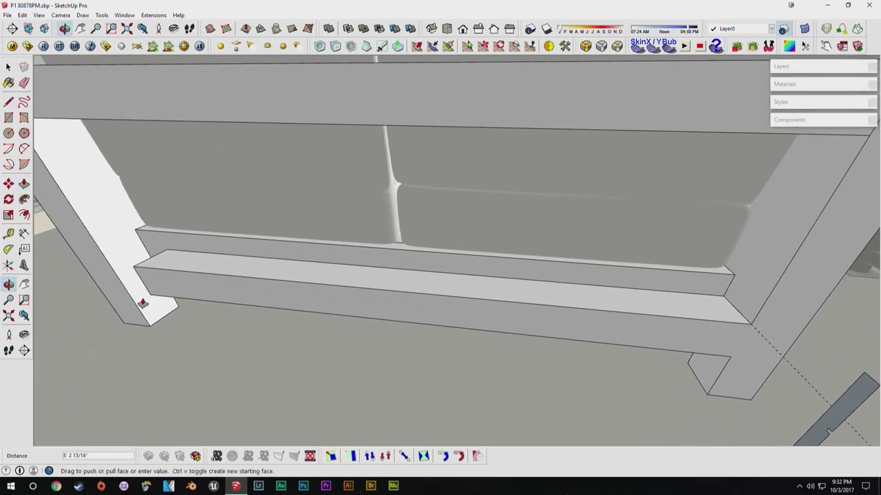
key("space")
Move the loose notched profile onto the rear leg, with its lower corner where the ledge meets the upright rail.
middle_click_drag(757, 321, 699, 234)
key("space")
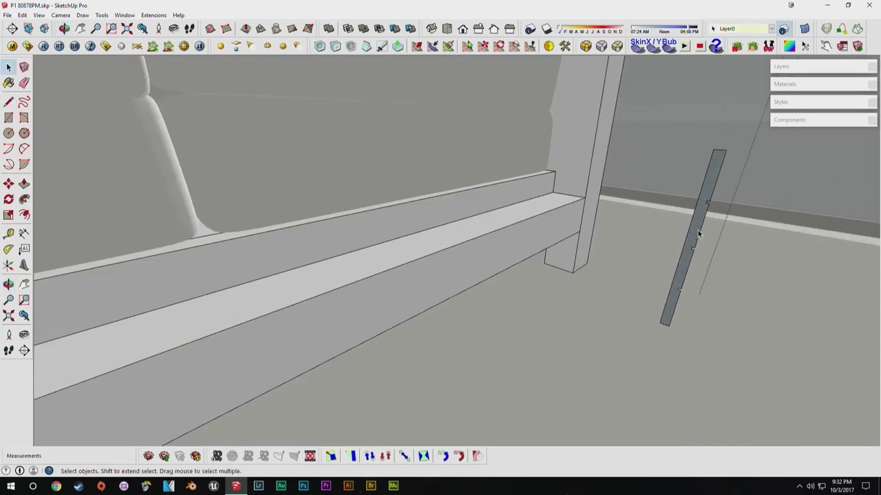
key("m")
left_click(659, 322)
left_click(555, 193)
middle_click_drag(555, 193, 649, 228)
key("space")
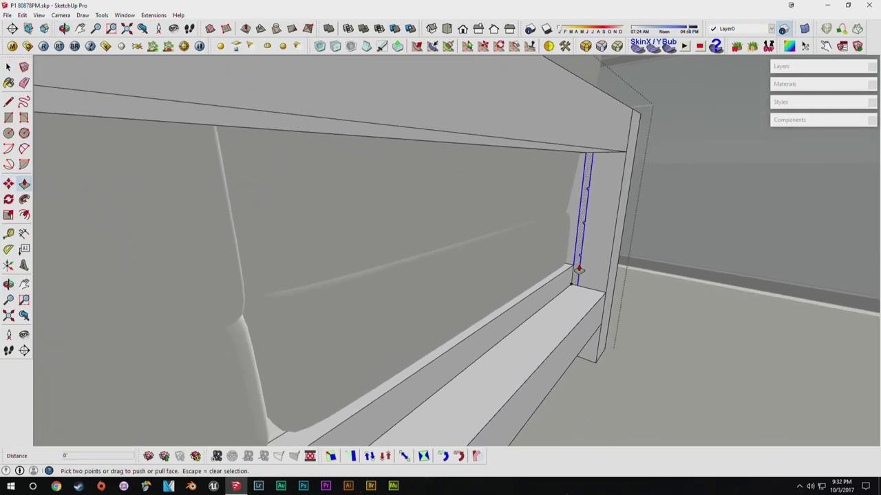
Extrude the notched profile across the loveseat's back toward the opposite rear leg.
middle_click_drag(579, 248, 396, 248)
scroll(268, 248, "up", 3)
scroll(291, 229, "up", 3)
scroll(290, 248, "up", 3)
scroll(397, 247, "up", 2)
key("p")
left_click(417, 234)
key("Escape")
Push the end face of a groove between the back slats in by about 3/16".
key("space")
middle_click_drag(402, 260, 474, 193)
scroll(475, 179, "up", 3)
key("p")
middle_click_drag(516, 220, 424, 202)
middle_click_drag(483, 197, 752, 183)
middle_click_drag(571, 273, 454, 172)
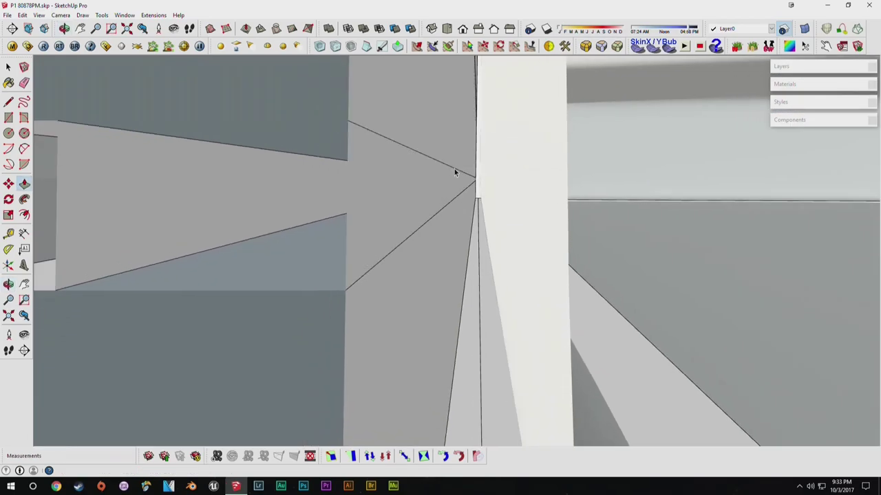
left_click(421, 198)
key("Return")
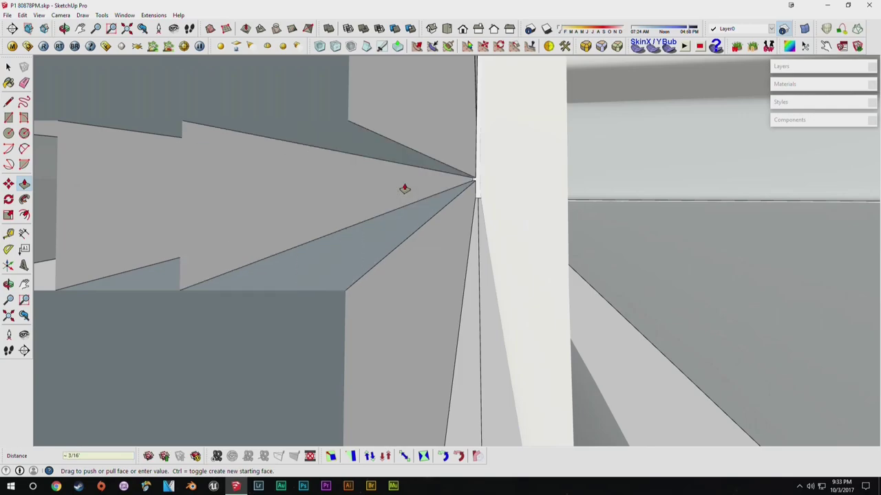
Combine the cushions and frame into one component with a name beginning "Outdoor Loveseat".
key("space")
middle_click_drag(419, 216, 518, 183)
middle_click_drag(409, 317, 527, 310)
middle_click_drag(608, 305, 515, 272)
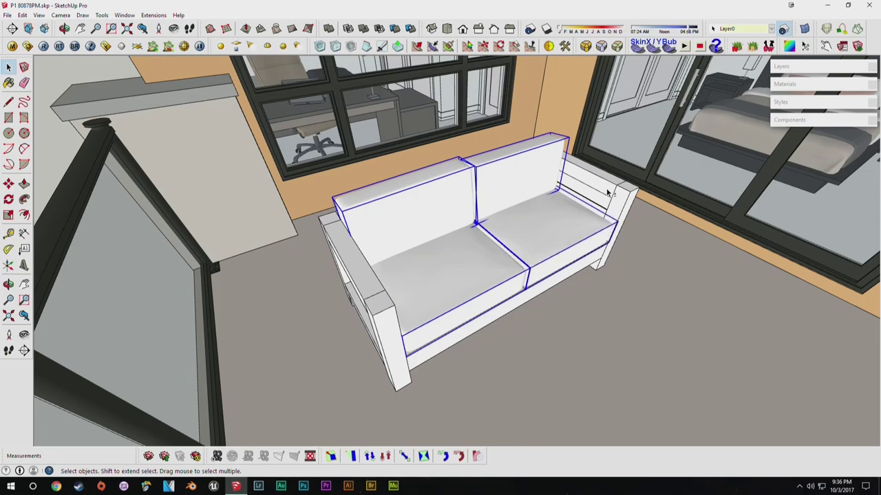
left_click(607, 192, "shift")
key("g")
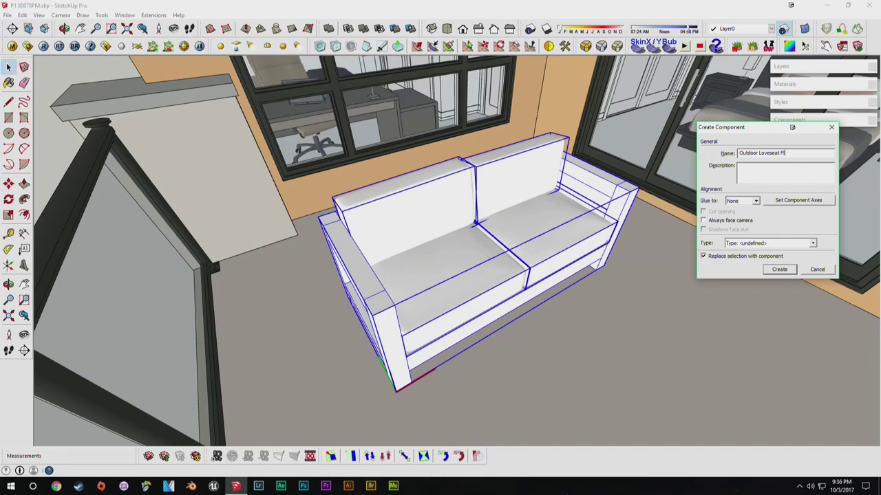
key("Return")
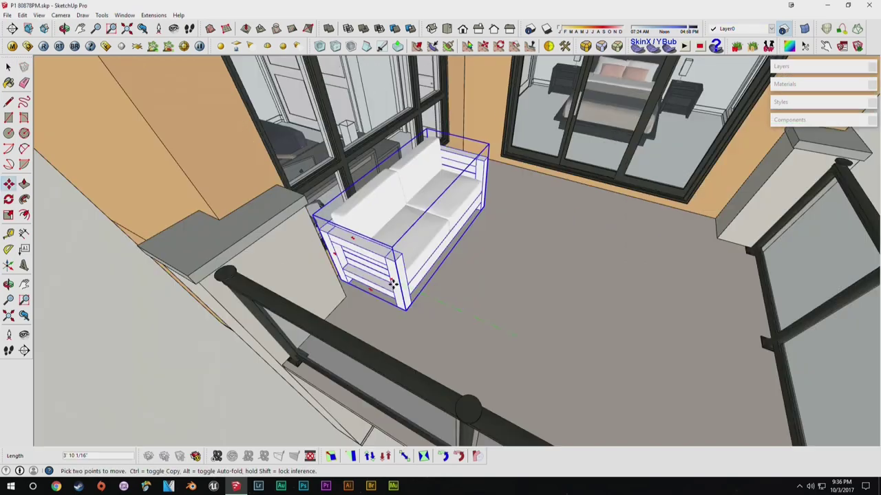
Slide the loveseat about 1' 3" along the window wall toward the corner by the bedroom doors.
middle_click_drag(447, 256, 358, 238)
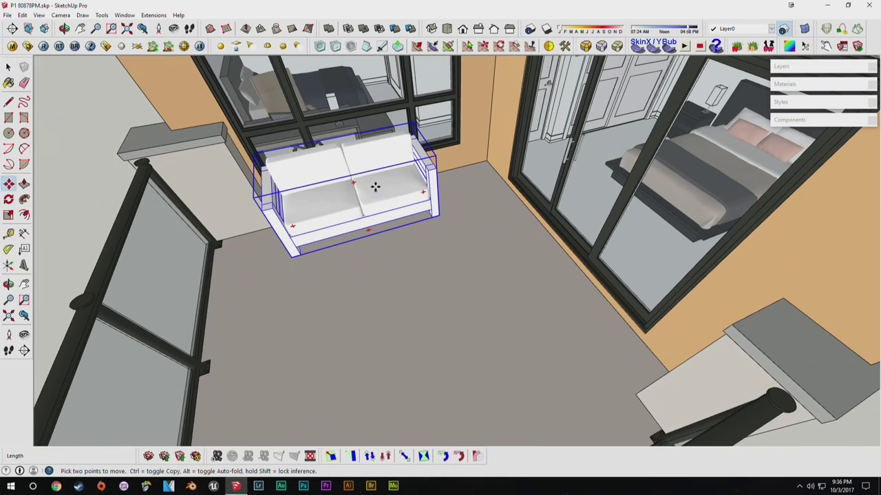
scroll(376, 187, "up", 3)
left_click(311, 228)
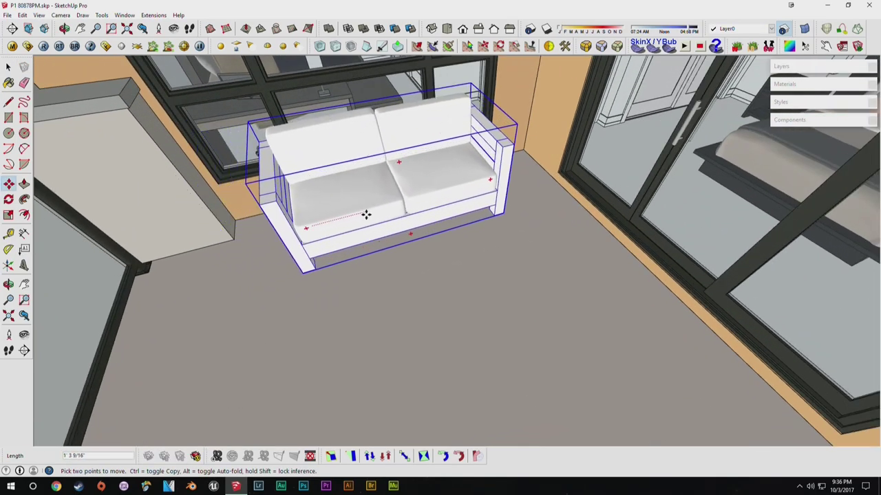
left_click(359, 216)
Copy the loveseat onto the open balcony floor in front of the original.
middle_click_drag(360, 216, 448, 250)
scroll(446, 250, "down", 2)
left_click(402, 253)
key("ctrl")
left_click(429, 418)
Rotate the copied loveseat a quarter turn so its back runs along the front glass railing.
middle_click_drag(429, 419, 536, 348)
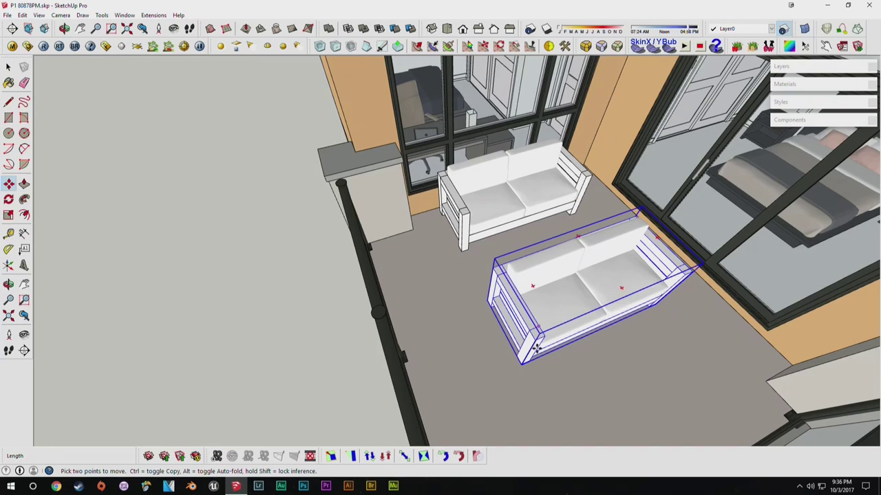
left_click(533, 285)
left_click(650, 321)
scroll(599, 342, "down", 2)
middle_click_drag(617, 346, 662, 258)
key("space")
key("m")
key("space")
Open the loveseat component for editing and paint its frame with the red Color_A01.
scroll(578, 197, "up", 2)
double_click(577, 196)
left_click(584, 207)
left_click(813, 83)
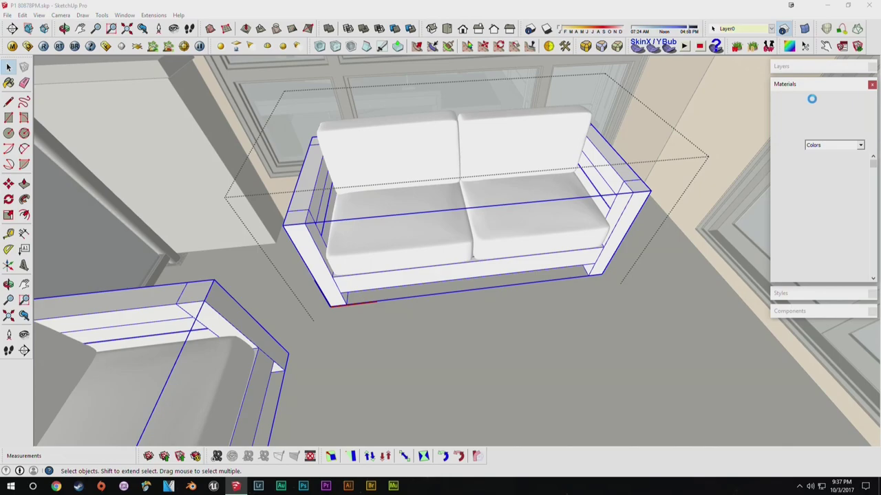
left_click(831, 216)
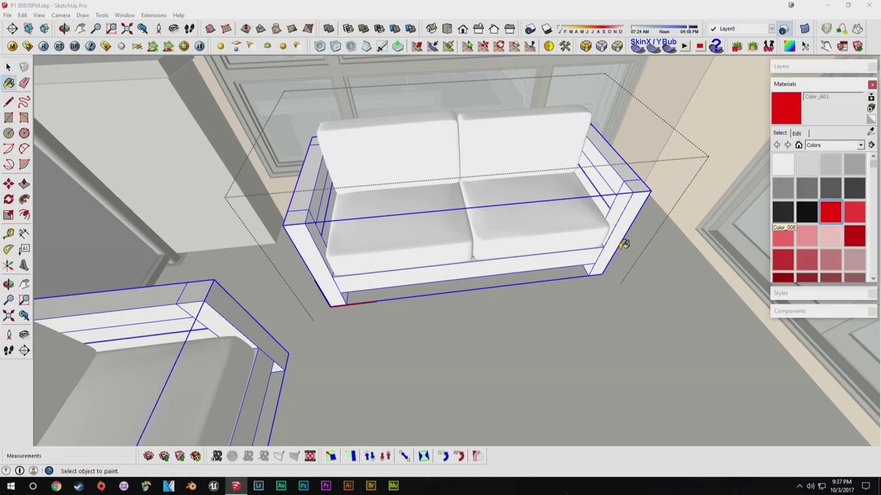
left_click(623, 207)
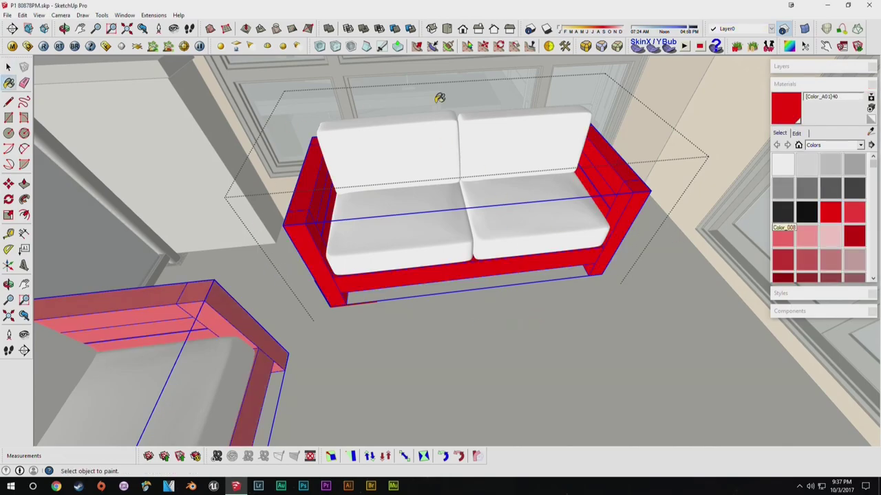
Change the frame material to near-black with saturation 4 and brightness 15.
left_click(796, 133)
left_click_drag(825, 195, 802, 194)
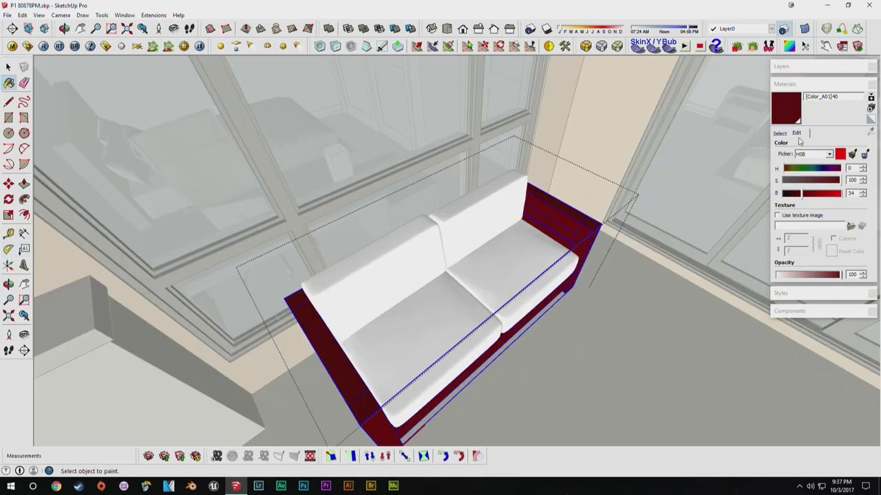
left_click_drag(840, 180, 791, 196)
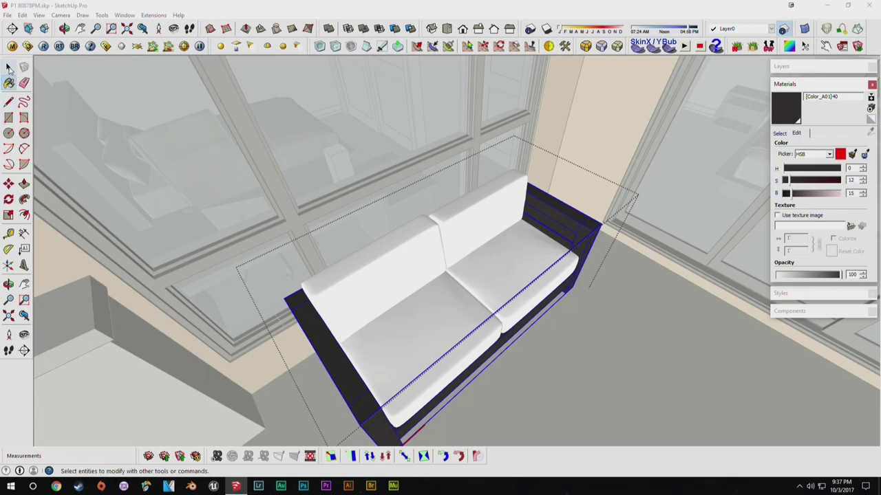
left_click(9, 67)
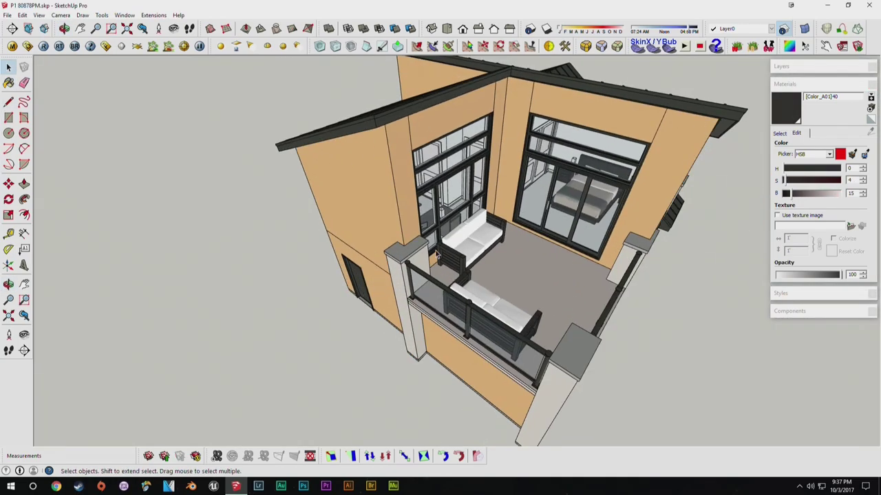
Open the loveseat component by the window, select its seat and back cushions, and paint them with Color_A01.
scroll(436, 255, "up", 5)
mouse_move(436, 255)
middle_mouse_down()
mouse_move(412, 361)
mouse_move(389, 313)
mouse_move(393, 268)
middle_mouse_up()
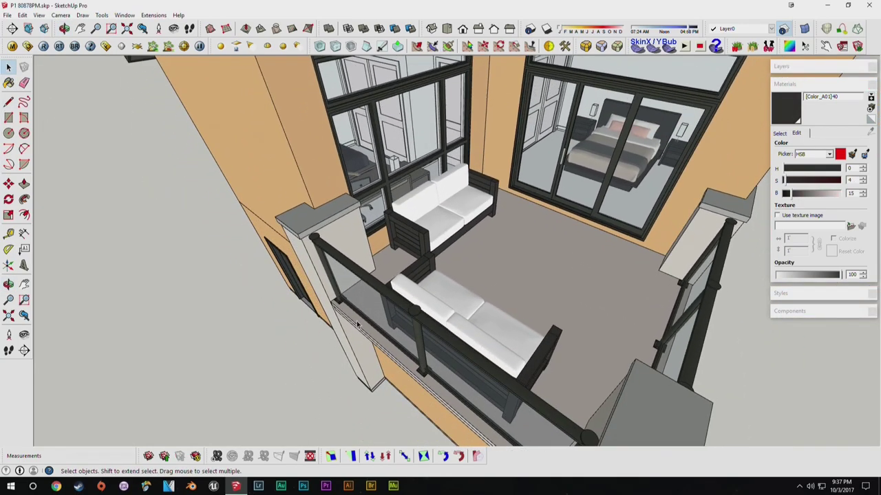
scroll(424, 344, "up", 4)
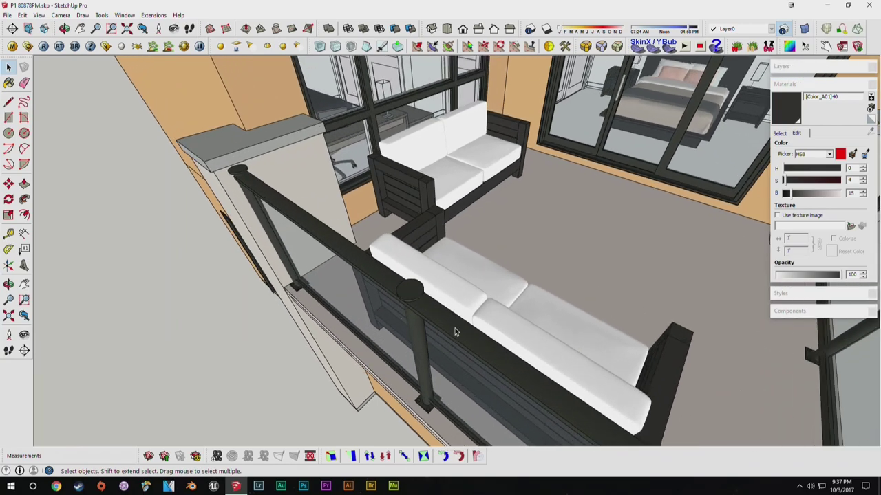
middle_click_drag(415, 246, 435, 292)
scroll(425, 319, "up", 3)
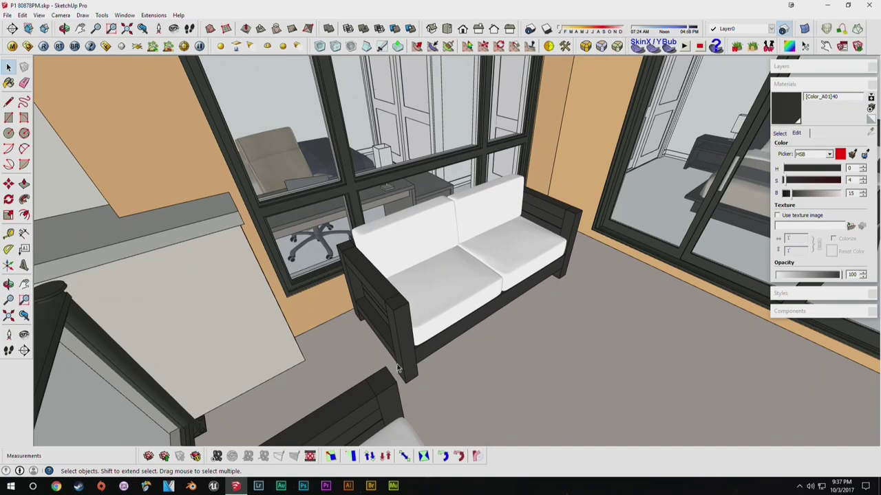
scroll(474, 267, "up", 2)
left_click(466, 269)
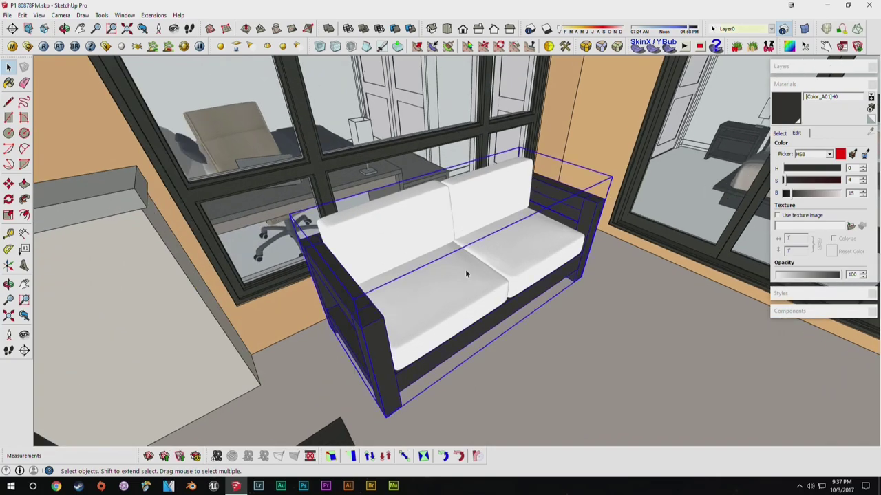
double_click(465, 281)
scroll(542, 289, "up", 2)
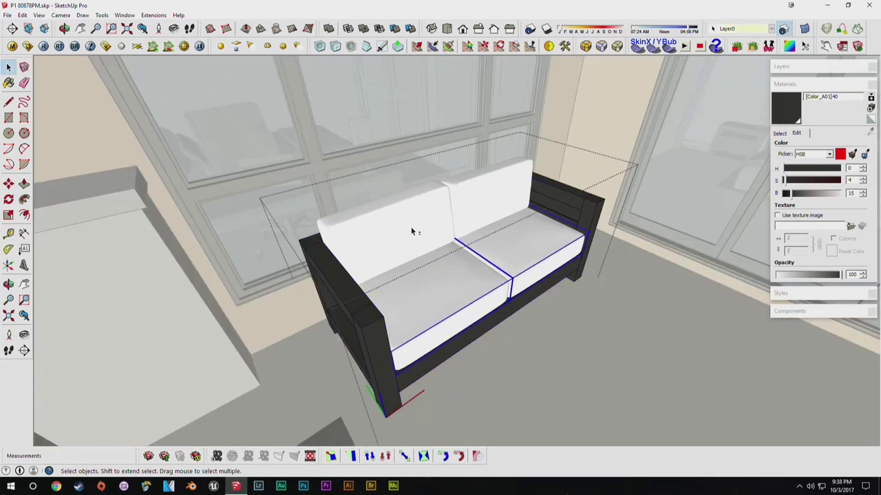
left_click(783, 135)
left_click(827, 214)
left_click(543, 237)
Change the cushion material to a pale warm grey with hue 13, saturation 4 and brightness 83.
left_click(797, 133)
left_click_drag(838, 181, 790, 182)
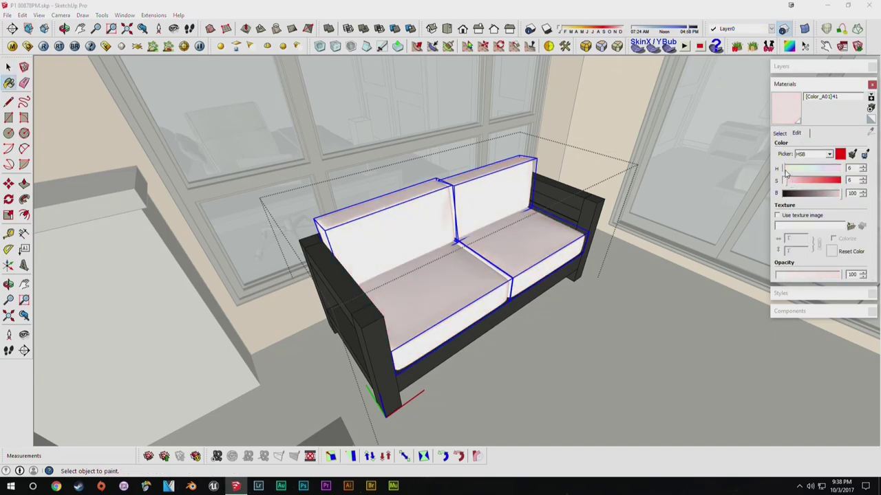
left_click_drag(836, 195, 832, 196)
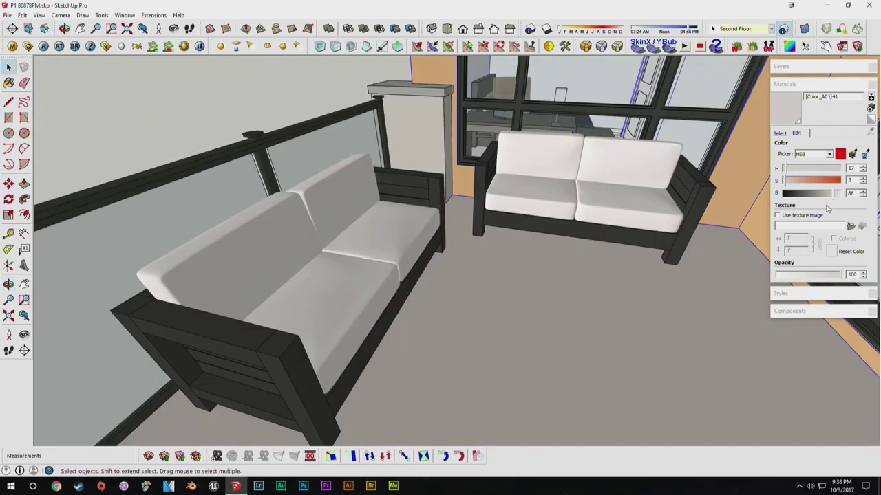
left_click_drag(832, 198, 831, 197)
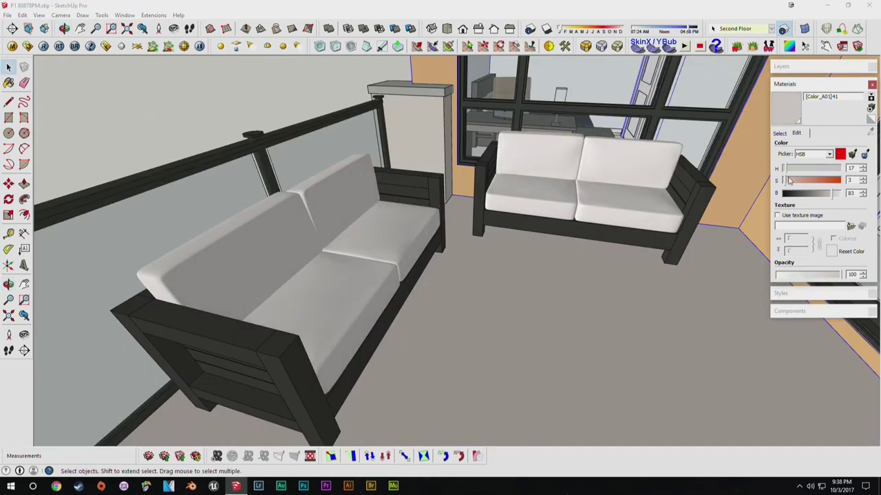
Examine the two coloured loveseats and their placement on the balcony from several angles and through the railing.
middle_click_drag(502, 317, 633, 239)
scroll(637, 189, "up", 5)
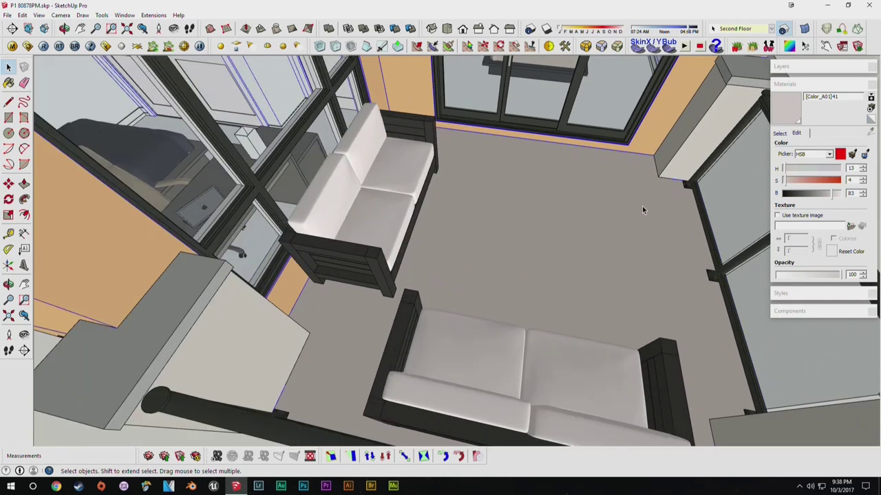
scroll(313, 187, "up", 1)
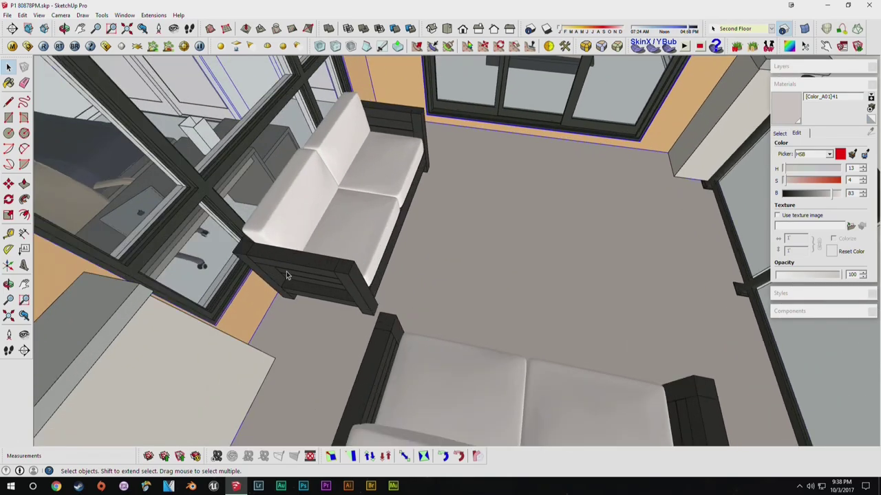
scroll(278, 270, "up", 5)
middle_click_drag(290, 275, 379, 246)
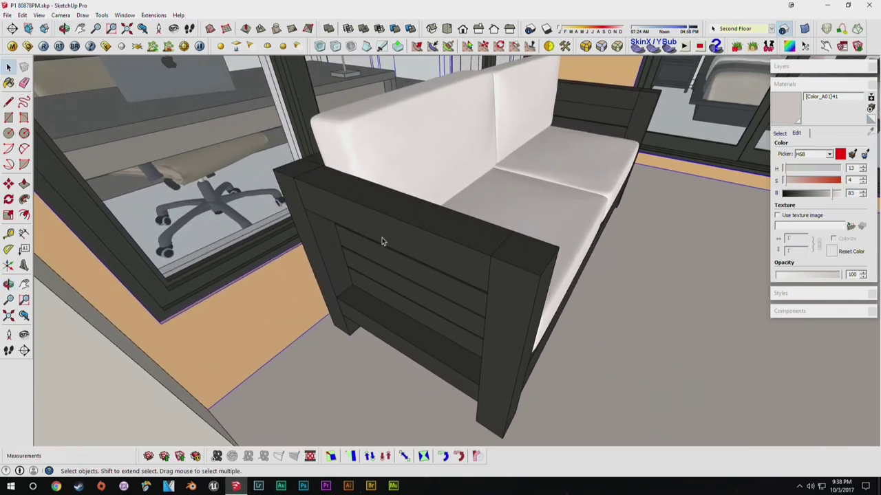
left_click(819, 86)
scroll(589, 292, "down", 5)
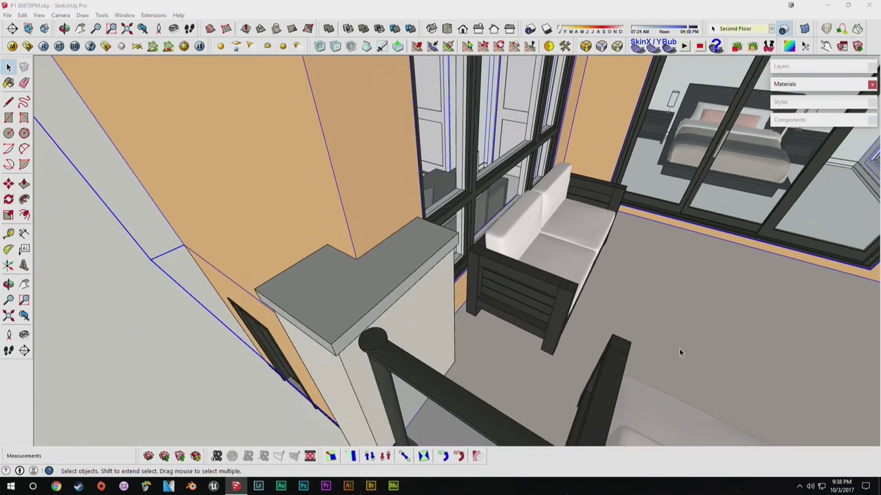
scroll(625, 380, "down", 1)
middle_click_drag(625, 379, 336, 206)
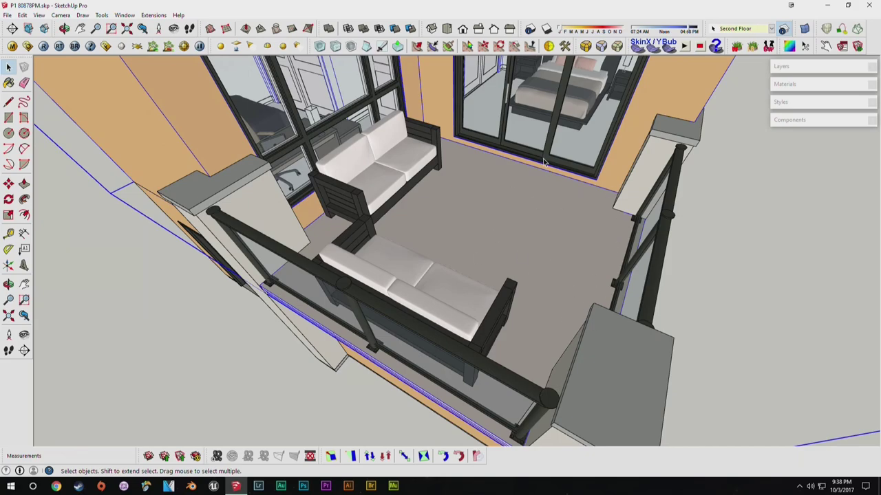
middle_click_drag(331, 323, 511, 229)
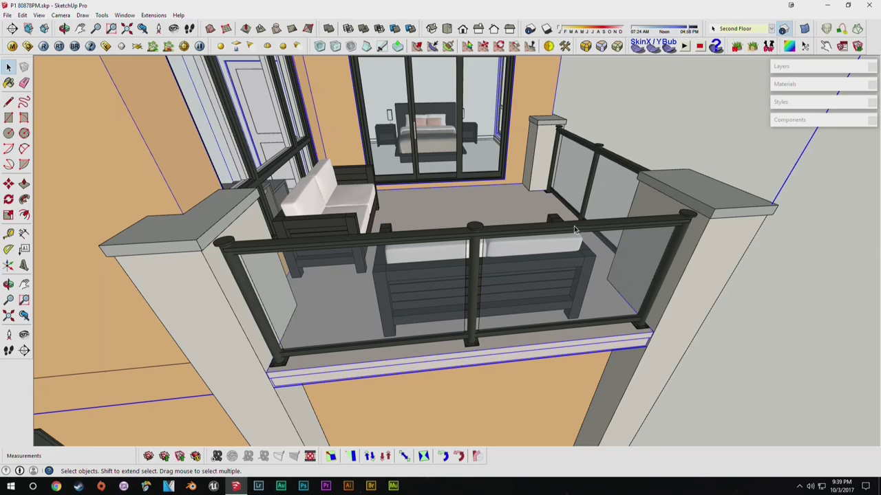
middle_click_drag(498, 223, 397, 335)
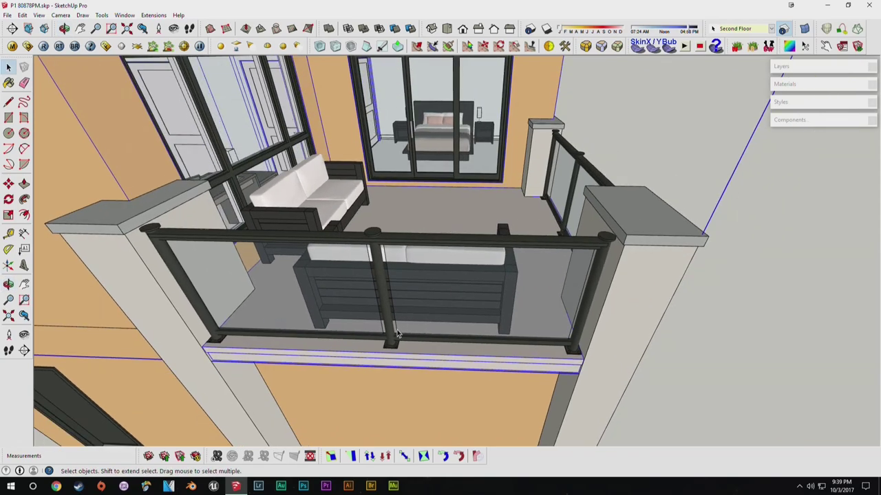
Within the second-floor group, select the parallel plank guides on the balcony floor and scale them out across its full width.
double_click(242, 344)
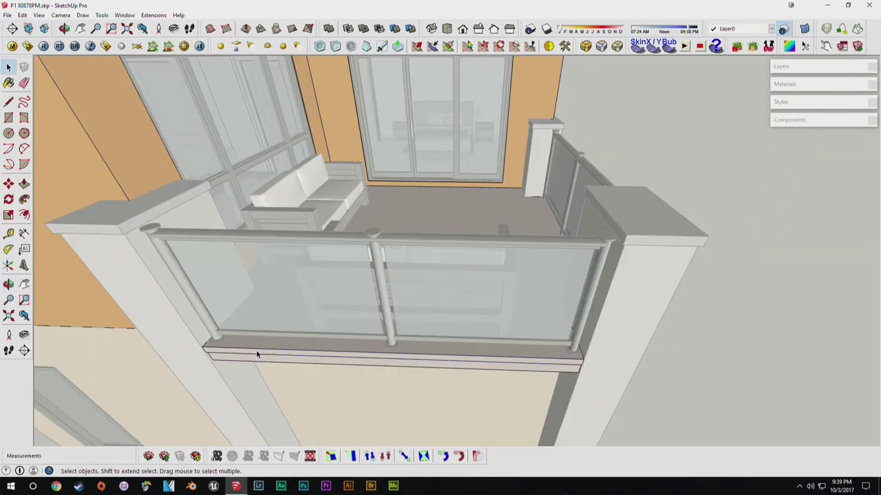
middle_click_drag(248, 348, 307, 340)
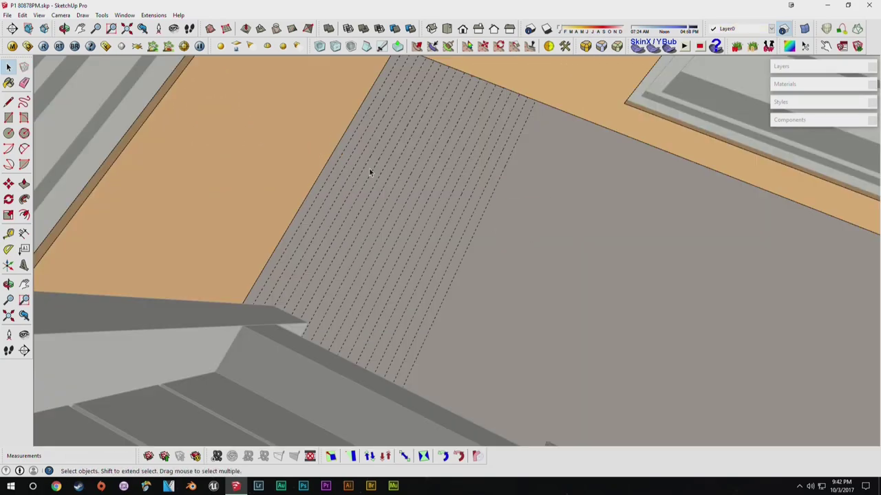
middle_click_drag(369, 172, 432, 271)
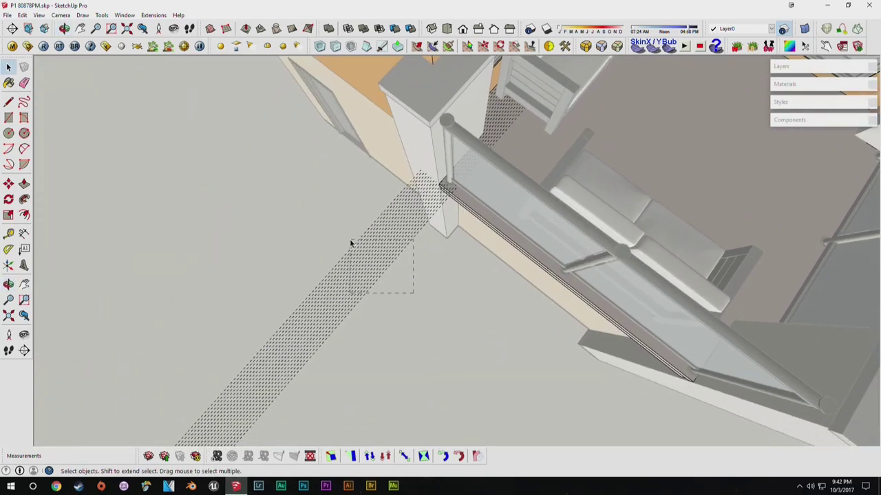
middle_click_drag(452, 226, 421, 222)
key("s")
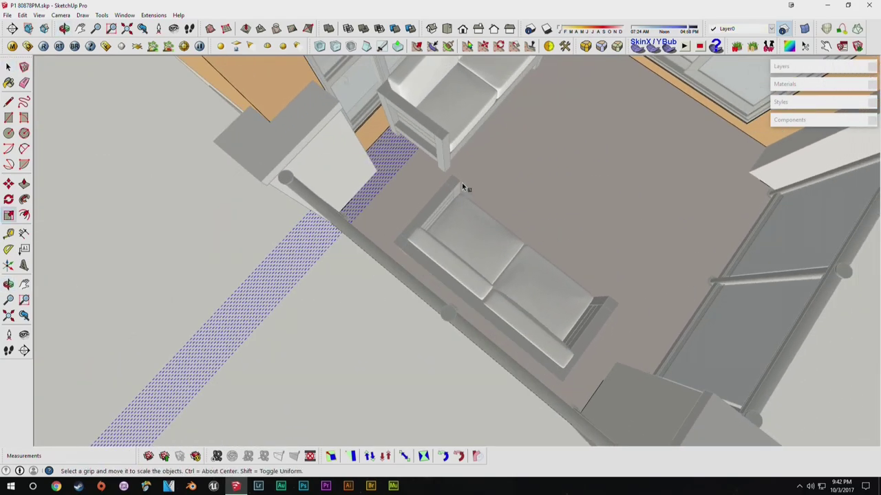
middle_click_drag(457, 183, 463, 190)
scroll(464, 193, "down", 3)
middle_click_drag(590, 277, 552, 199)
left_click(456, 215)
key("space")
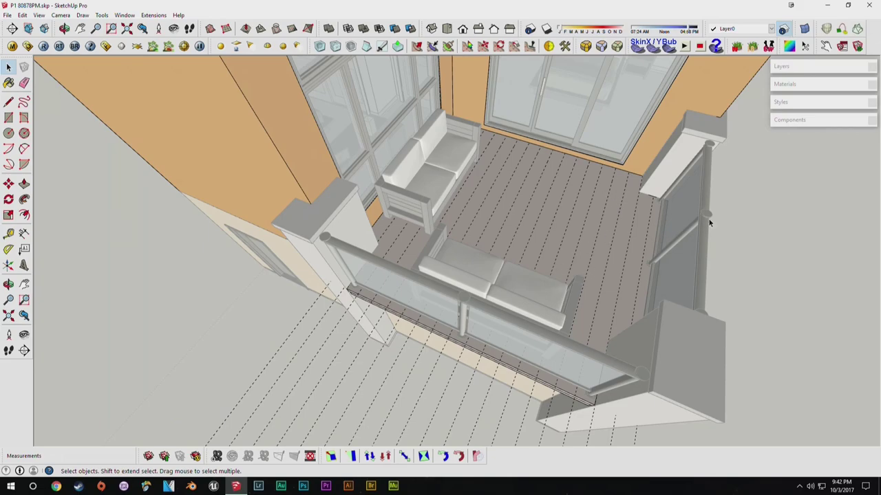
Measure the plank guide spacing and offset a guide 0.1" to each side of the first plank guide near the wall.
scroll(509, 220, "up", 5)
key("t")
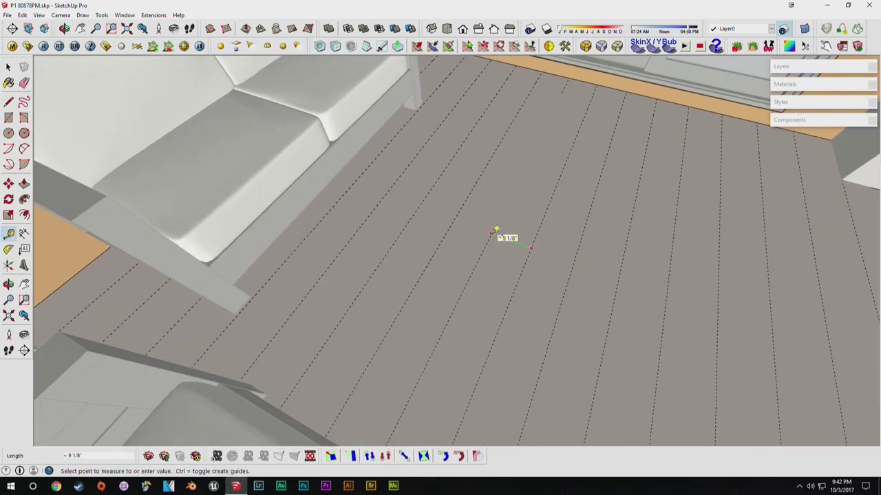
scroll(502, 234, "down", 6)
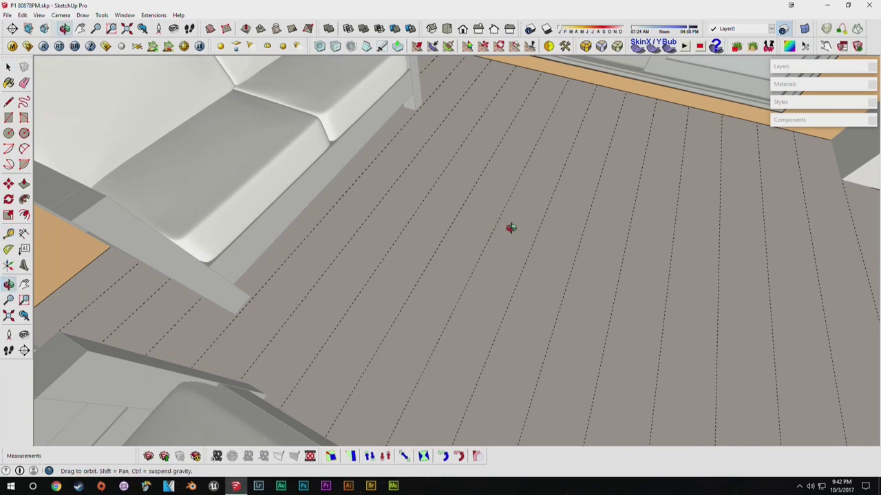
scroll(420, 298, "up", 10)
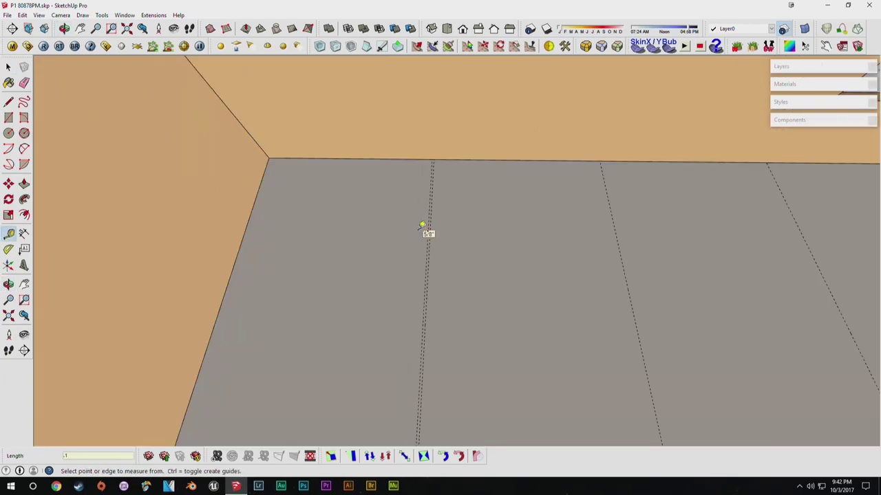
scroll(433, 231, "up", 4)
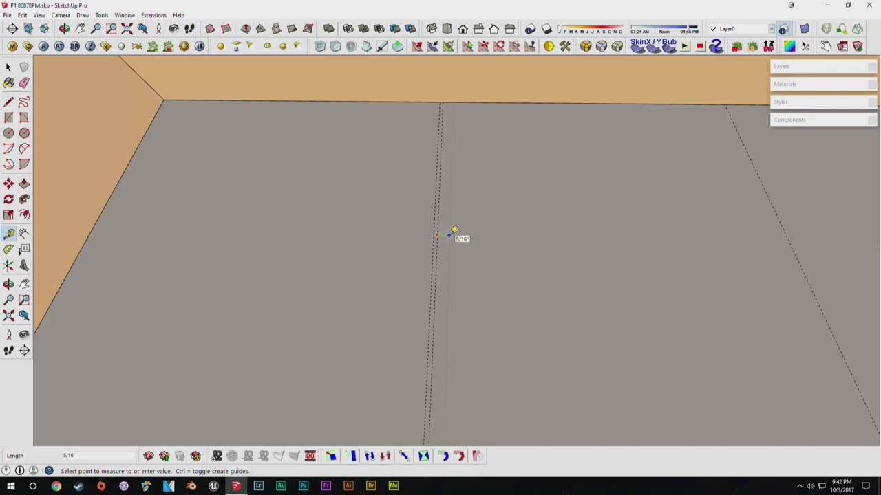
key("Return")
Draw a small, narrow rectangle between the two outer guides of the first plank joint.
key("r")
scroll(449, 233, "up", 3)
left_click(427, 189)
left_click(441, 241)
Copy the narrow joint rectangle 9 1/8" across the balcony floor to the next plank guide.
key("space")
key("m")
key("space")
left_click(437, 236)
double_click(433, 234)
key("m")
middle_click_drag(629, 230, 293, 269, "shift")
left_click(67, 289)
key("ctrl")
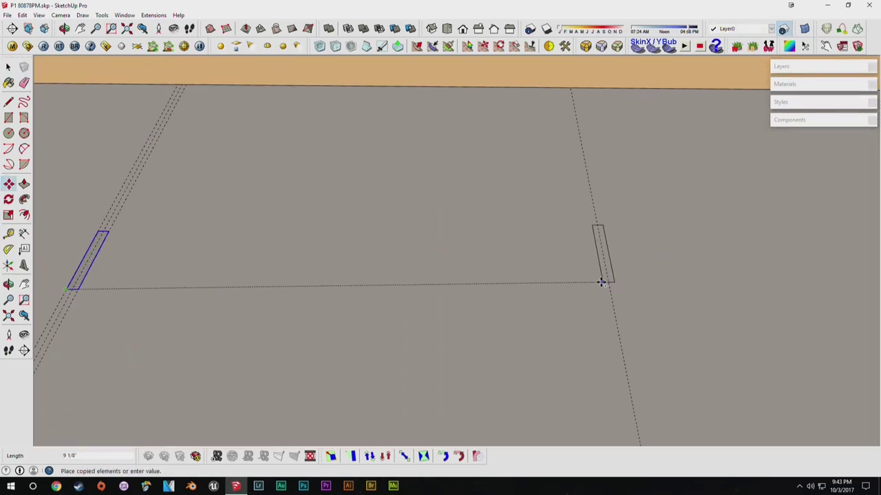
left_click(603, 295)
middle_click_drag(606, 296, 457, 289)
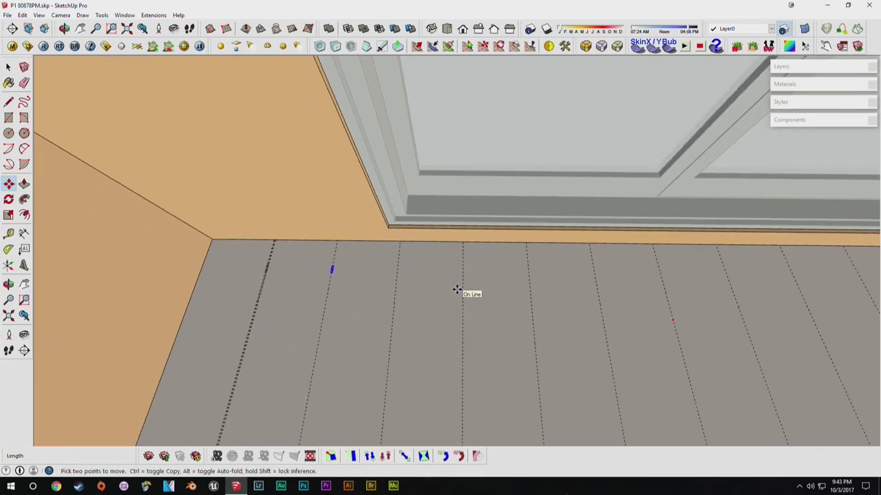
Select the row of narrow joint rectangles on the balcony floor and scale them lengthwise across the floor.
middle_click_drag(702, 293, 141, 191)
key("space")
left_click_drag(140, 191, 630, 221)
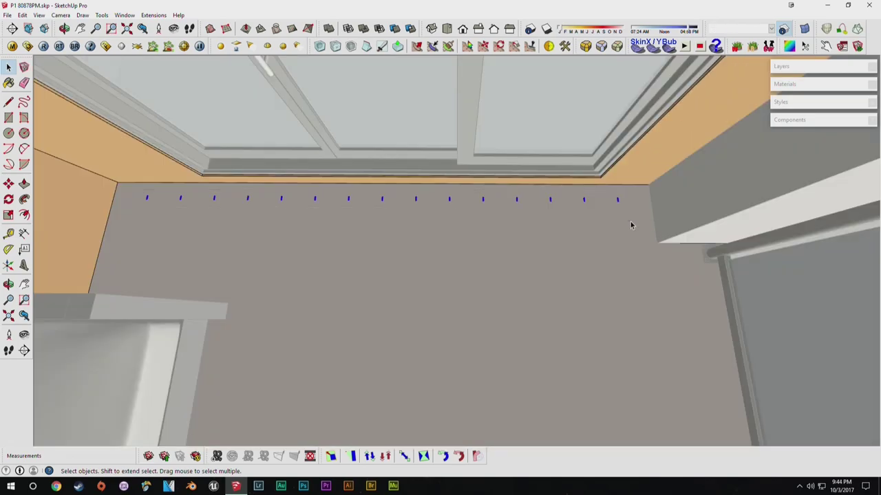
key("s")
scroll(358, 194, "up", 6)
left_click_drag(415, 213, 419, 152)
scroll(511, 269, "down", 6)
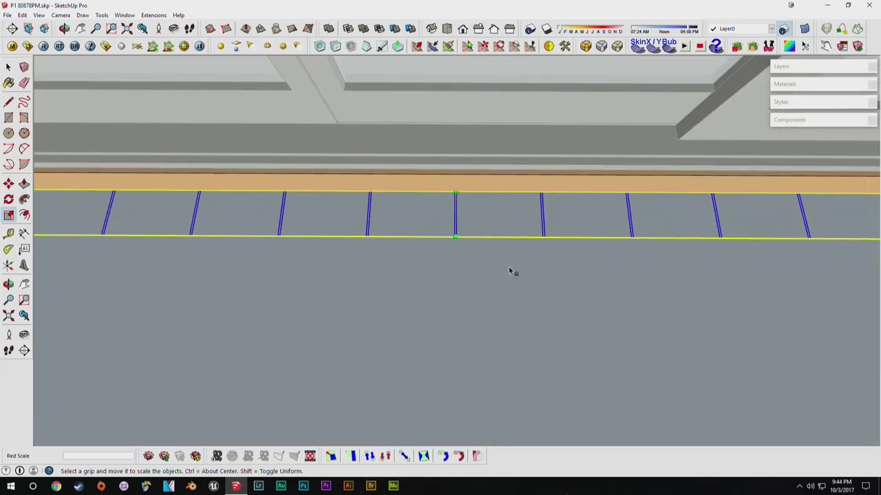
scroll(409, 251, "down", 3)
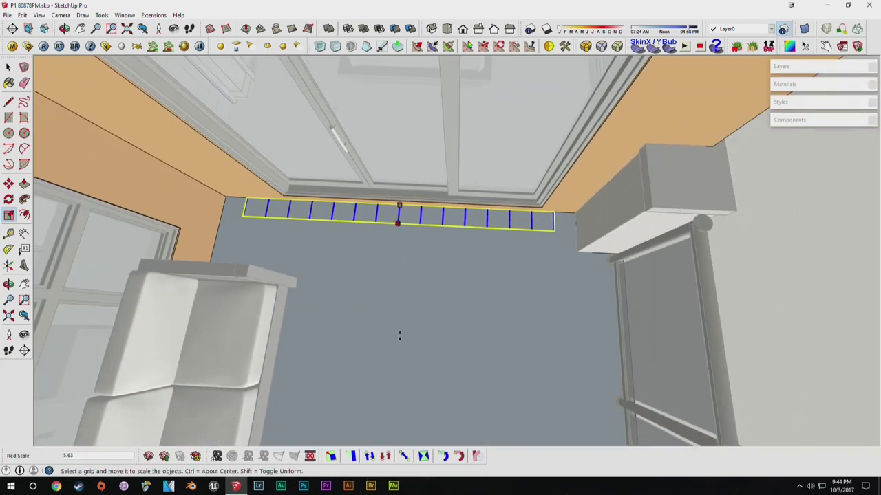
middle_click_drag(399, 211, 401, 246)
Paint the plank faces along the balcony's railing edge with the Color_A01 15 material.
key("b")
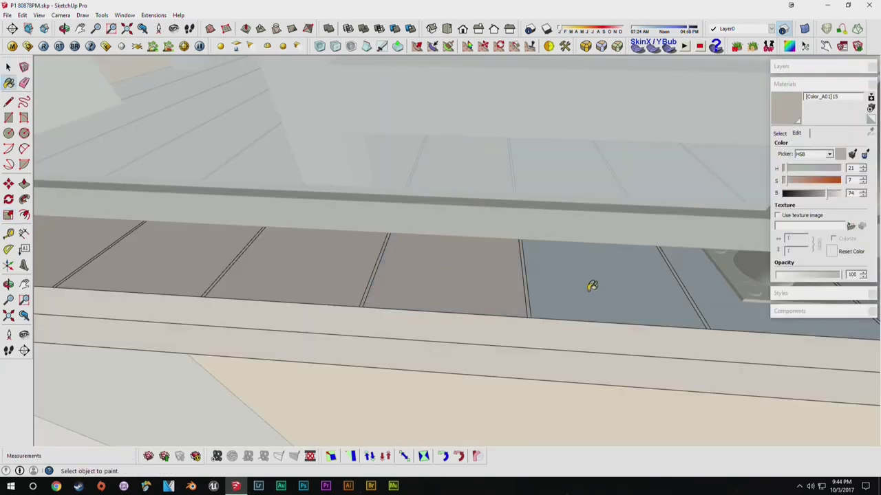
mouse_move(647, 304)
middle_mouse_down()
mouse_move(305, 280)
mouse_move(406, 289)
middle_mouse_up()
mouse_move(613, 286)
middle_mouse_down()
mouse_move(368, 291)
mouse_move(436, 297)
middle_mouse_up()
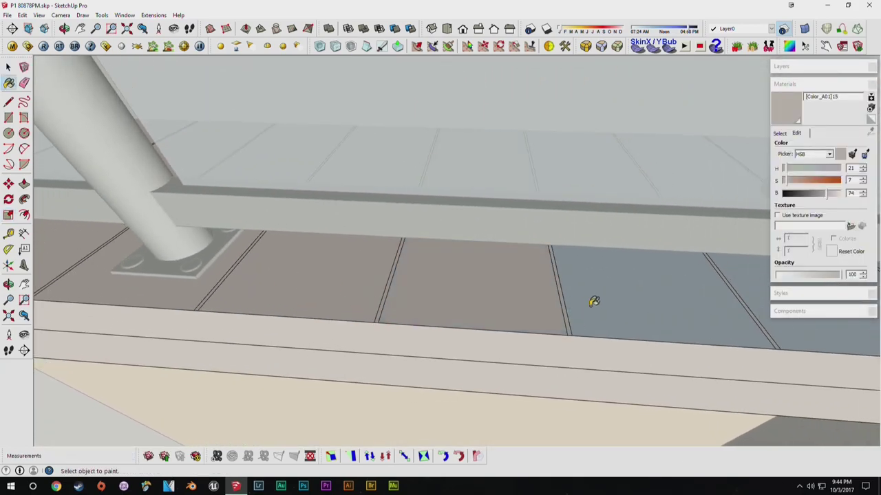
middle_click_drag(585, 303, 275, 287)
middle_click_drag(594, 296, 422, 308)
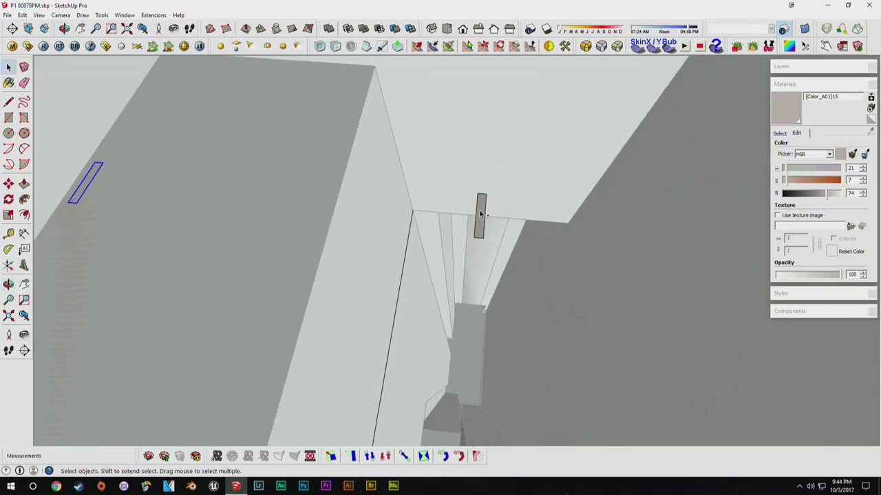
Select the two end joint rectangles beside the corner column and stretch them to the edge of the floor.
left_click(479, 214, "shift")
scroll(412, 238, "down", 6)
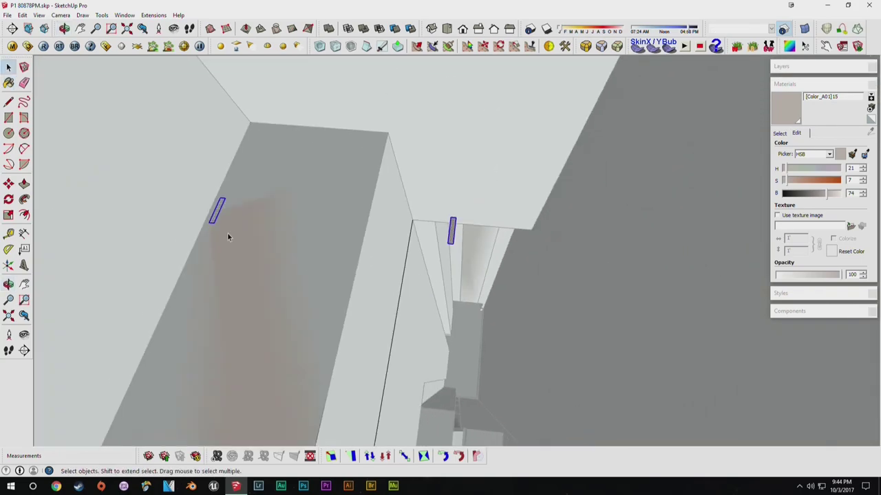
middle_click_drag(245, 265, 490, 305)
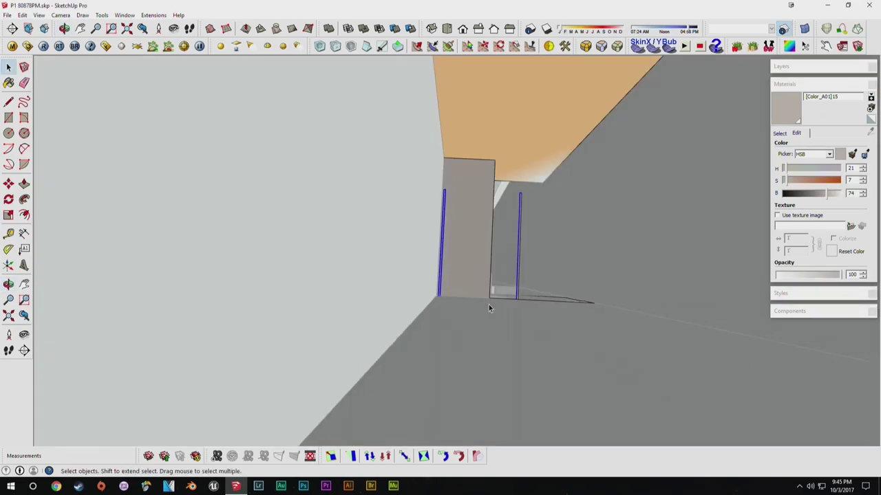
Erase the stray joint rectangle that lies beyond the corner column.
scroll(489, 305, "up", 3)
left_click(342, 219)
middle_click_drag(311, 106, 392, 266)
key("Delete")
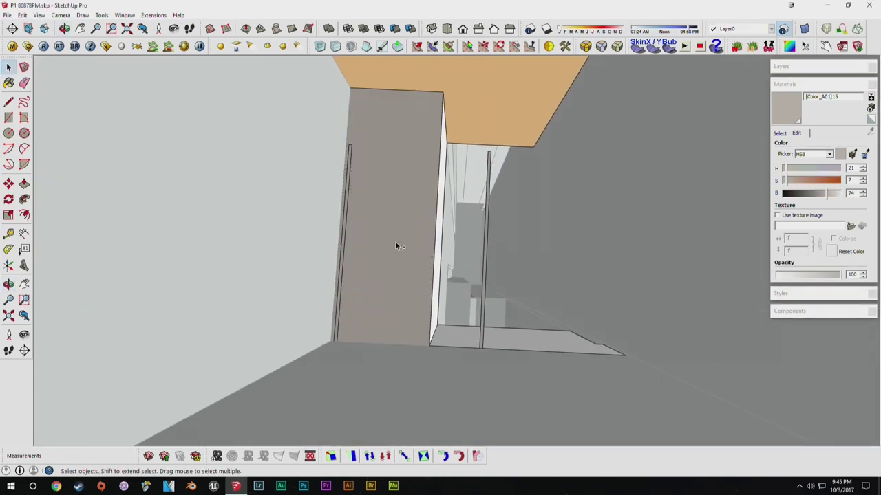
scroll(451, 263, "up", 5)
double_click(537, 323)
scroll(536, 322, "down", 5)
key("e")
mouse_move(545, 357)
left_mouse_down()
mouse_move(552, 354)
mouse_move(551, 161)
left_mouse_up()
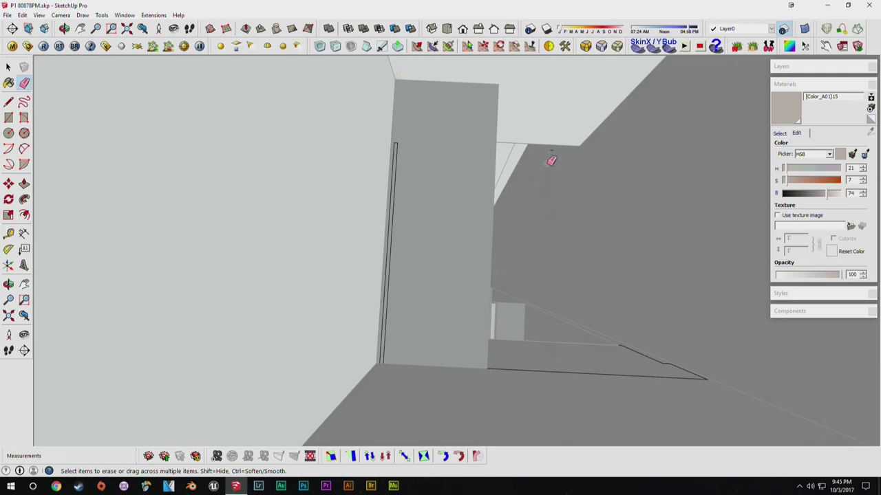
Redraw the end of the remaining joint beside the column with a line and erase its excess edges.
scroll(389, 155, "up", 5)
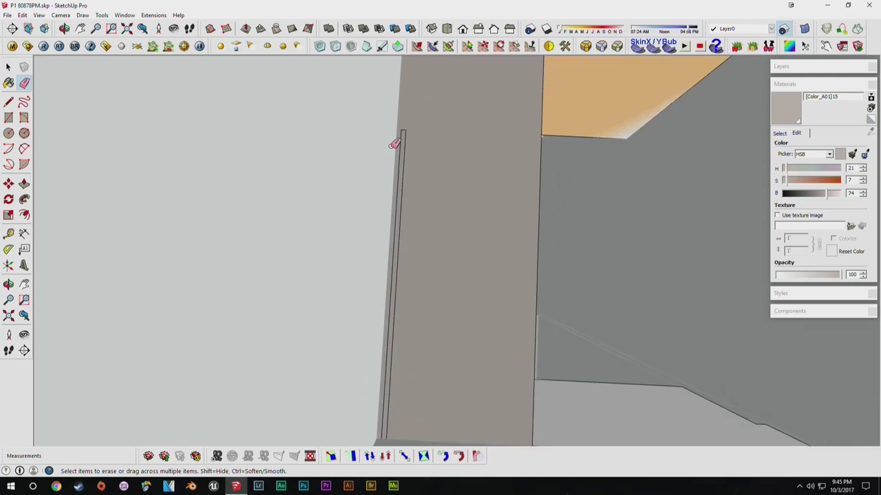
key("space")
key("m")
middle_click_drag(408, 112, 360, 334)
key("l")
left_click(351, 342)
key("e")
mouse_move(410, 165)
middle_mouse_down()
mouse_move(384, 220)
mouse_move(399, 195)
mouse_move(392, 112)
middle_mouse_up()
left_click_drag(391, 112, 394, 117)
key("space")
Push each plank joint strip 1/8" down into the balcony floor to form grooves between the planks.
mouse_move(410, 180)
middle_mouse_down()
mouse_move(442, 242)
mouse_move(351, 300)
middle_mouse_up()
key("p")
left_click(351, 301)
type("1/8")
key("Return")
middle_click_drag(527, 285, 509, 334)
left_click(515, 314)
type("1/8")
key("Return")
middle_click_drag(604, 309, 475, 314)
left_click(474, 314)
type("1/8")
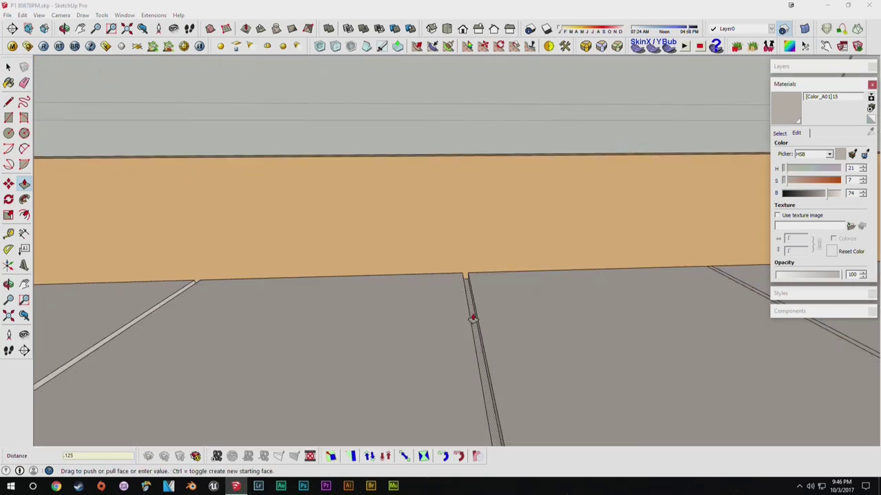
key("Return")
middle_click_drag(543, 291, 528, 309)
left_click(529, 309)
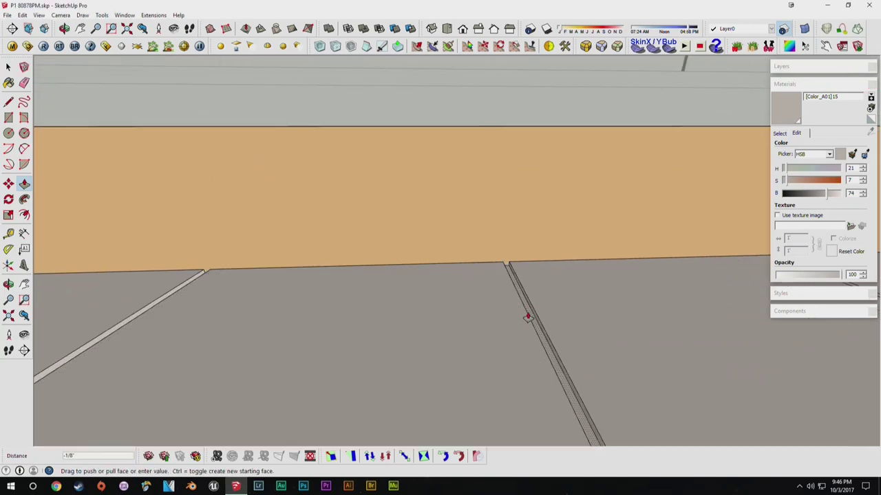
middle_click_drag(527, 318, 447, 315)
key("Return")
middle_click_drag(424, 280, 501, 284)
left_click(454, 300)
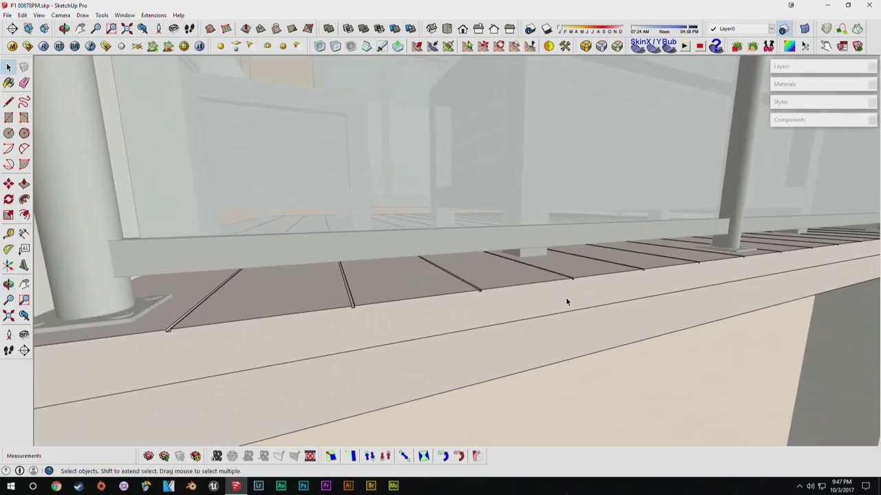
Draw a large rectangle on the plank floor in the open space between the two loveseats.
middle_click_drag(273, 307, 701, 313)
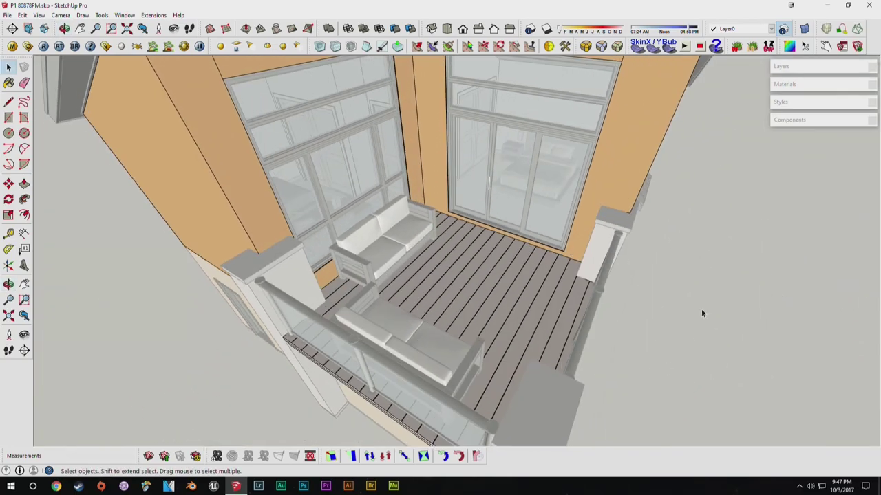
middle_click_drag(708, 369, 618, 225)
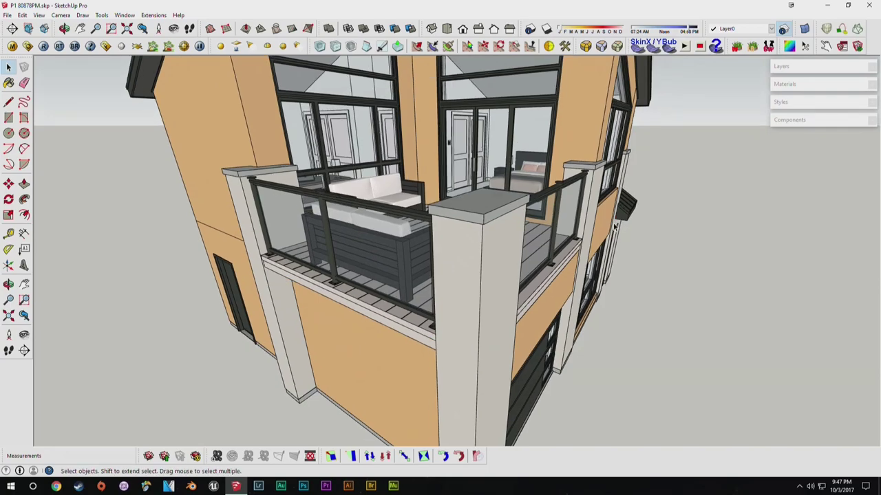
middle_click_drag(470, 218, 468, 296)
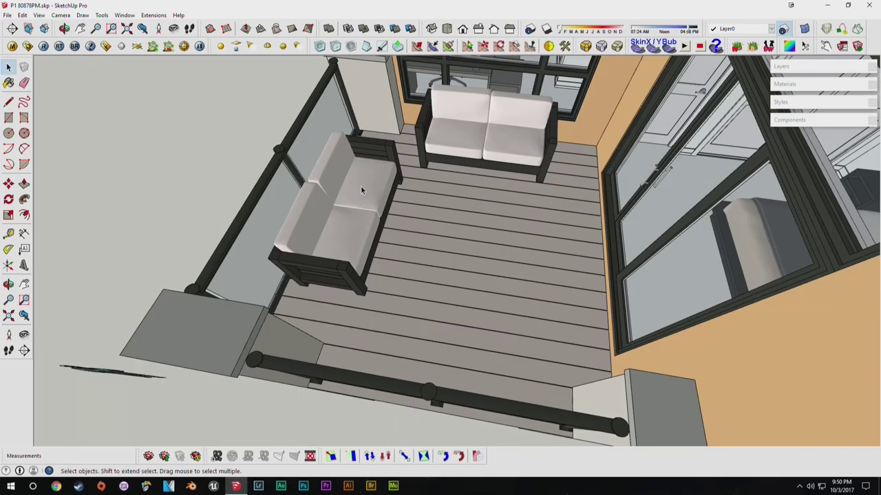
middle_click_drag(360, 186, 467, 200)
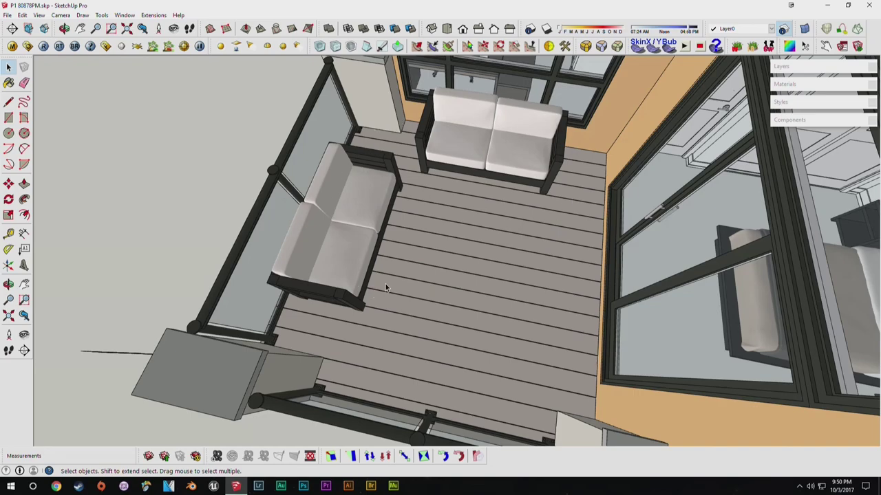
scroll(470, 263, "up", 2)
middle_click_drag(439, 276, 474, 282)
left_click(8, 118)
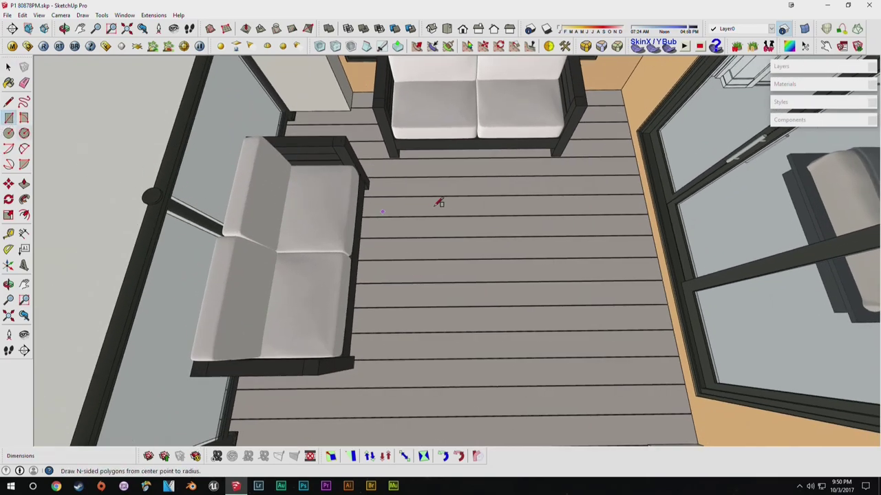
left_click(396, 186)
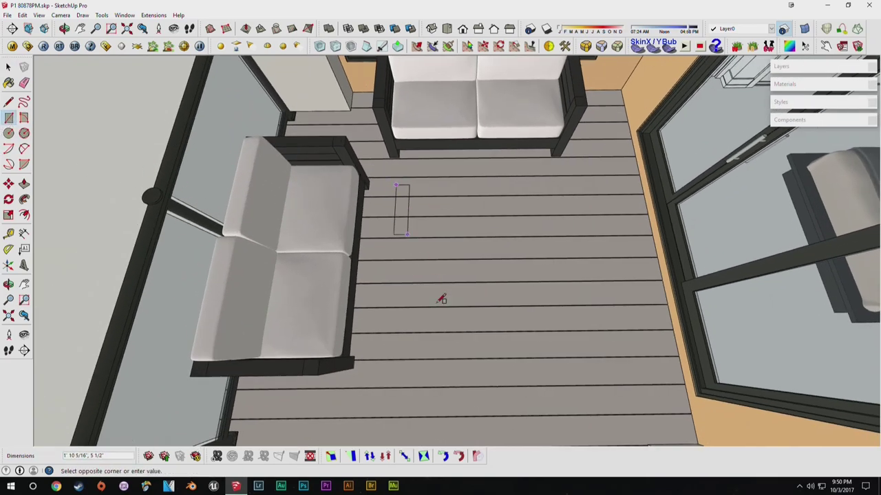
left_click(556, 348)
middle_click_drag(562, 346, 381, 210)
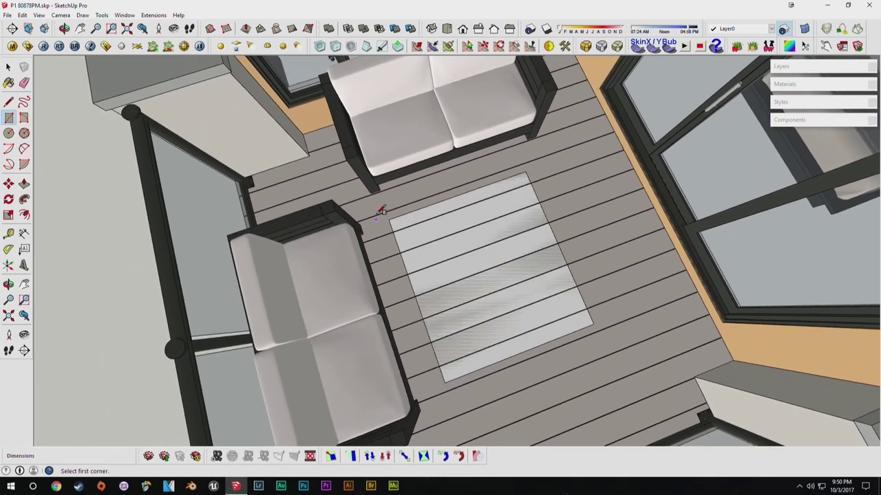
middle_click_drag(541, 195, 426, 309)
middle_click_drag(484, 297, 461, 266)
Move the rectangle's edge nearest the back loveseat slightly inward.
key("space")
scroll(436, 230, "up", 5)
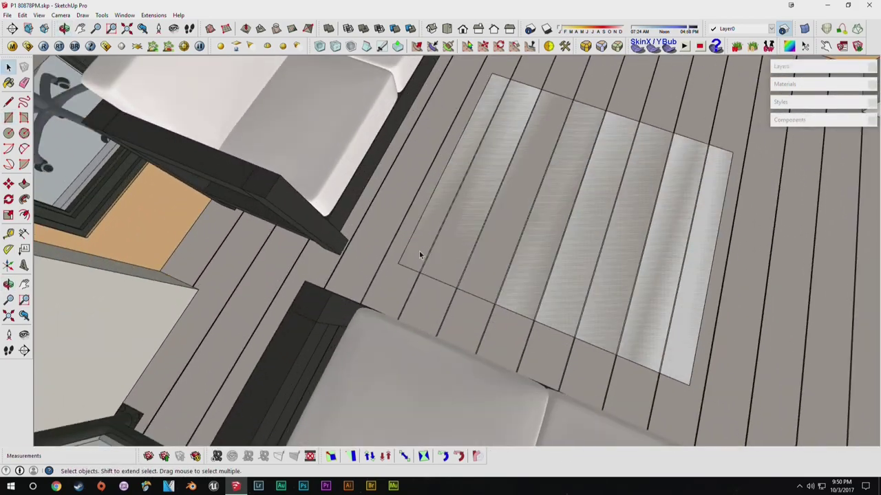
left_click(409, 238)
key("m")
left_click(409, 238)
left_click(440, 247)
middle_click_drag(436, 246, 372, 234)
Place a guide 4'3" from one edge of the rectangle and align the opposite edge with it.
key("t")
left_click(480, 323)
type("4'3")
key("Return")
scroll(313, 253, "up", 8)
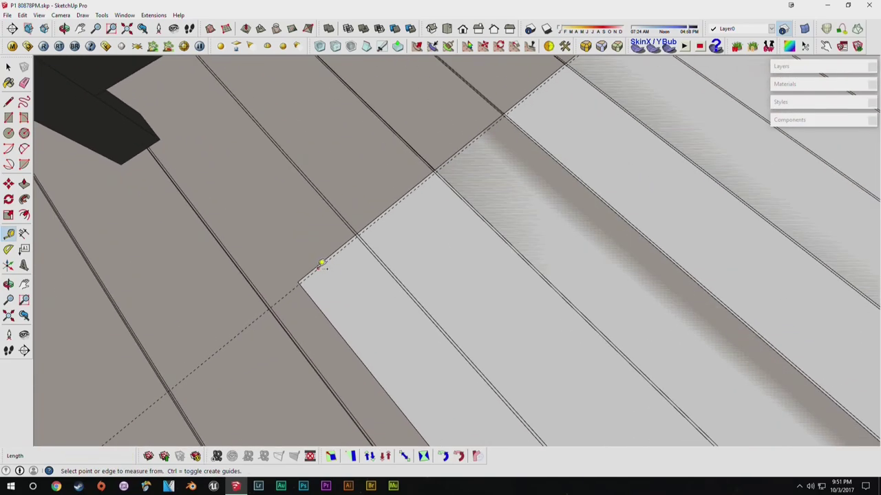
key("m")
scroll(316, 264, "down", 8)
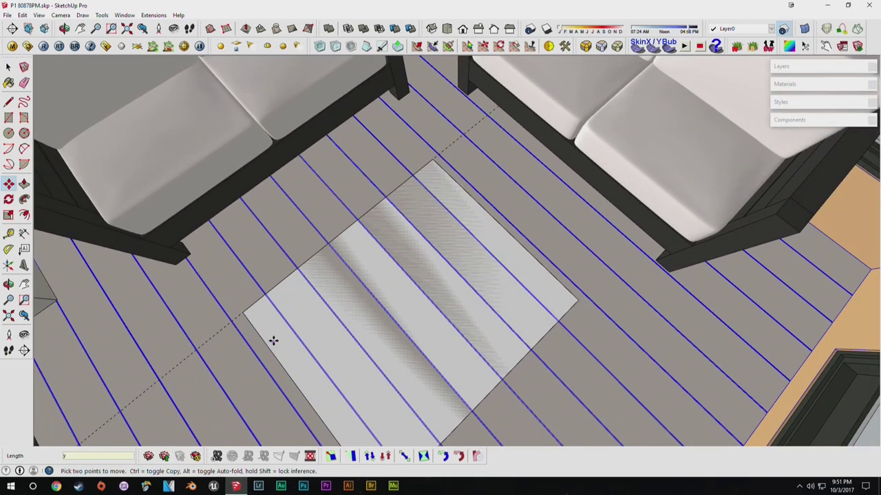
Pull a guide from one side of the rectangle toward the opposite side to set its other dimension.
key("t")
left_click(266, 344)
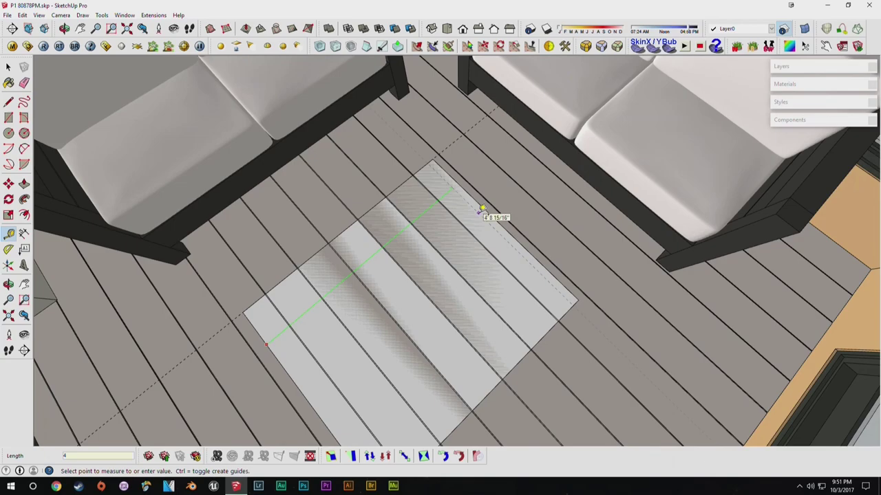
left_click(481, 209)
scroll(488, 216, "up", 6)
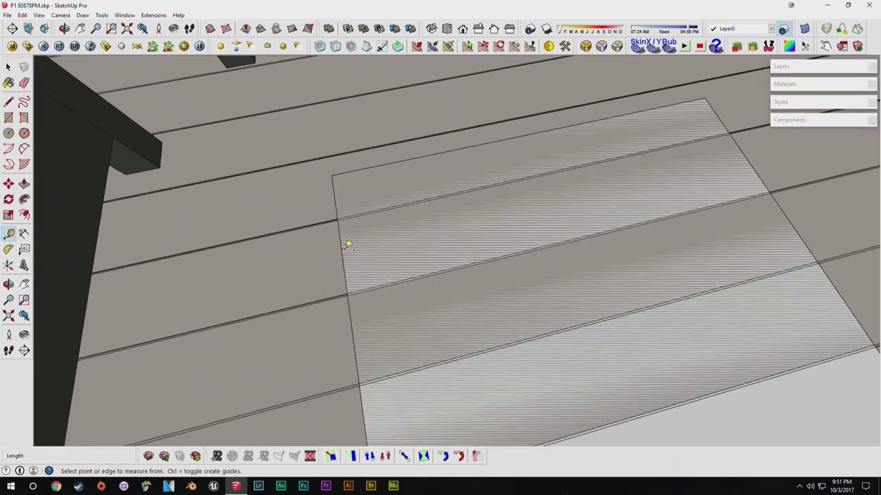
Offset a guide 4" inward from each of the rectangle's four sides.
left_click(342, 248)
type("4")
key("Return")
middle_click_drag(376, 241, 405, 237)
left_click(387, 170)
type("4")
key("Return")
middle_click_drag(719, 124, 578, 149, "shift")
left_click(582, 149)
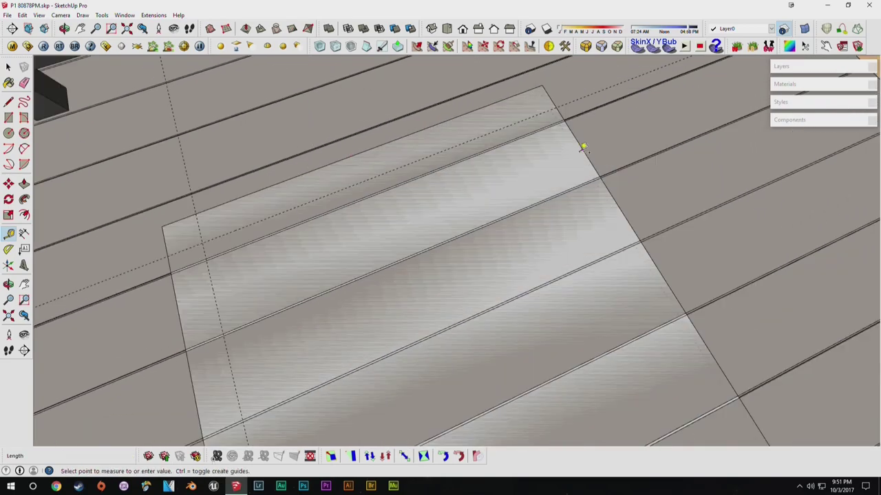
key("Return")
scroll(562, 158, "down", 3)
middle_click_drag(508, 280, 489, 180, "shift")
left_click(526, 362)
type("4")
key("Return")
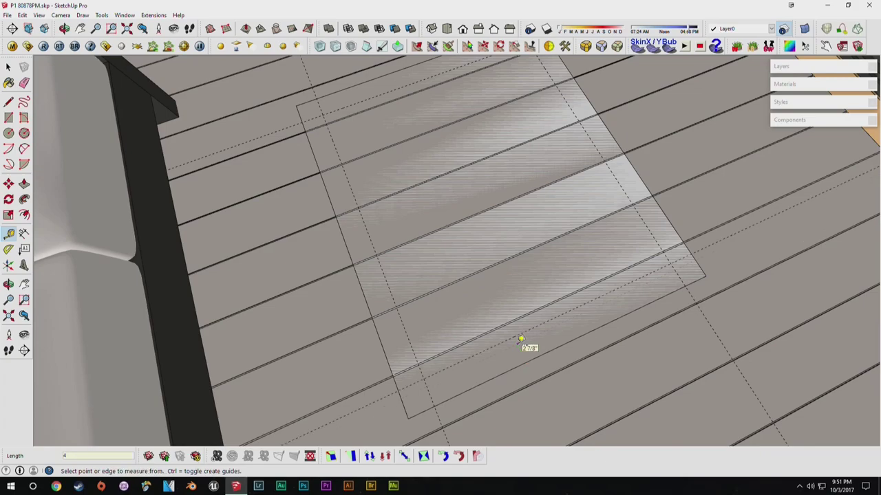
Draw a 4" square in each corner of the rectangle, bounded by its edges and the guides.
middle_click_drag(519, 342, 530, 324)
key("r")
left_click(408, 398)
left_click(424, 356)
left_click(707, 250)
left_click(671, 239)
scroll(678, 236, "down", 5)
Extrude the corner square nearest the two loveseats upward 2' to form the first table leg.
key("p")
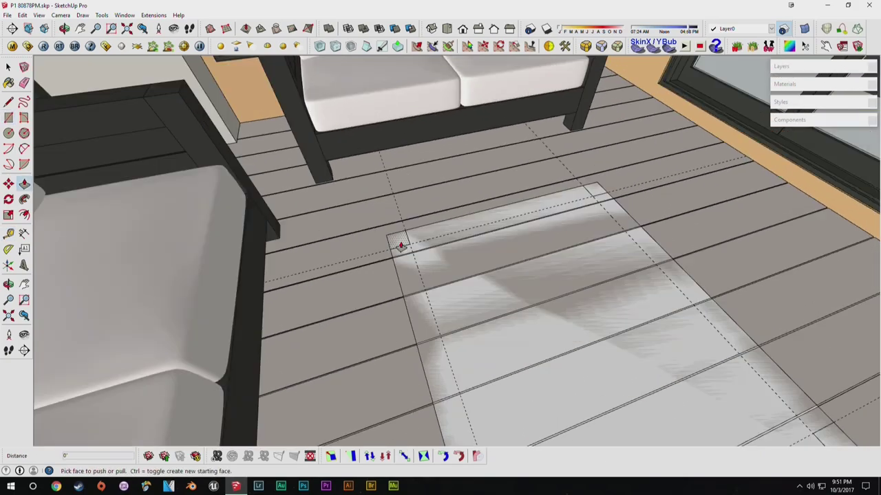
left_click(399, 244)
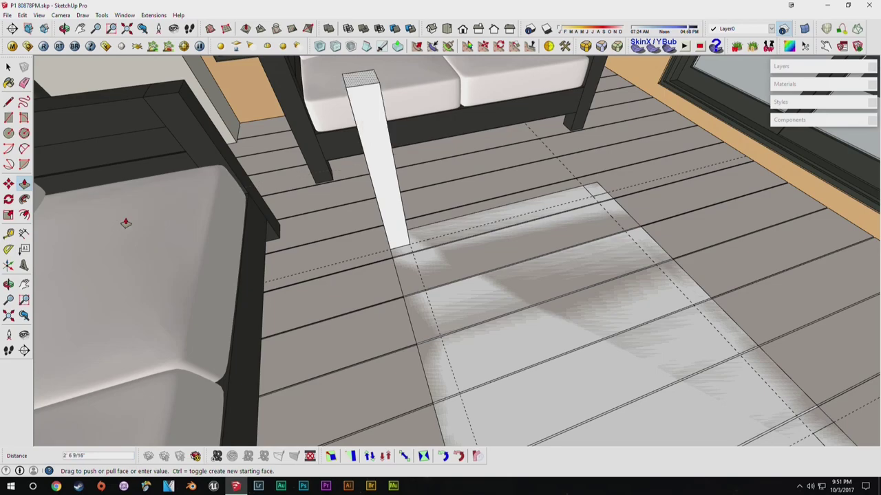
type("2'")
key("Return")
middle_click_drag(329, 159, 392, 241)
middle_click_drag(509, 252, 467, 270)
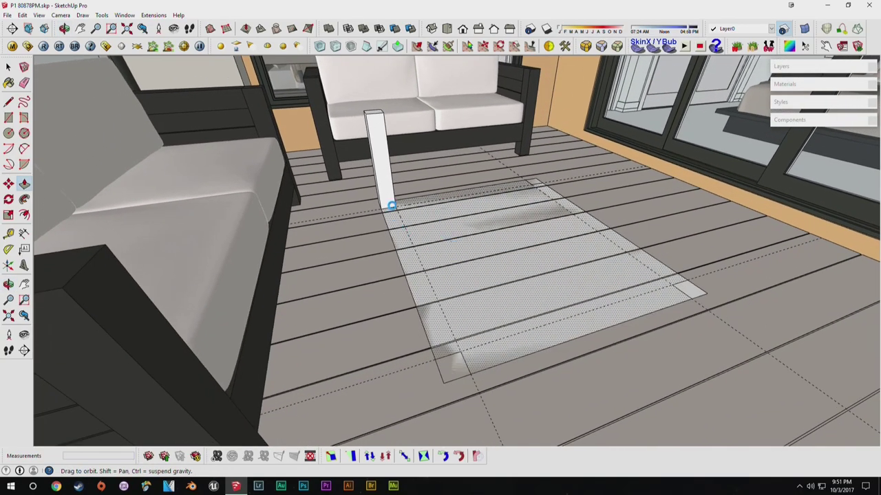
middle_click_drag(391, 206, 330, 191)
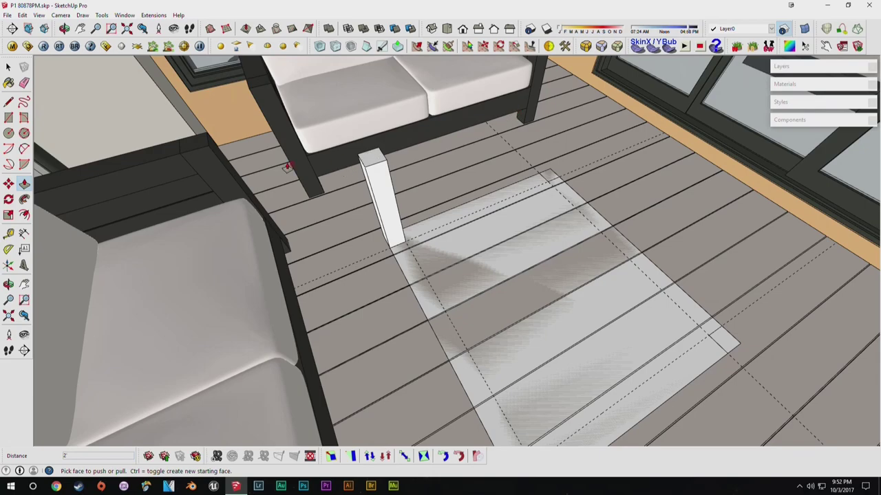
Extrude the other three corner squares to the same height as the first table leg.
scroll(382, 220, "down", 4)
scroll(463, 293, "up", 3)
left_click(460, 362)
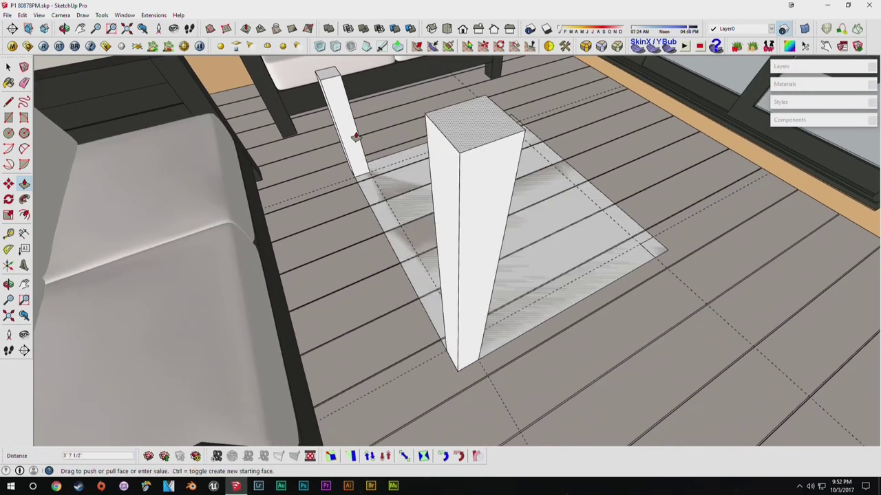
left_click(321, 84)
middle_click_drag(654, 284, 545, 272)
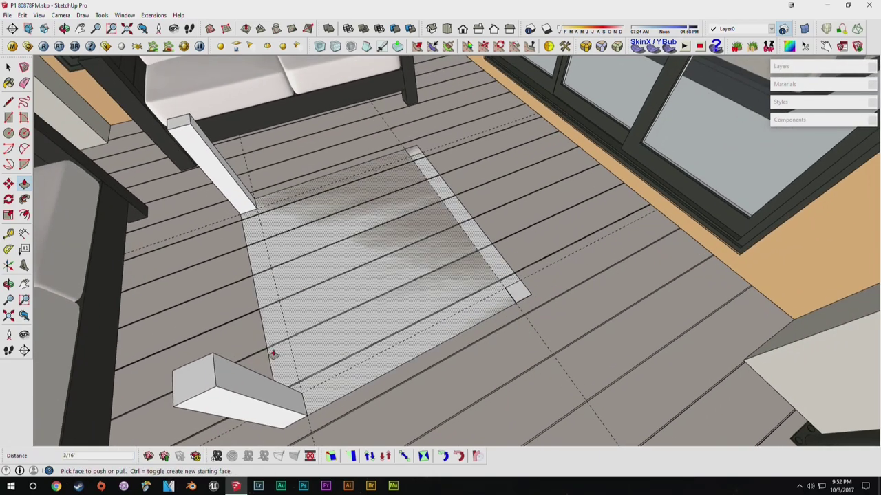
left_click(517, 292)
left_click(287, 321)
Extrude the face between the four legs upward about 5 1/2", and extrude a second layer about 6 13/16" above it.
middle_click_drag(287, 321, 389, 193)
left_click(368, 187)
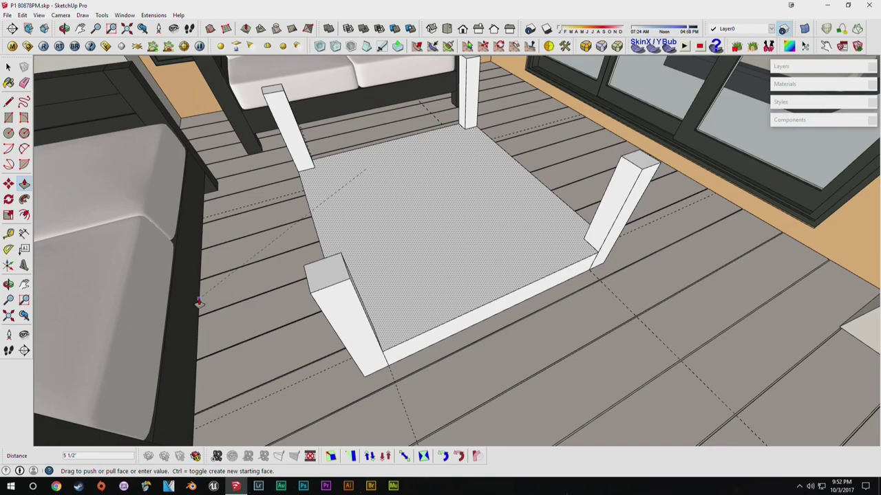
left_click(198, 303)
left_click(352, 236)
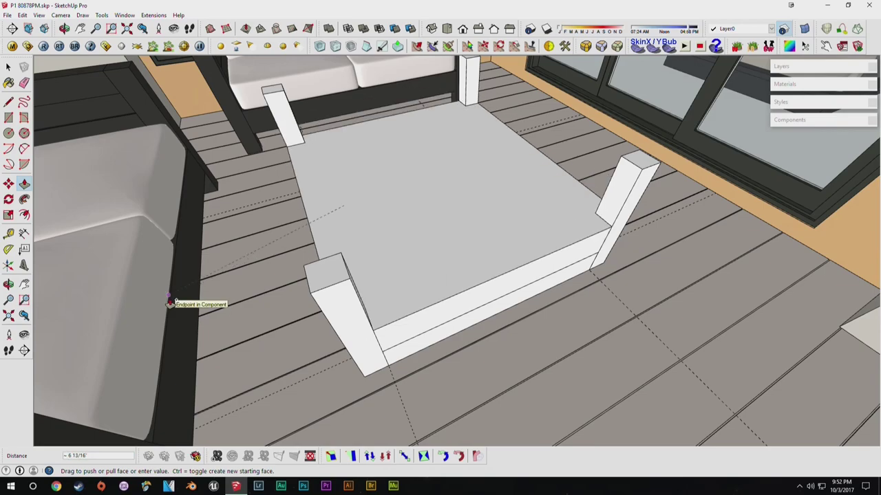
left_click(171, 299)
Turn the whole table geometry into a component named Outdoor Table.
middle_click_drag(408, 260, 422, 211)
key("space")
scroll(475, 275, "up", 4)
middle_click_drag(475, 275, 454, 326)
key("p")
key("Return")
key("g")
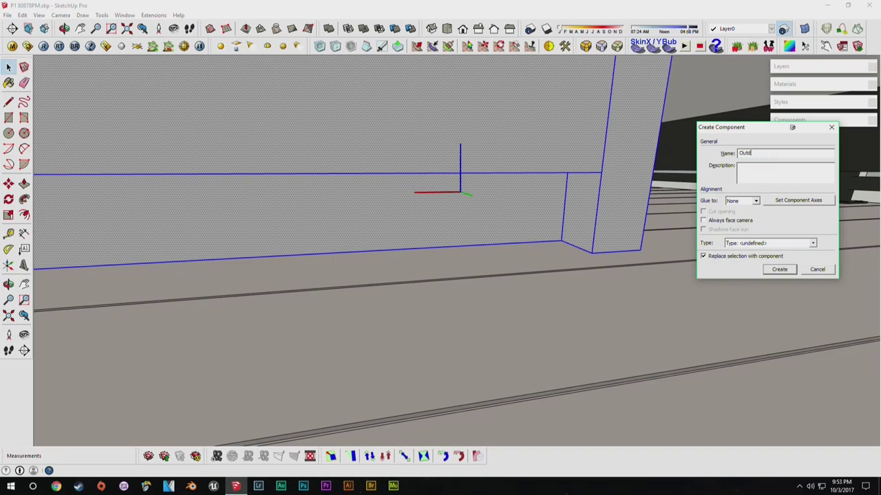
type("Outdoor Table")
key("Return")
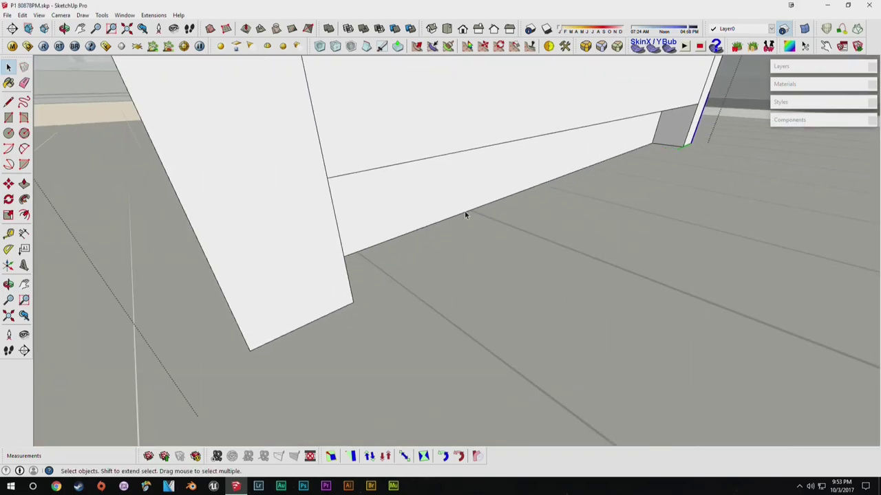
Erase the table's floor-level edges between the legs to open the space beneath the shelf.
key("e")
left_click_drag(463, 213, 485, 201)
mouse_move(647, 137)
middle_mouse_down()
mouse_move(621, 167)
mouse_move(147, 153)
mouse_move(109, 212)
middle_mouse_up()
left_click(192, 169)
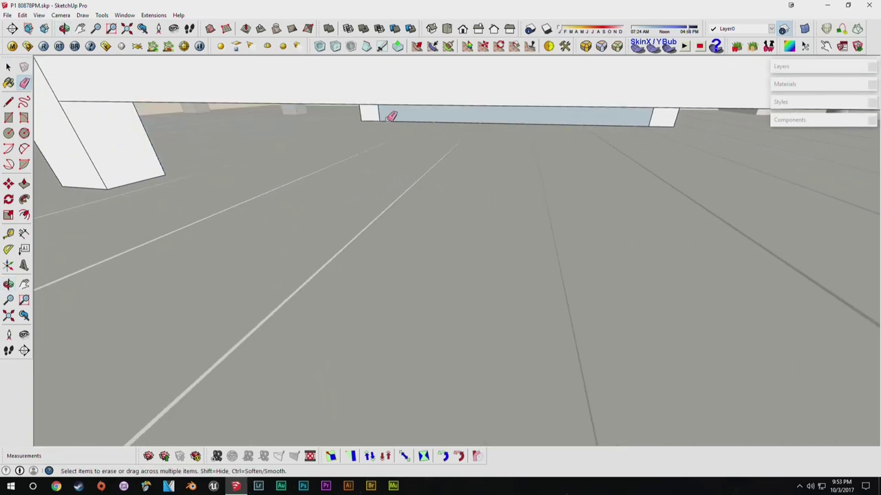
left_click(394, 123)
mouse_move(452, 138)
middle_mouse_down()
mouse_move(466, 216)
mouse_move(219, 201)
mouse_move(173, 213)
mouse_move(539, 181)
mouse_move(472, 181)
middle_mouse_up()
Place guides inward from the outer edges of the shelf's underside, at both ends of the table.
key("t")
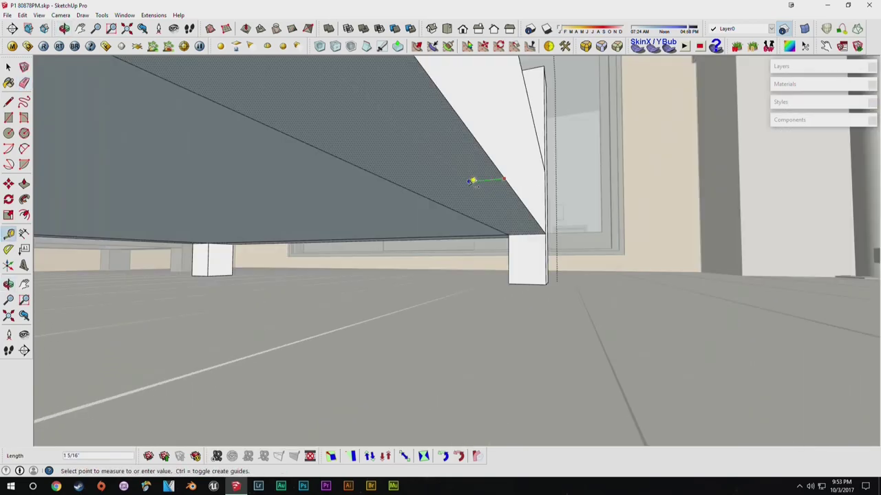
key("space")
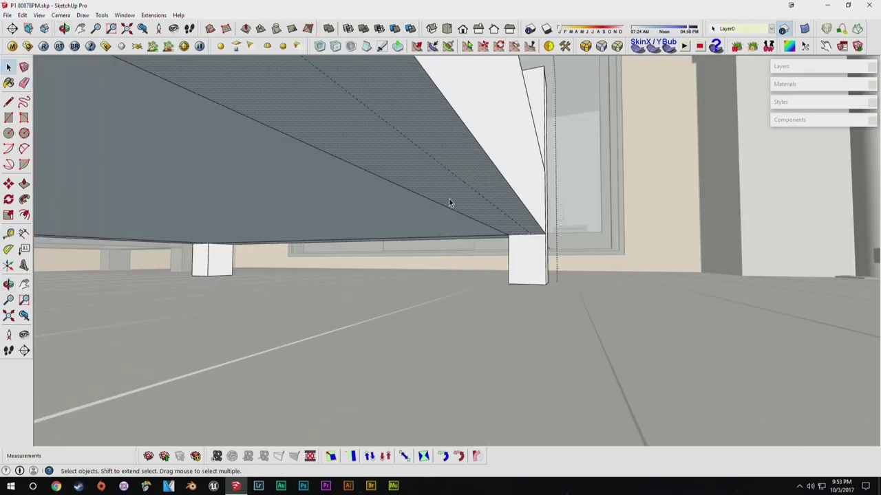
mouse_move(452, 195)
middle_mouse_down()
mouse_move(69, 212)
mouse_move(154, 219)
middle_mouse_up()
mouse_move(232, 227)
middle_mouse_down()
mouse_move(148, 191)
mouse_move(457, 286)
mouse_move(367, 295)
mouse_move(328, 338)
mouse_move(393, 309)
middle_mouse_up()
key("t")
left_click(389, 313)
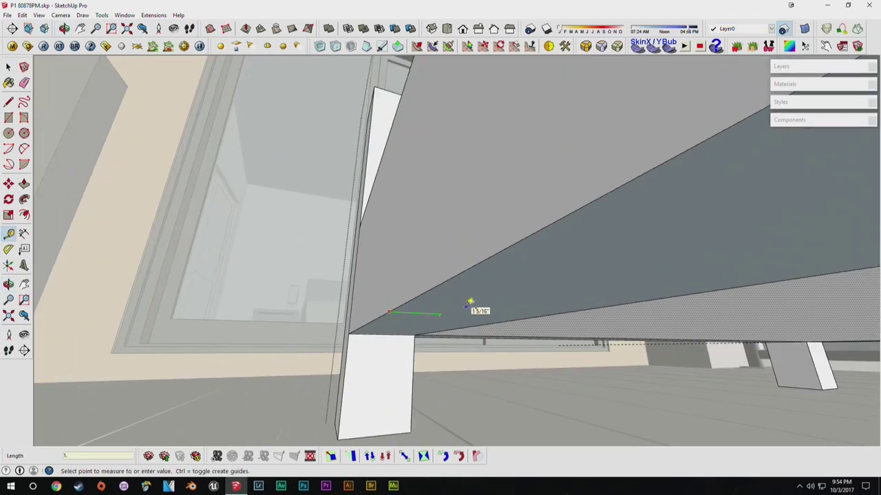
key("space")
Outline the inner area of the shelf's underside and push it upward, leaving a narrow rim between the legs.
key("l")
middle_click_drag(450, 319, 309, 252)
key("p")
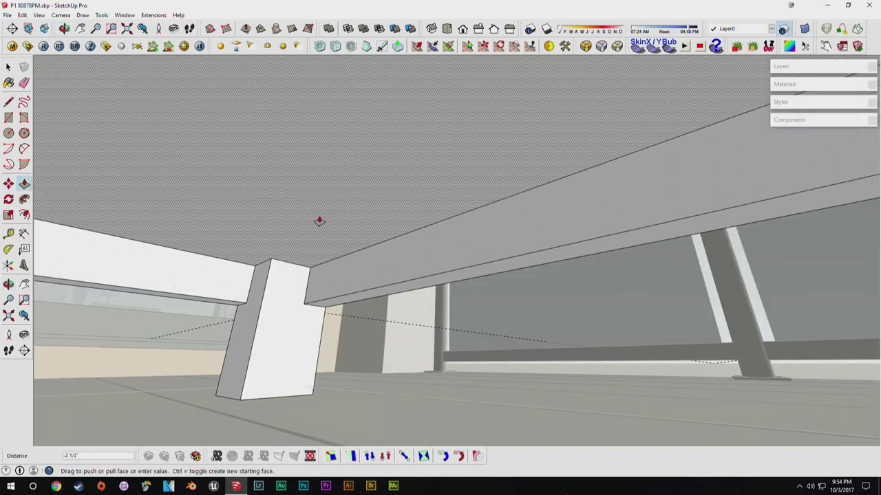
middle_click_drag(321, 223, 527, 264)
key("space")
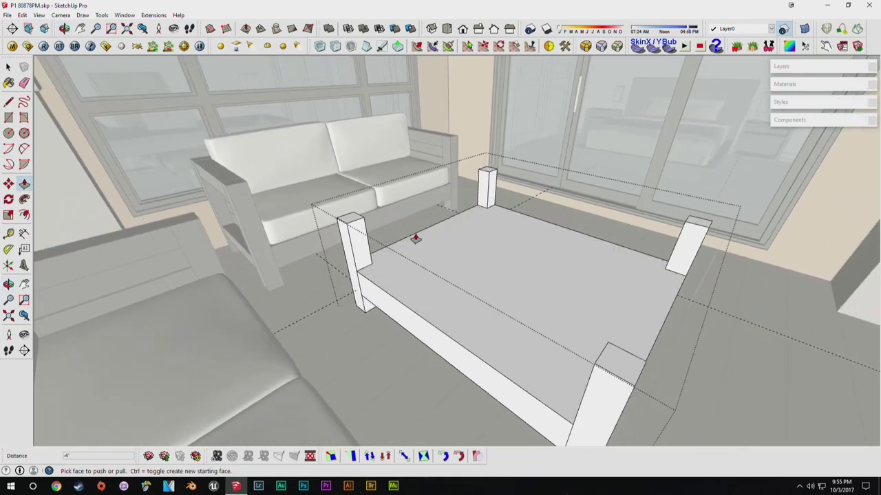
Place a height guide below a leg's top edge and a vertical guide 1.5" in on its inner face.
scroll(412, 247, "up", 3)
scroll(302, 199, "up", 1)
key("t")
left_click(297, 158)
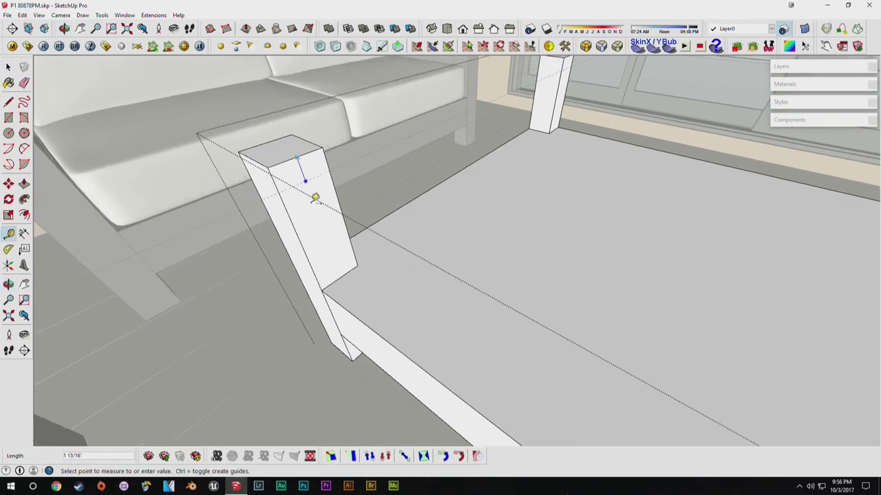
middle_click_drag(351, 199, 584, 170)
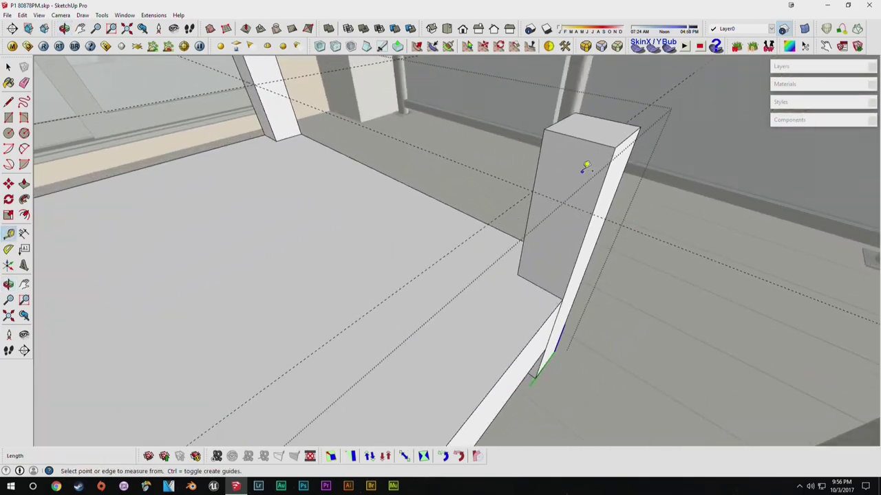
scroll(550, 217, "up", 3)
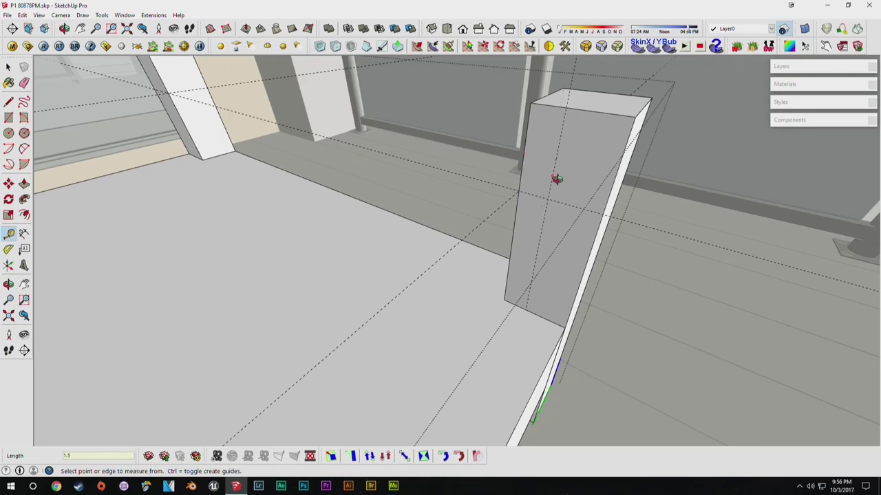
Draw a rectangle between the guides at the top of the leg's inner face and extrude it to the opposite leg as a rail.
middle_click_drag(558, 172, 538, 108)
key("r")
left_click(529, 99)
left_click(541, 196)
middle_click_drag(542, 196, 619, 163)
key("p")
left_click(468, 196)
left_click(48, 337)
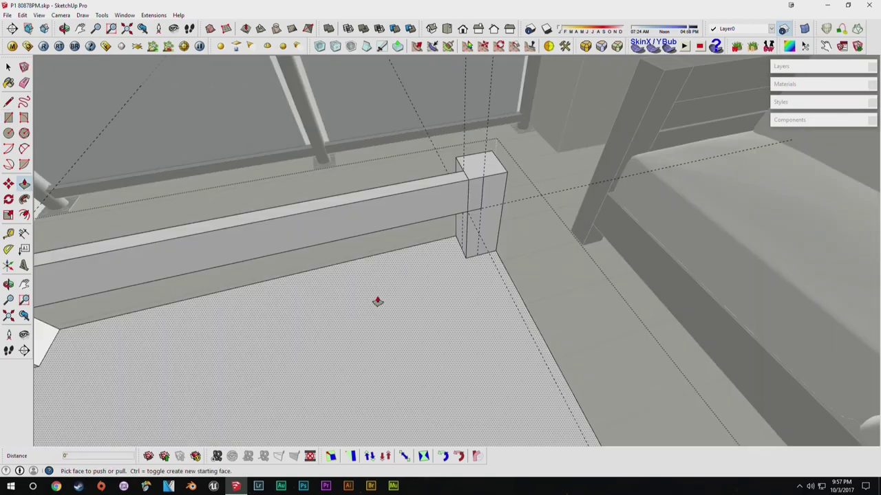
Build the remaining upper rails between the table legs with the same guides and extrusions, and leave the component.
middle_click_drag(388, 306, 521, 260)
left_click(483, 193)
left_click(654, 209)
scroll(609, 179, "up", 4)
key("space")
key("t")
left_click(581, 172)
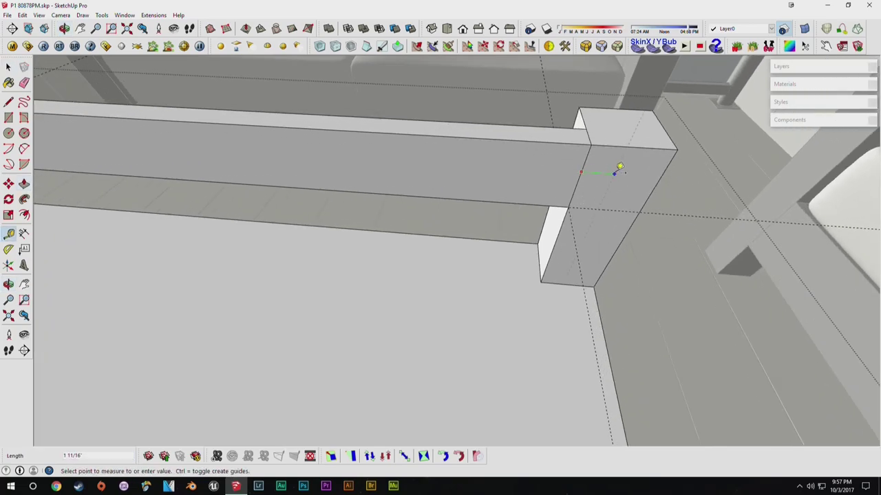
key("space")
key("p")
key("space")
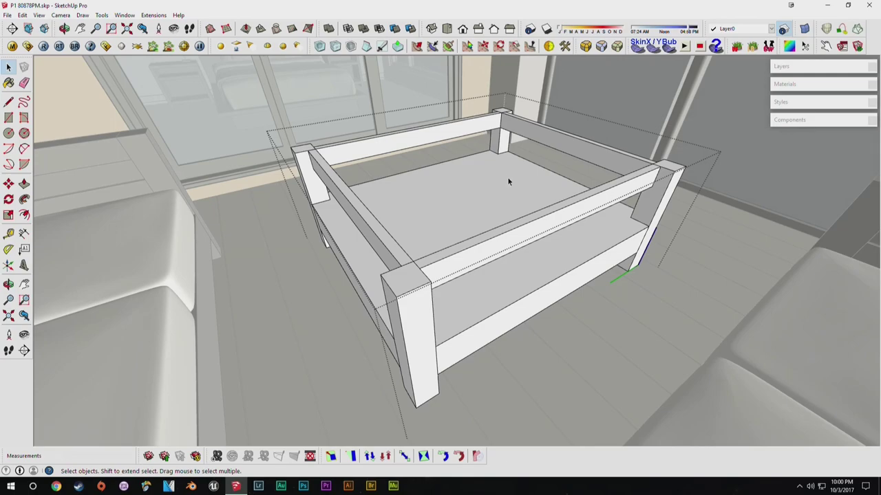
left_click(633, 322)
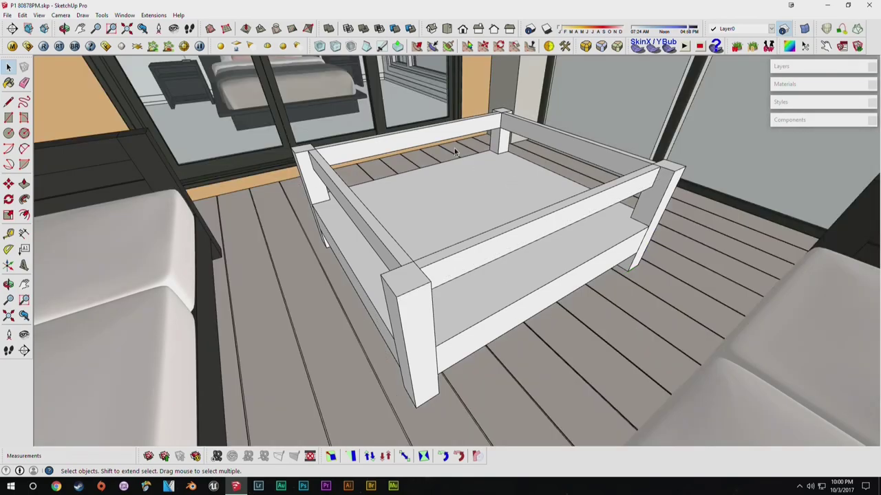
Draw a 4' 3" by 4' 10" rectangle across the tops of the four legs.
key("r")
middle_click_drag(323, 143, 321, 195)
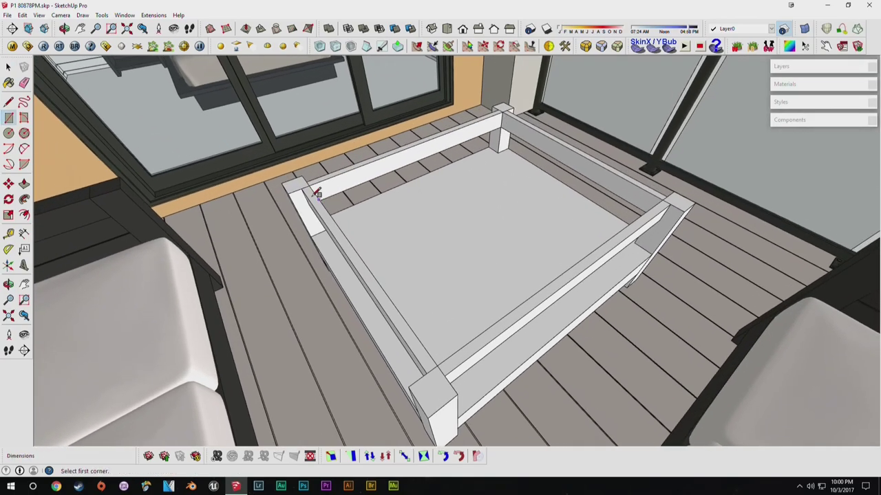
left_click(282, 183)
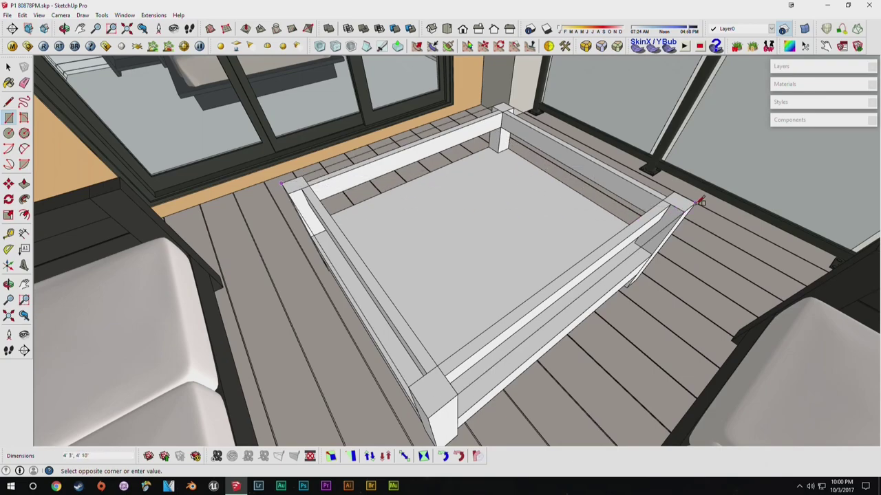
left_click(697, 204)
key("space")
Extrude the rectangle upward into a thin slab to form the tabletop.
middle_click_drag(699, 201, 386, 272)
scroll(377, 257, "up", 2)
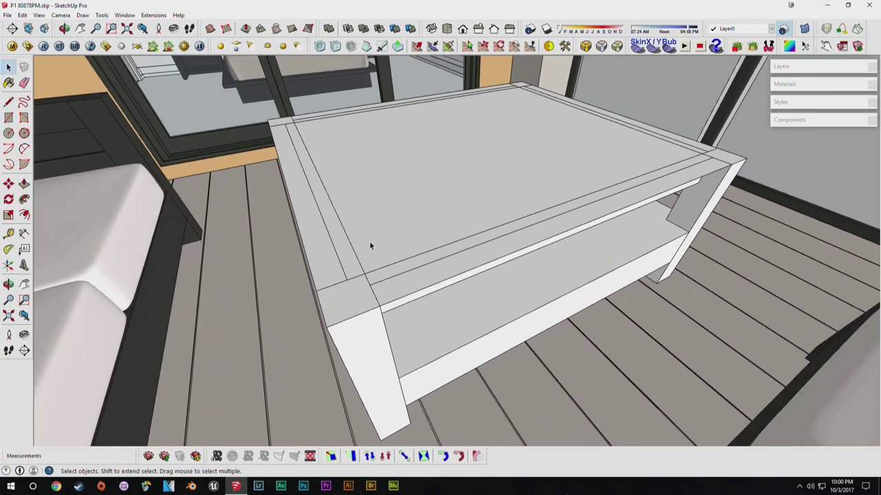
key("p")
left_click(370, 242)
left_click(368, 228)
key("space")
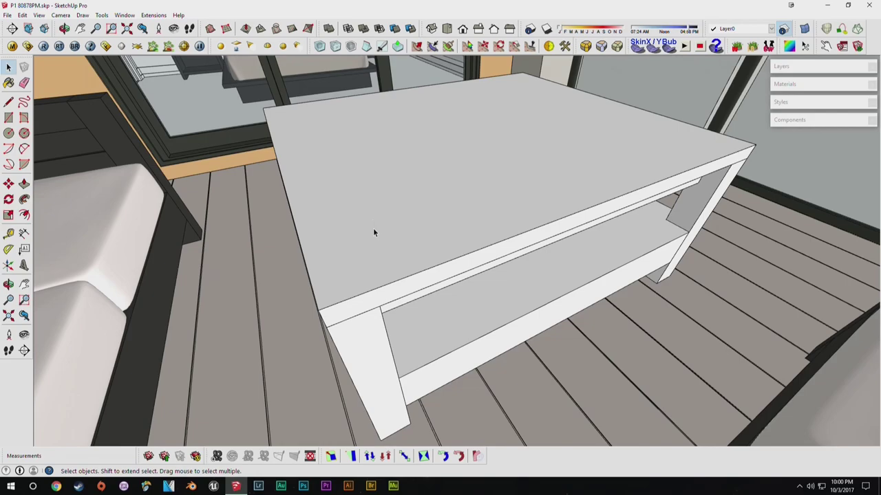
Move the tabletop into the Outdoor Table component by cutting it and pasting it onto the legs, aligned at a leg corner.
middle_click_drag(348, 258, 411, 213)
left_click(413, 207)
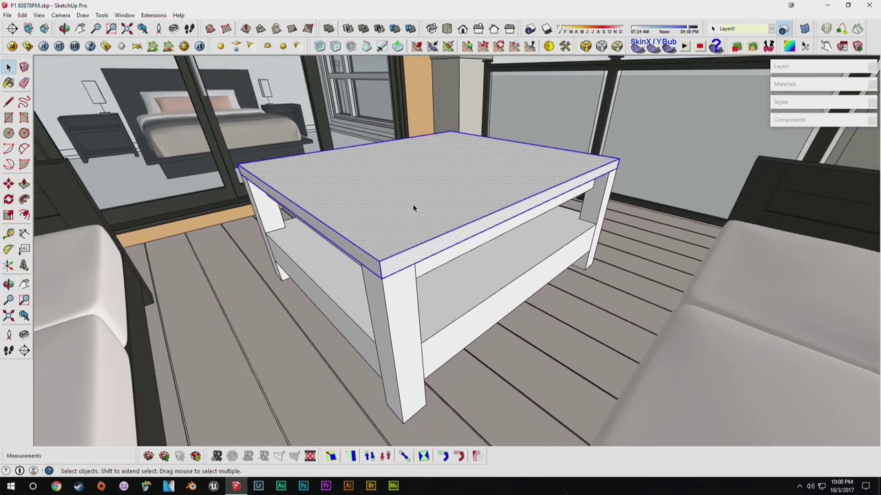
key("ctrl+x")
double_click(393, 270)
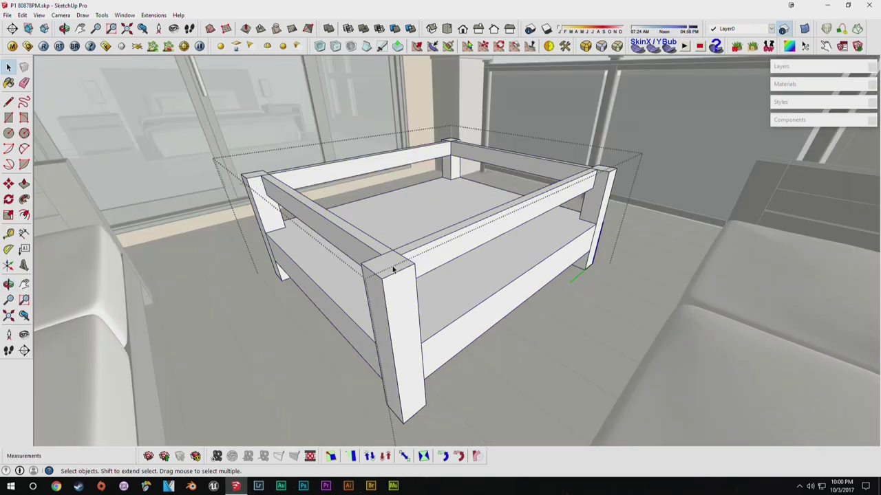
key("ctrl+v")
middle_click_drag(585, 174, 557, 216)
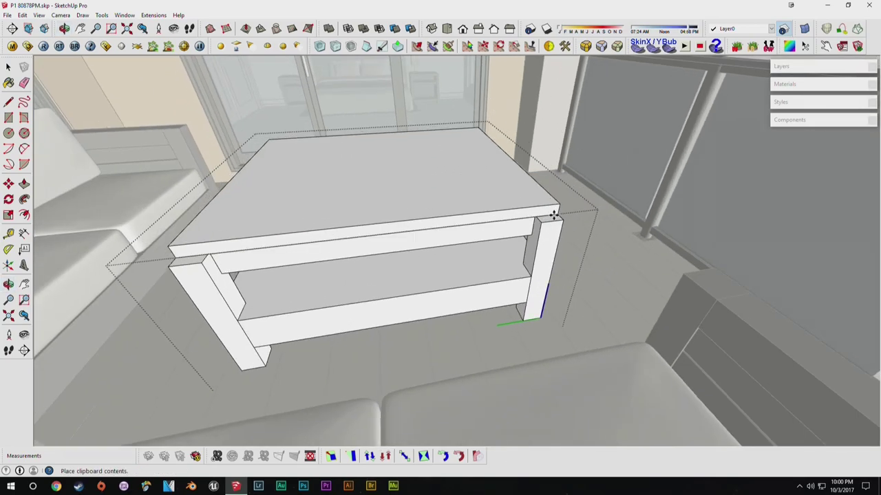
left_click(559, 220)
middle_click_drag(344, 301, 424, 328)
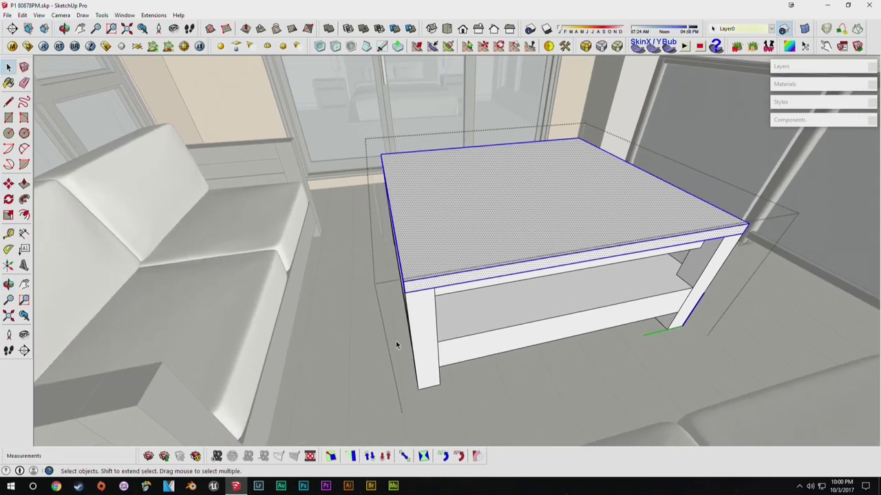
key("Escape")
Place a vertical guide at the midpoint of the upper rail's inner face on the bedroom side of the table.
middle_click_drag(471, 245, 544, 256)
scroll(674, 220, "up", 5)
middle_click_drag(468, 248, 319, 234)
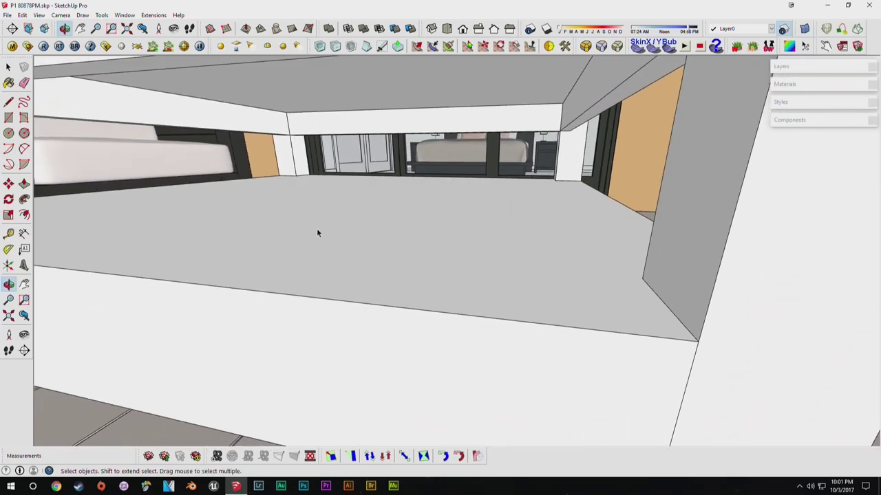
double_click(334, 116)
key("t")
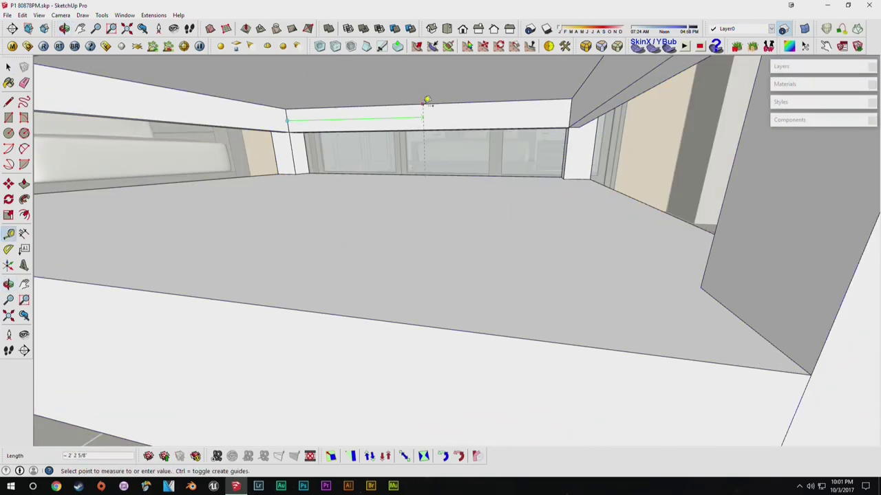
key("Escape")
scroll(421, 103, "up", 3)
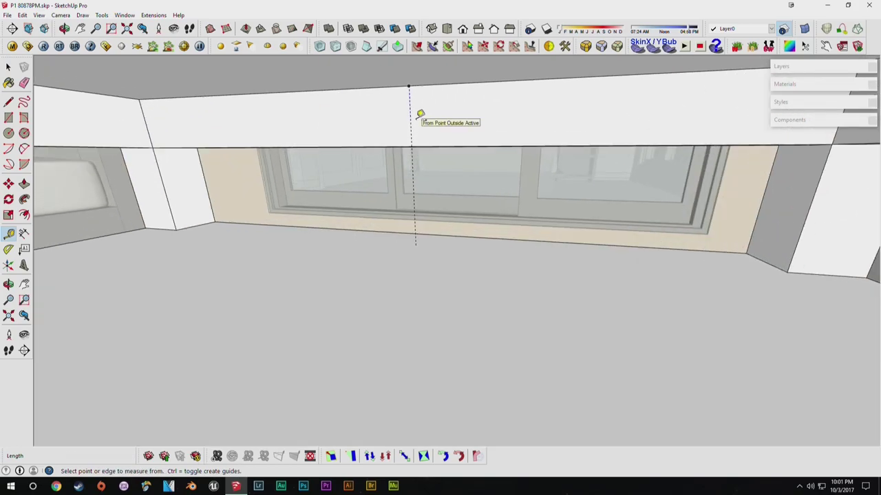
key("Escape")
Add guides on both sides of the centre guide and draw a 1 1/2" by about 3 3/4" rectangle between them.
middle_click_drag(415, 110, 372, 165)
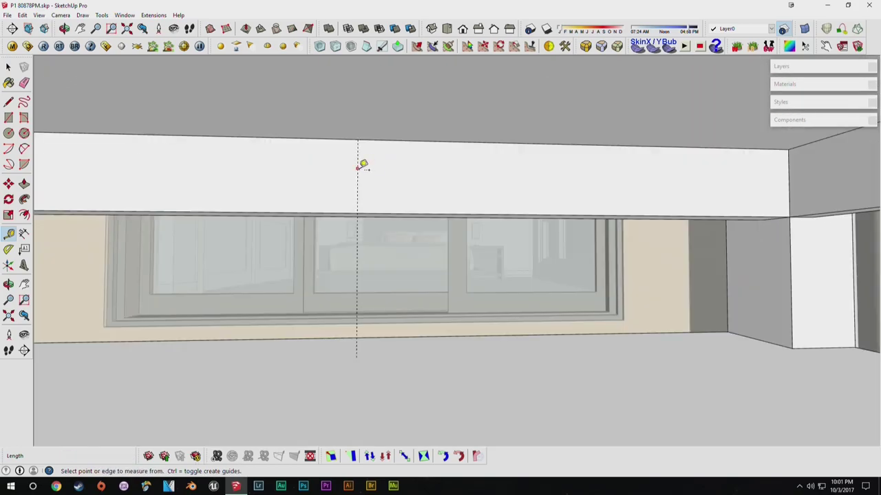
left_click(357, 168)
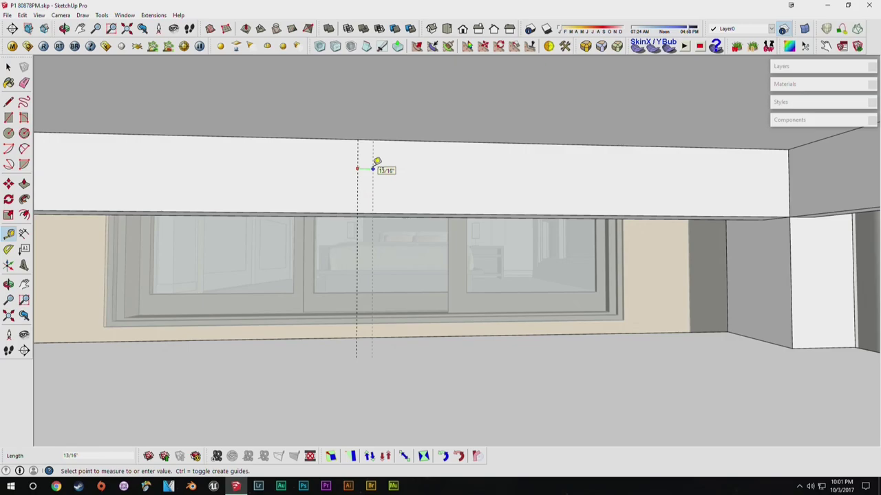
key("r")
left_click(344, 142)
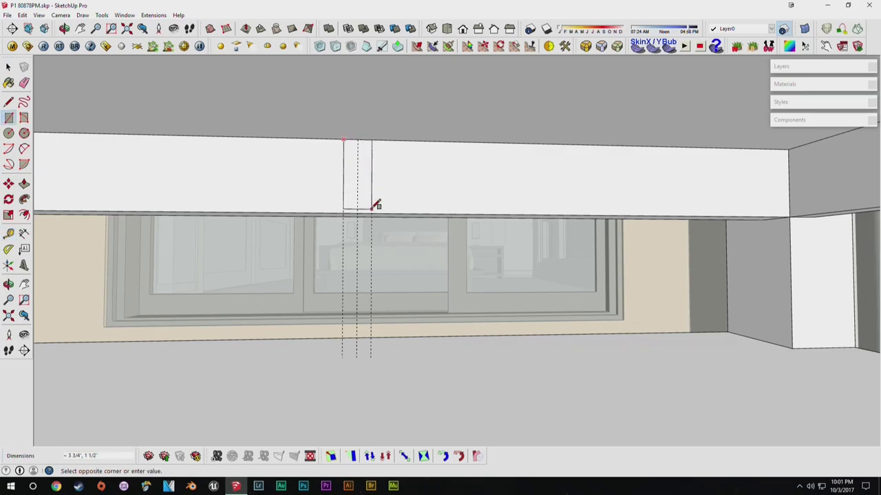
key("space")
Extrude the centred rectangle across to the opposite rail as a support beneath the tabletop.
middle_click_drag(359, 180, 585, 176)
key("p")
left_click(386, 187)
middle_click_drag(668, 167, 468, 166)
middle_click_drag(558, 192, 597, 285)
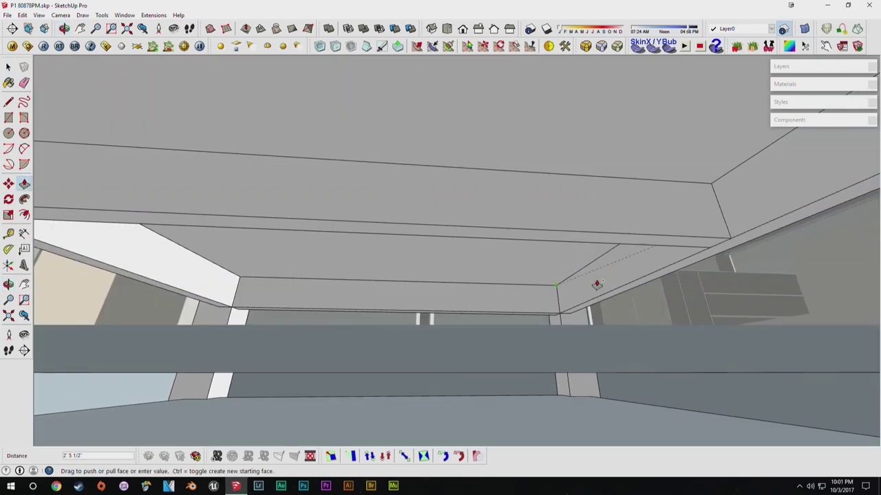
middle_click_drag(703, 256, 426, 309)
scroll(477, 357, "down", 3)
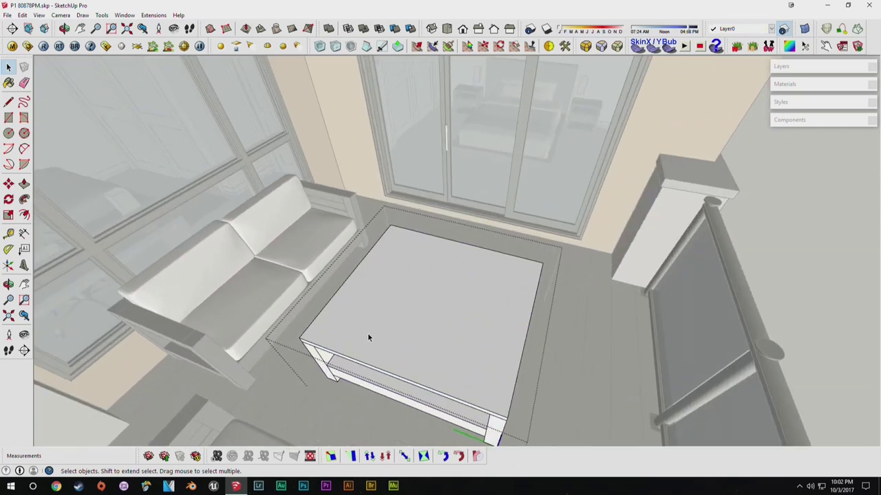
Offset the tabletop's outline inward to create a border around its surface.
scroll(368, 337, "up", 2)
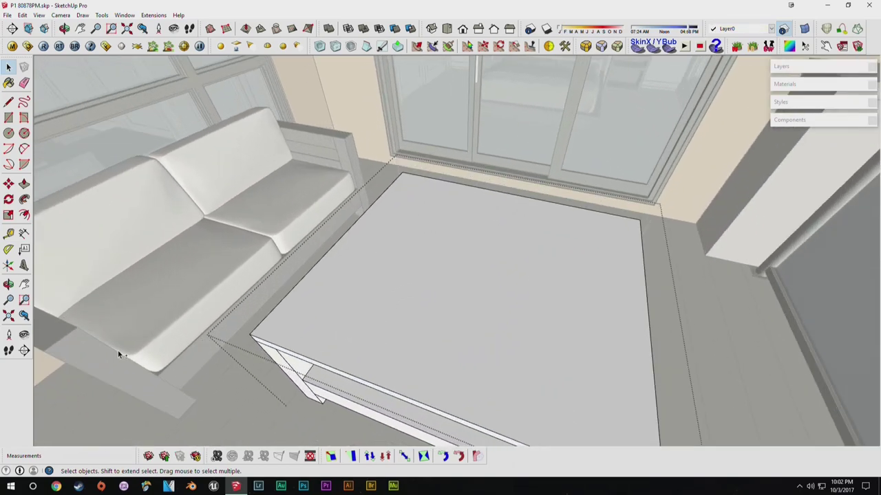
middle_click_drag(118, 349, 268, 286)
middle_click_drag(585, 223, 499, 264)
middle_click_drag(559, 261, 397, 317)
left_click(25, 214)
left_click(348, 285)
key("Return")
key("space")
left_click(402, 293)
Measure the board spacing on the loveseat's slatted side panel as a reference for the tabletop planks.
middle_click_drag(402, 292, 385, 264)
middle_click_drag(409, 230, 404, 264)
scroll(404, 264, "up", 5)
key("t")
left_click(409, 291)
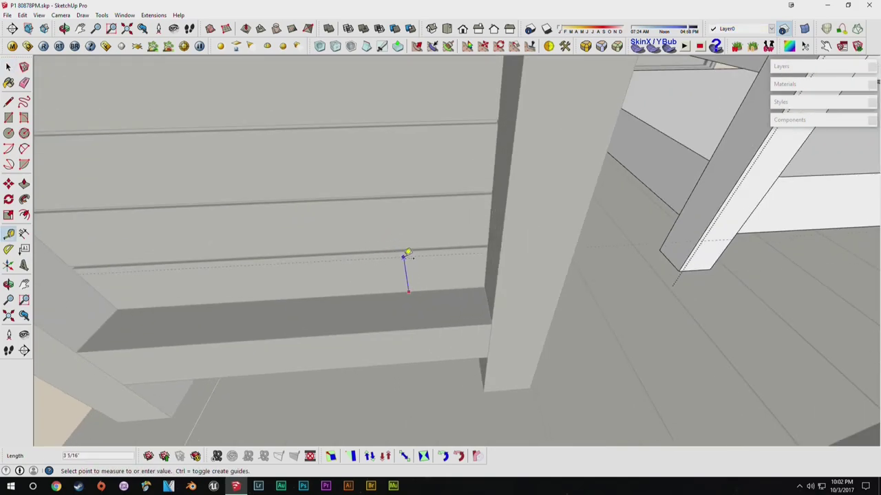
key("space")
Place parallel guides at plank spacing across the tabletop, starting from the inner border edge on the loveseat side.
scroll(763, 132, "down", 4)
middle_click_drag(763, 131, 352, 246)
key("t")
left_click(350, 244)
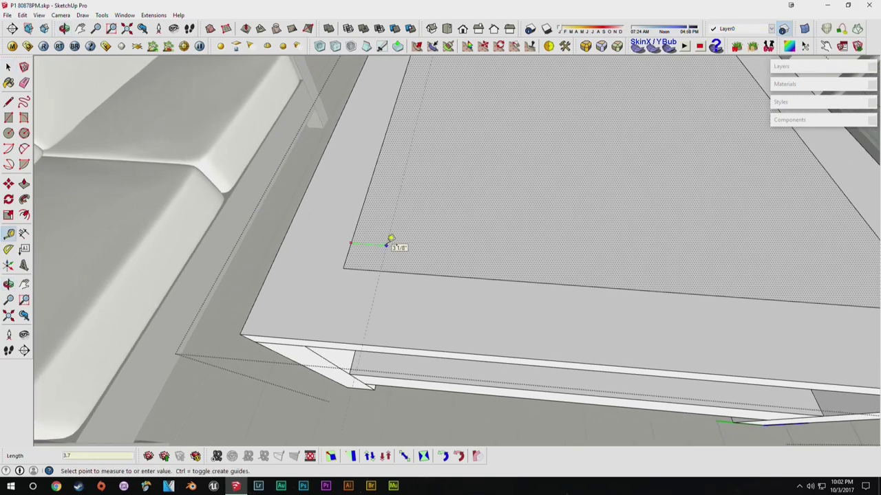
left_click(392, 254)
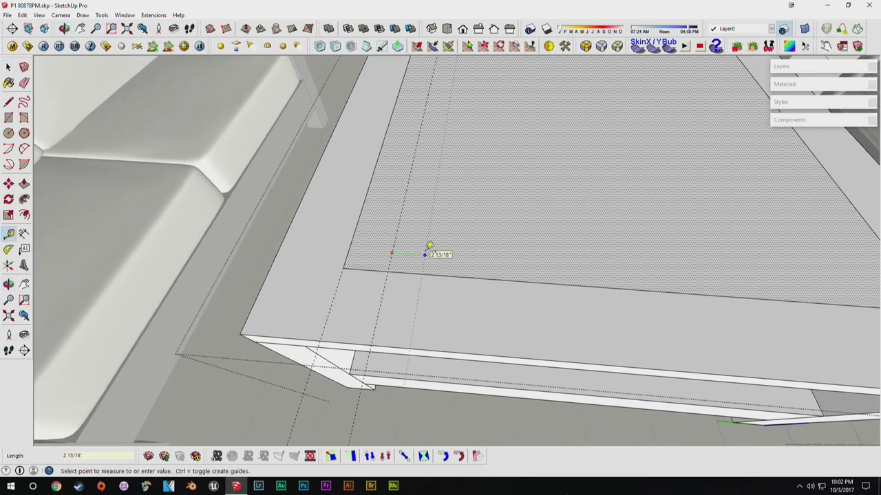
key("space")
Select all the plank guides and scale them across the tabletop to fit evenly within the inner border.
middle_click_drag(610, 399, 400, 245)
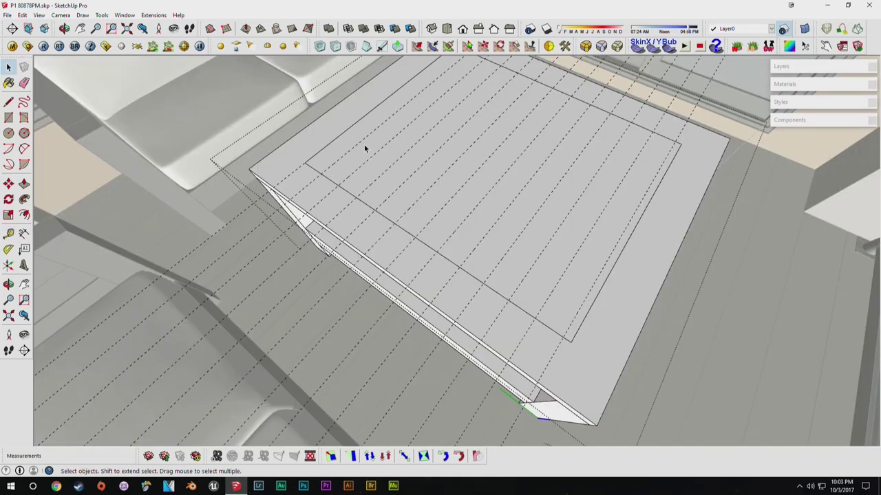
scroll(555, 290, "down", 3)
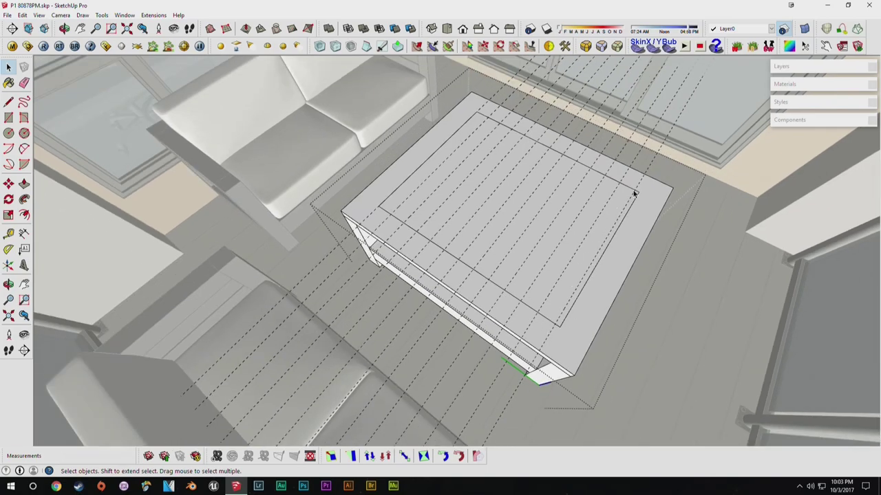
scroll(537, 324, "down", 3)
middle_click_drag(537, 325, 295, 343)
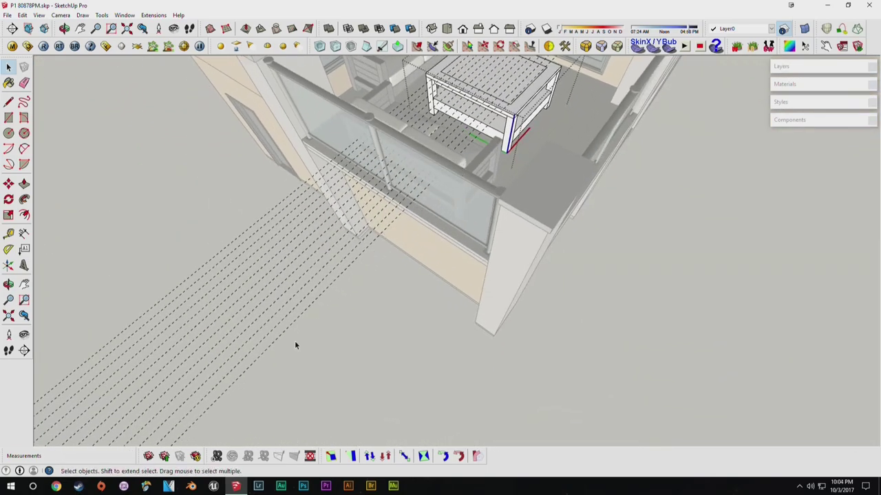
left_click(226, 246, "shift")
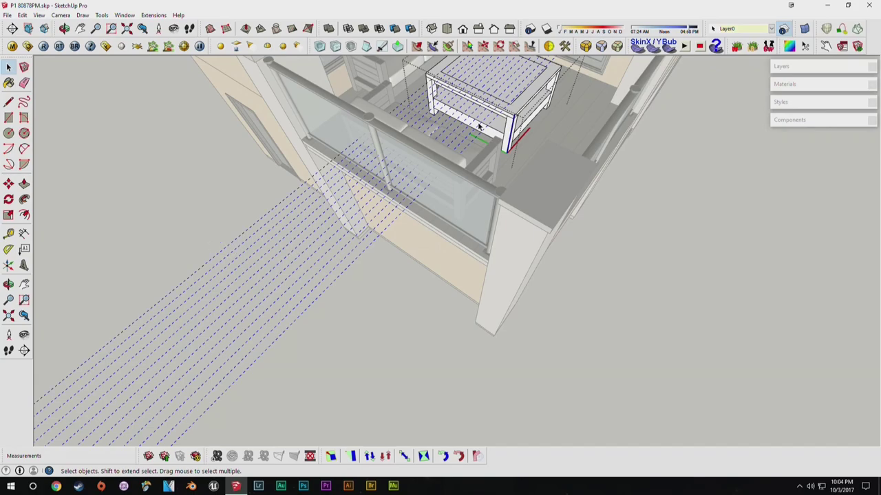
middle_click_drag(455, 133, 439, 225)
scroll(437, 222, "up", 4)
key("s")
scroll(425, 252, "up", 3)
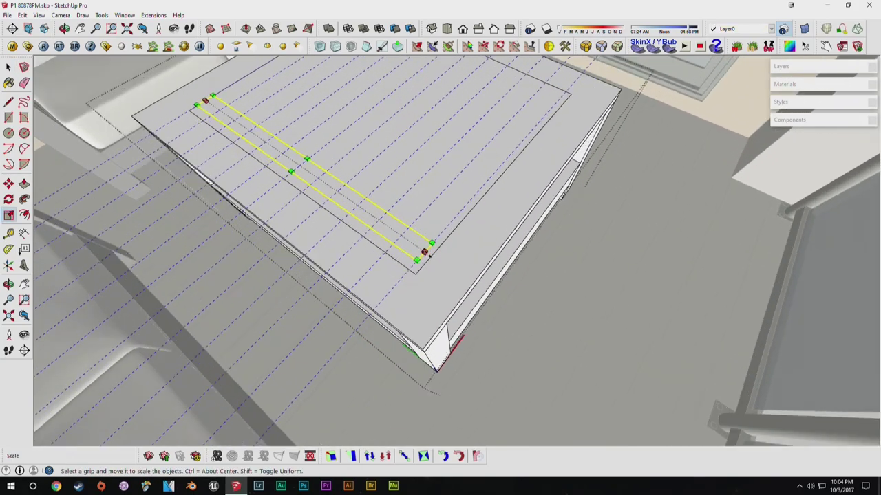
left_click_drag(423, 251, 432, 257)
scroll(432, 257, "down", 7)
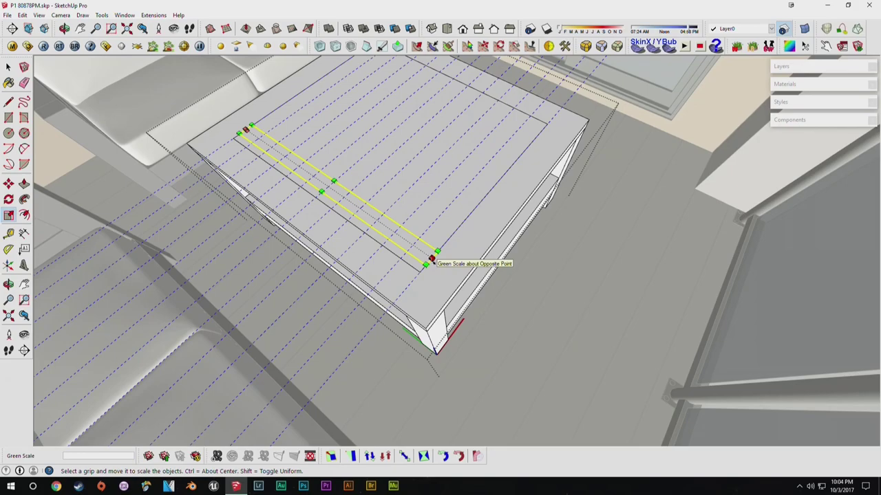
middle_click_drag(430, 260, 454, 207)
Add groove-width guides beside the border edge and around the first plank guide, and draw a short groove rectangle at each.
key("space")
left_click(234, 316)
scroll(406, 179, "up", 8)
middle_click_drag(406, 179, 461, 273)
key("t")
left_click(338, 289)
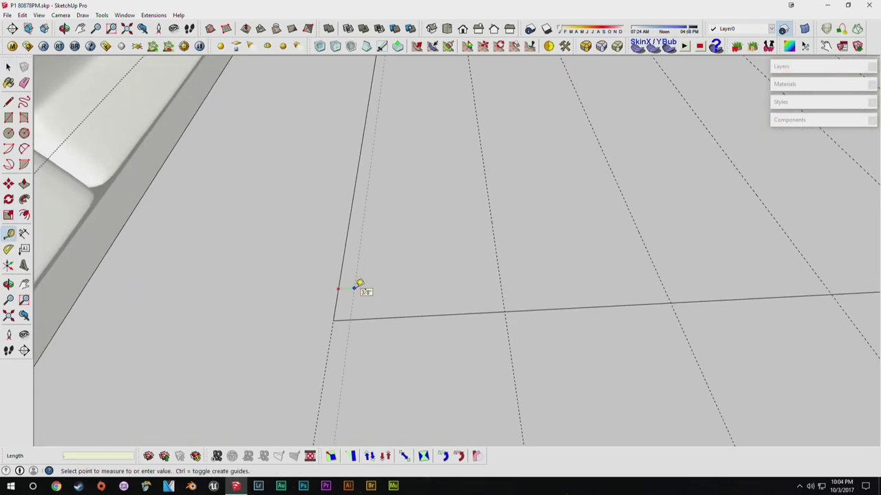
left_click(496, 249)
key("space")
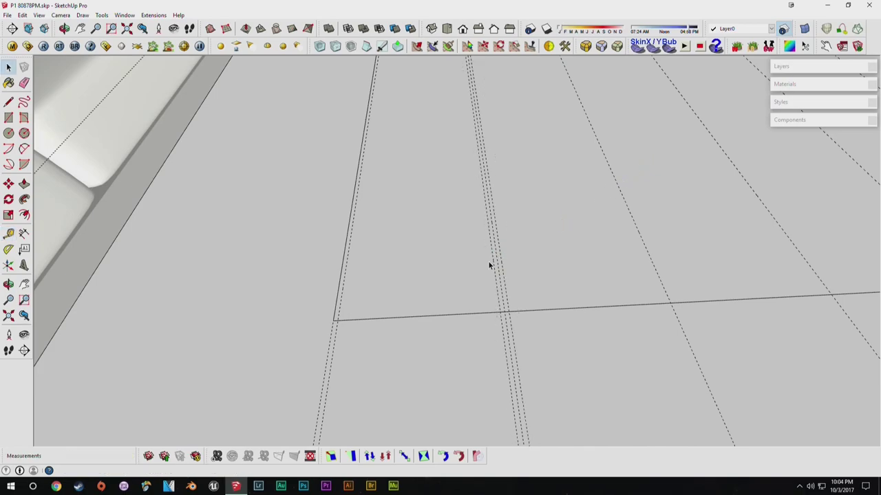
scroll(677, 245, "down", 3)
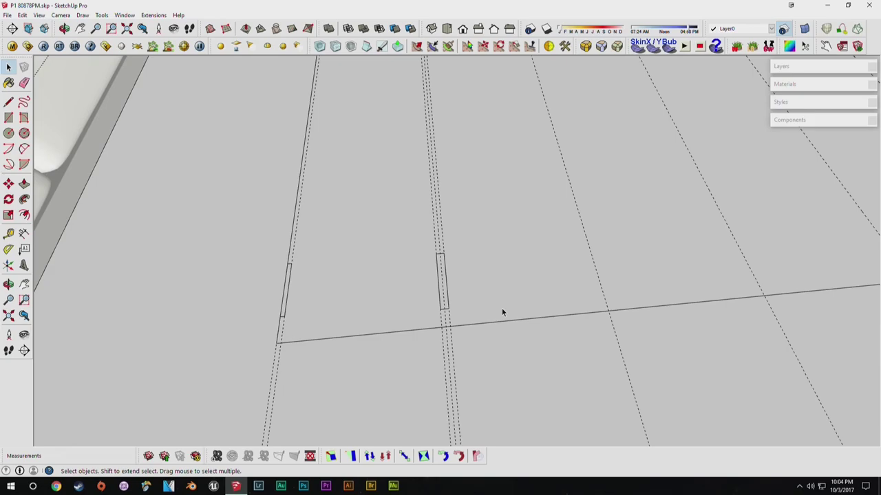
Copy the centred groove rectangle onto the next plank guide and repeat the copy 11 times across the tabletop.
double_click(447, 306)
scroll(446, 303, "up", 3)
key("m")
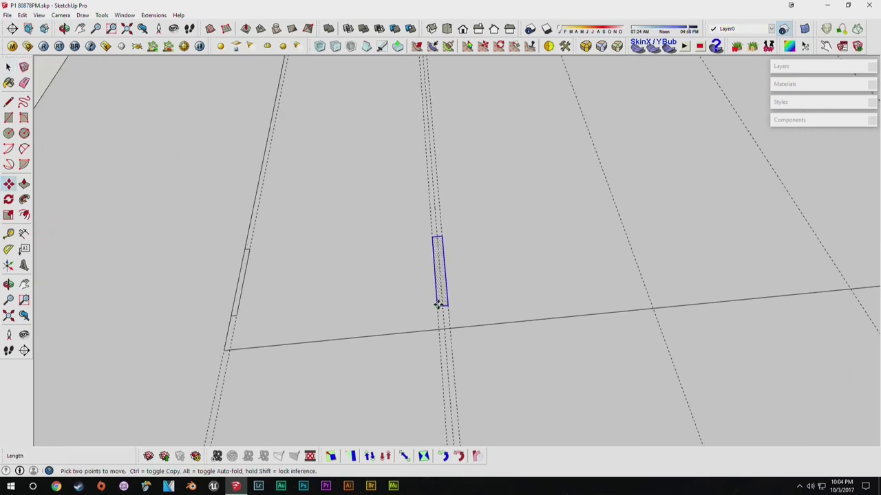
left_click(441, 306)
key("ctrl")
scroll(622, 283, "up", 3)
left_click(627, 282)
scroll(627, 283, "down", 6)
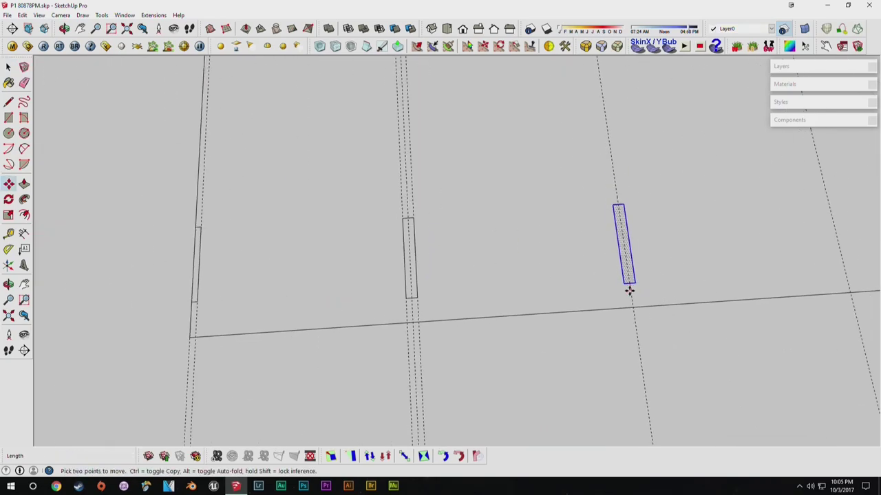
scroll(592, 278, "down", 5)
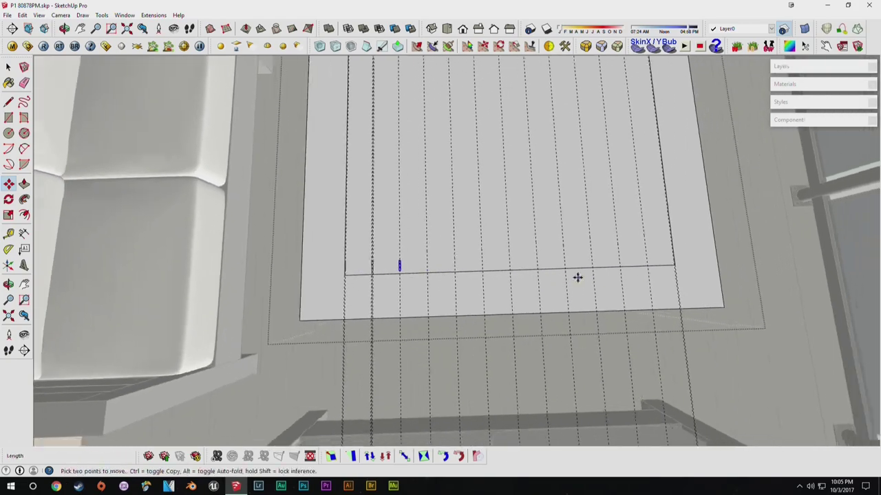
type("x11")
key("Return")
key("space")
Trim the last groove rectangle at the inner border's far side and delete all the guides.
scroll(481, 275, "up", 7)
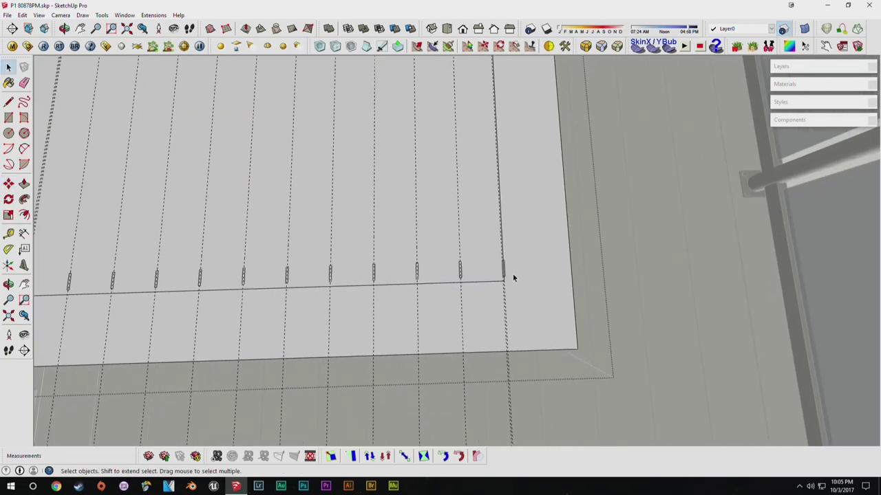
key("e")
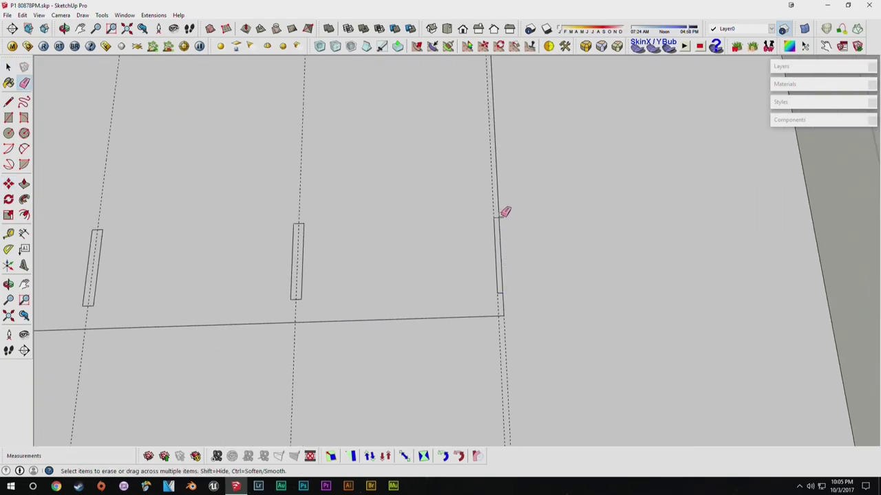
scroll(512, 258, "down", 5)
middle_click_drag(511, 258, 411, 270)
key("shift+g")
Select all the groove rectangles and scale them lengthwise to about 1.29 so they reach the near inner border line.
key("space")
mouse_move(318, 229)
middle_mouse_down("shift")
mouse_move(407, 258)
mouse_move(586, 344)
middle_mouse_up("shift")
middle_click_drag(94, 150, 426, 227, "shift")
scroll(413, 275, "up", 4)
left_click(379, 289)
left_click(576, 159, "shift")
middle_click_drag(643, 152, 206, 272, "shift")
middle_click_drag(667, 124, 485, 222)
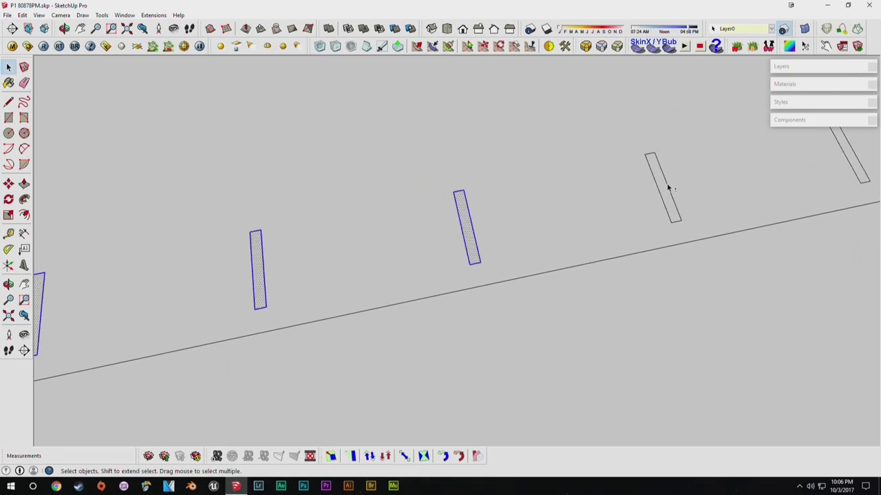
scroll(390, 298, "up", 3)
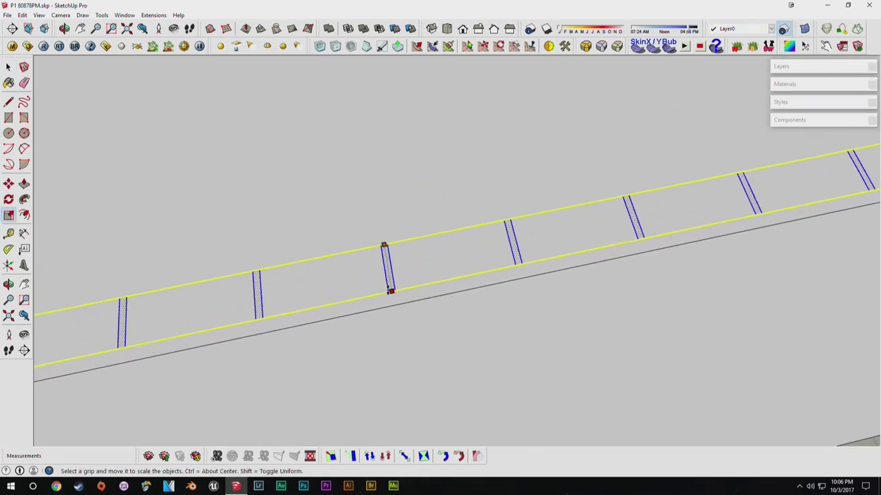
left_click_drag(390, 291, 394, 304)
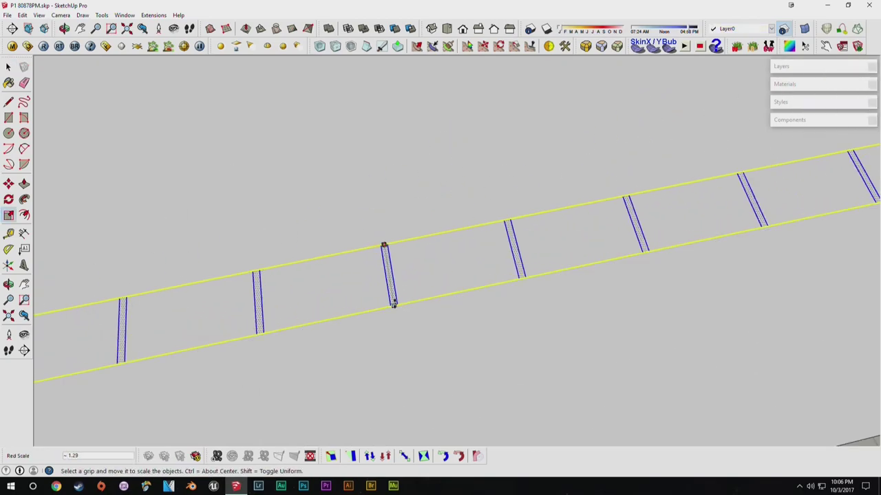
Stretch the groove rectangles to the opposite inner border line and recess them into the tabletop with Push/Pull.
middle_click_drag(381, 244, 472, 383)
scroll(475, 386, "down", 1)
scroll(484, 424, "up", 5)
middle_click_drag(418, 163, 474, 321)
scroll(452, 167, "down", 5)
key("p")
scroll(377, 169, "up", 4)
key("Return")
key("space")
Erase the leftover edges around the recessed grooves at the tabletop's border.
scroll(353, 148, "up", 4)
key("e")
mouse_move(585, 261)
middle_mouse_down("shift")
mouse_move(561, 218)
mouse_move(541, 353)
middle_mouse_up("shift")
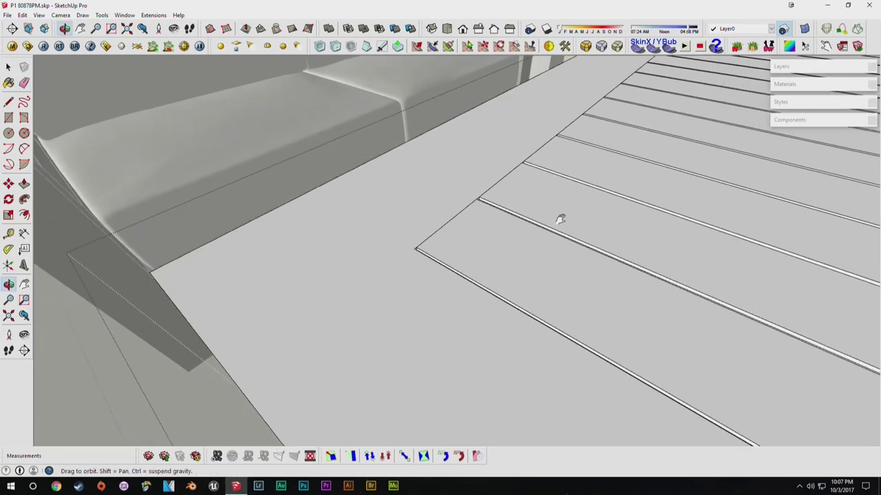
Draw lines from the grooved panel's corners to the tabletop's outer edges to form the end boards.
scroll(536, 220, "down", 2)
scroll(621, 269, "down", 4)
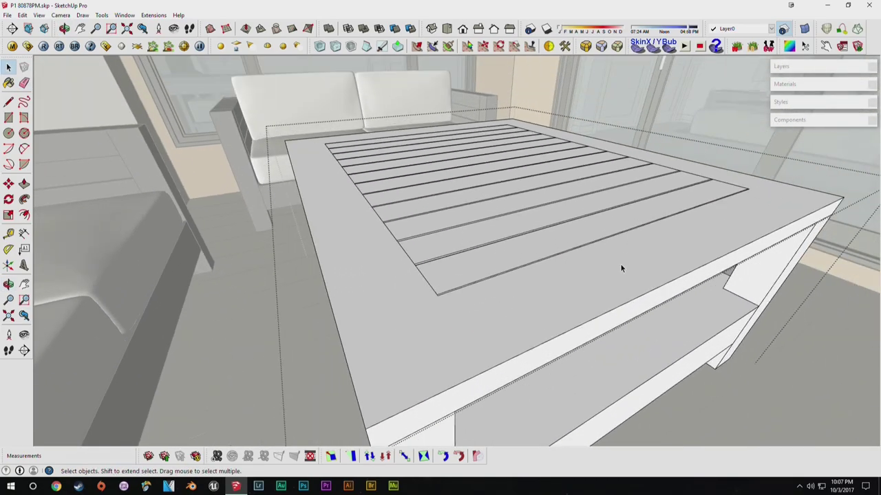
scroll(457, 328, "up", 4)
key("l")
left_click(438, 289)
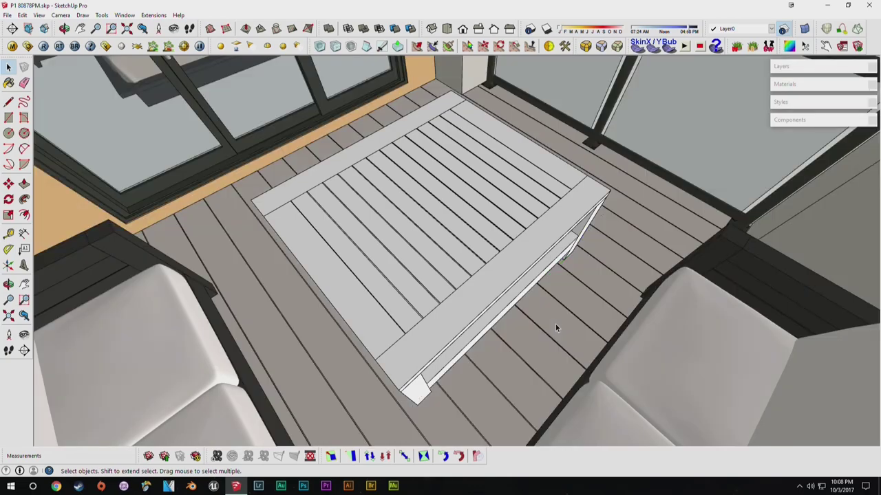
Paint the whole coffee table with the dark material used on the loveseat frames.
middle_click_drag(590, 287, 344, 297)
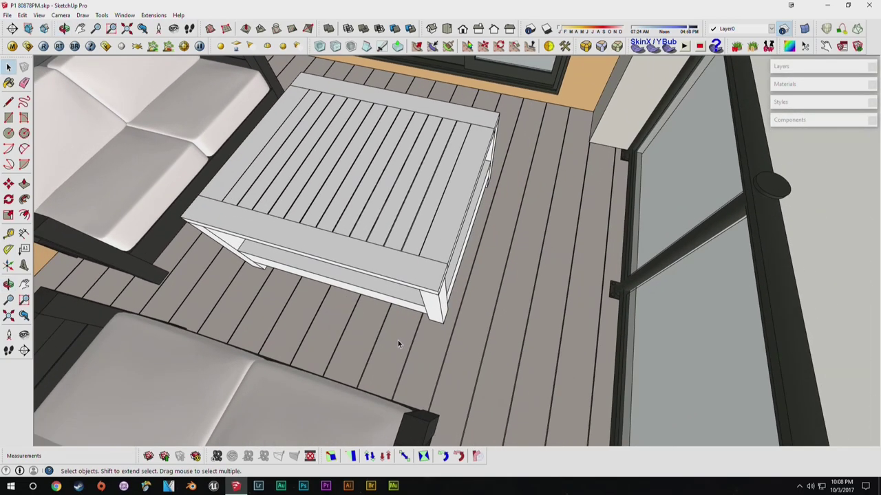
key("b")
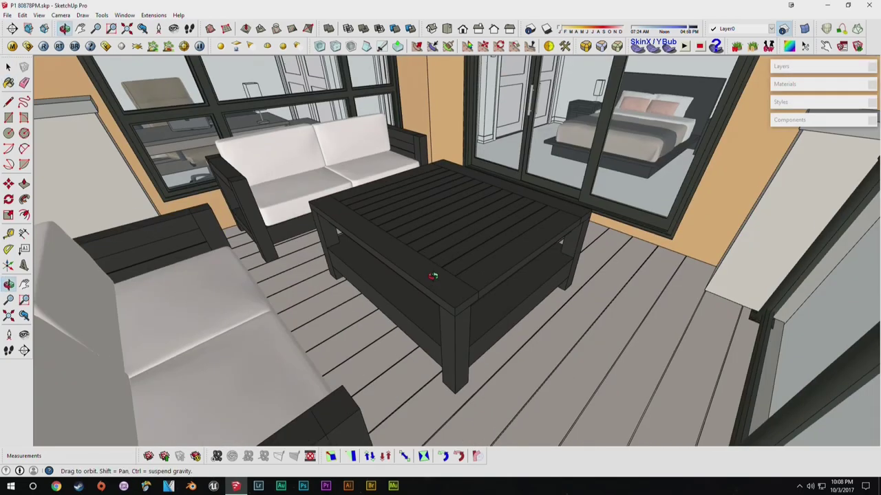
middle_click_drag(433, 276, 447, 292)
Examine the coffee table's proportions beside the loveseats from several angles around the balcony.
scroll(425, 257, "up", 3)
scroll(452, 245, "down", 3)
mouse_move(452, 244)
middle_mouse_down()
mouse_move(473, 297)
mouse_move(447, 231)
mouse_move(442, 254)
middle_mouse_up()
scroll(474, 297, "down", 3)
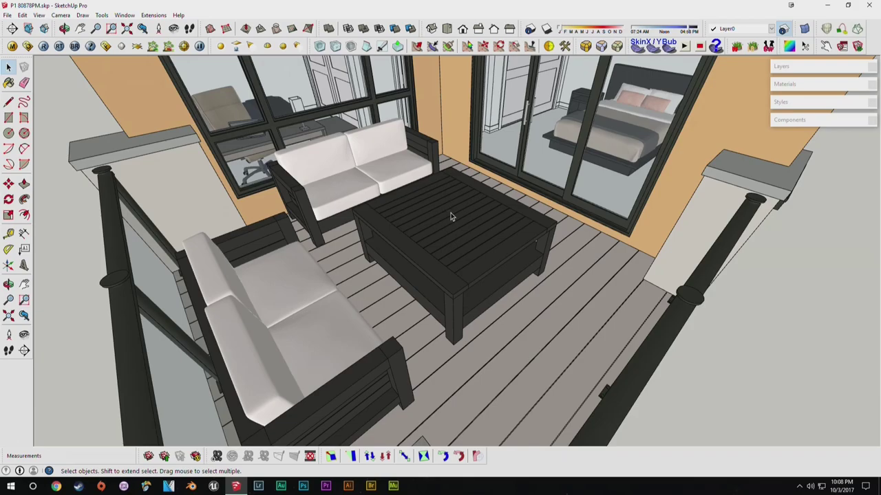
middle_click_drag(419, 240, 575, 238)
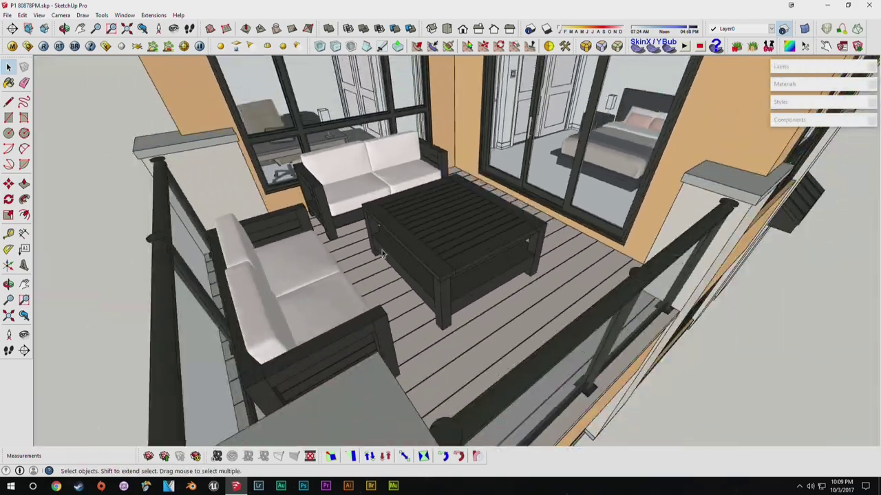
middle_click_drag(495, 358, 440, 297)
scroll(450, 230, "up", 6)
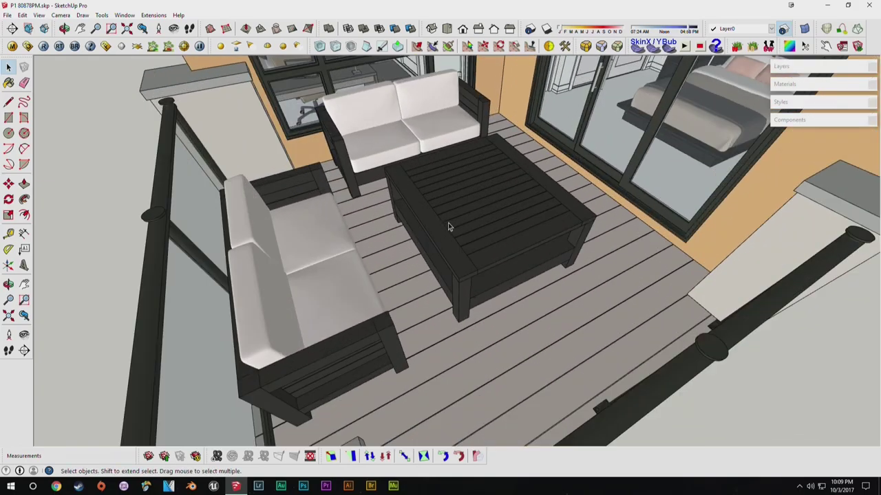
mouse_move(434, 240)
middle_mouse_down()
mouse_move(517, 264)
mouse_move(480, 292)
mouse_move(613, 356)
mouse_move(570, 275)
mouse_move(344, 277)
mouse_move(446, 298)
middle_mouse_up()
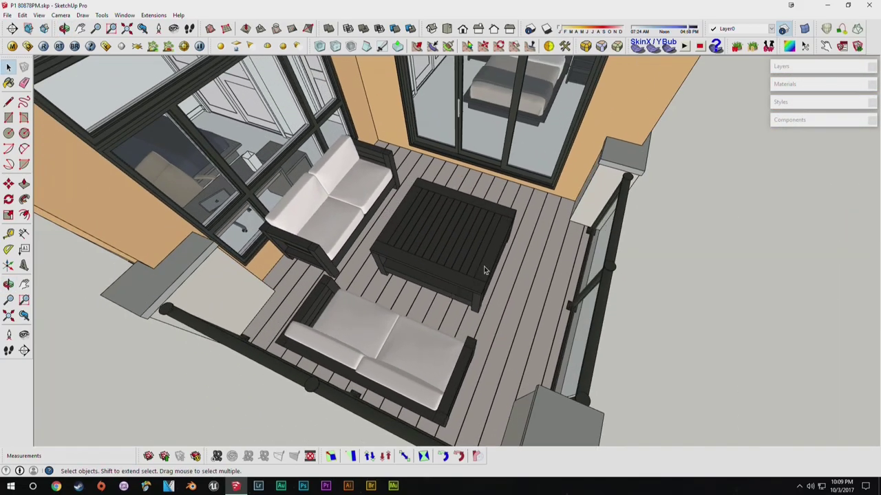
Raise the coffee table's lower shelf by pulling its top face up 2" and pushing its underside in 2".
scroll(484, 270, "down", 5)
mouse_move(538, 237)
middle_mouse_down()
mouse_move(285, 105)
mouse_move(275, 78)
middle_mouse_up()
scroll(460, 316, "up", 10)
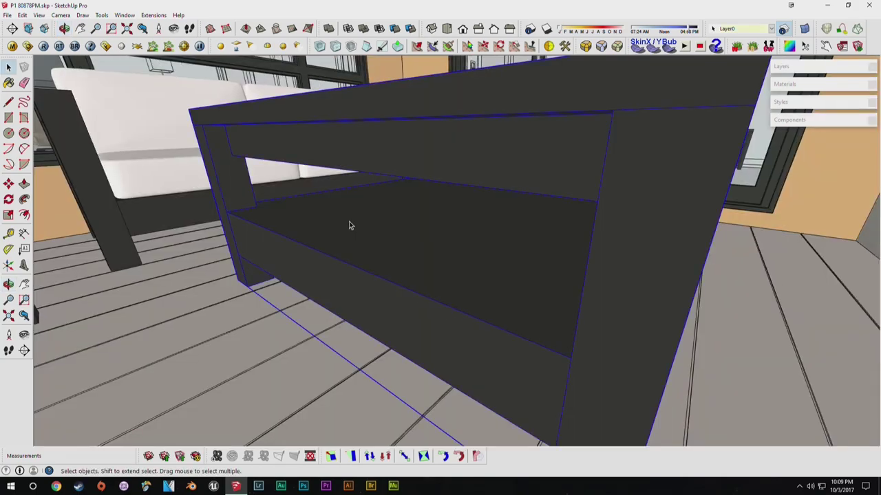
double_click(349, 226)
left_click(348, 230)
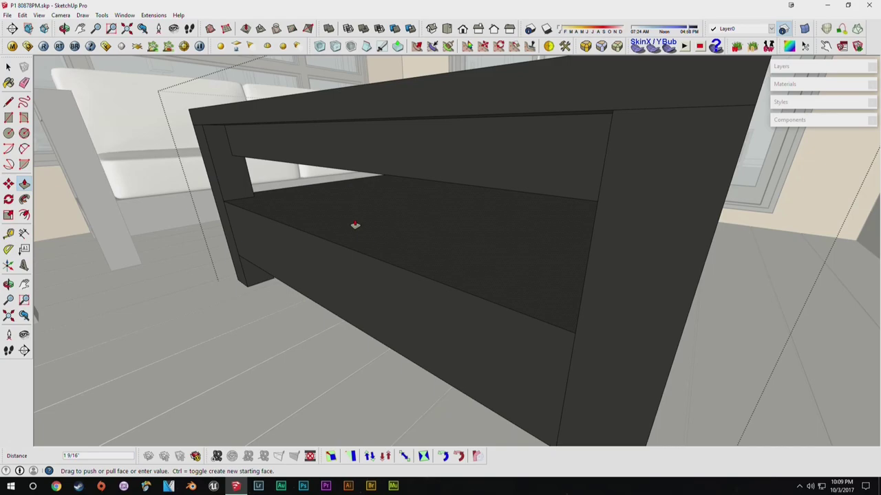
type("2")
key("Return")
middle_click_drag(392, 273, 386, 148)
left_click(411, 252)
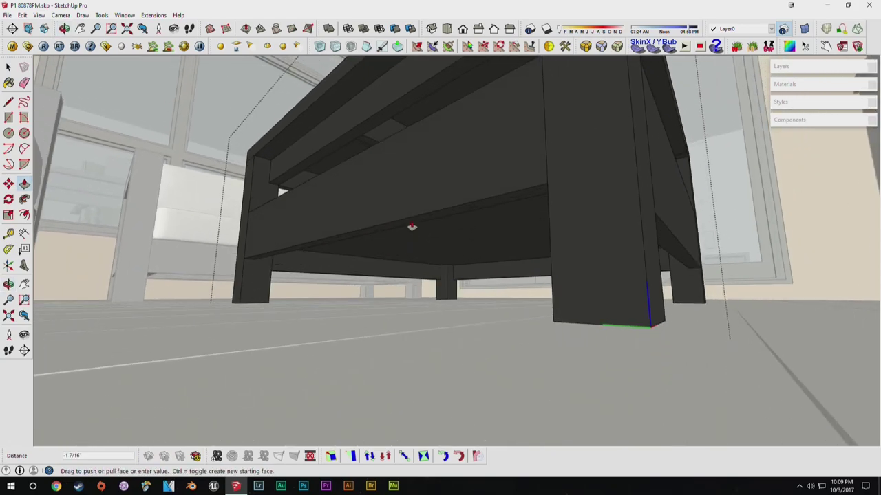
type("2")
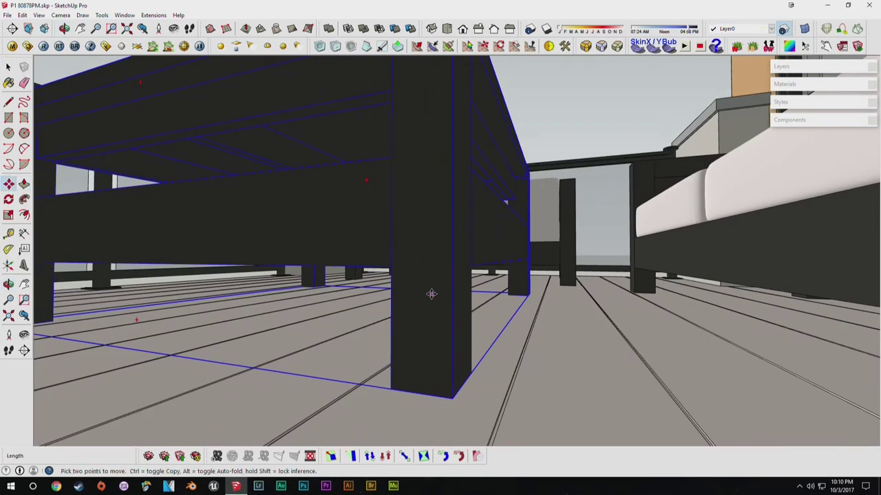
Move the coffee table 4' straight up off the balcony floor.
left_click_drag(431, 294, 432, 141)
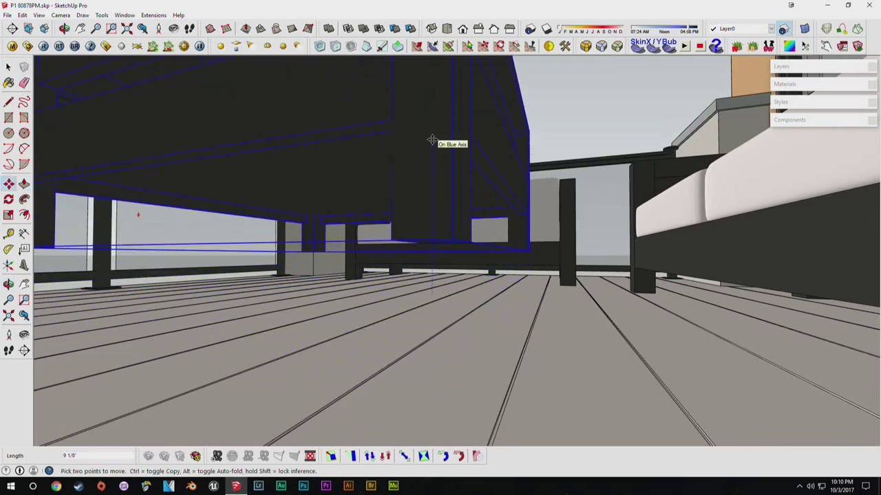
type("4")
key("Return")
Open the raised table for editing, outline the underside of a leg and shorten the leg with Push/Pull.
middle_click_drag(464, 198, 472, 287)
double_click(466, 135)
middle_click_drag(468, 135, 487, 97)
key("l")
left_click(463, 188)
key("e")
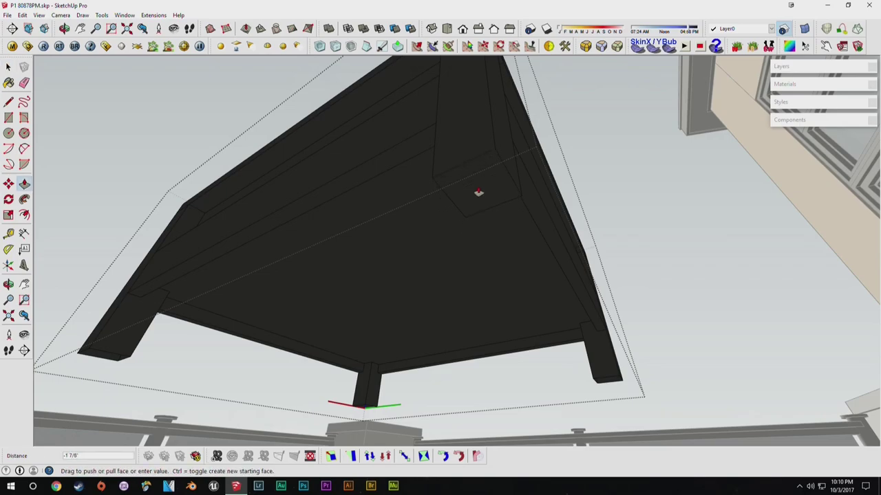
Move the coffee table 4' down, back toward the balcony floor.
scroll(580, 348, "up", 5)
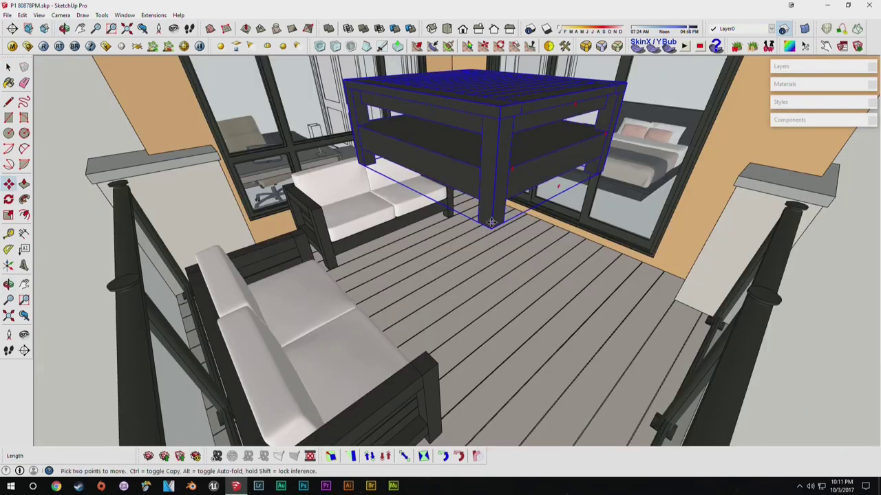
left_click(491, 223)
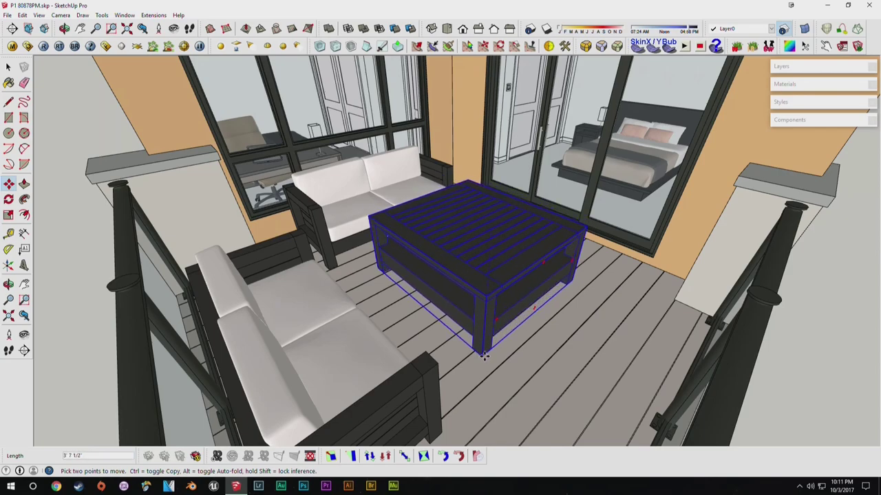
type("4'")
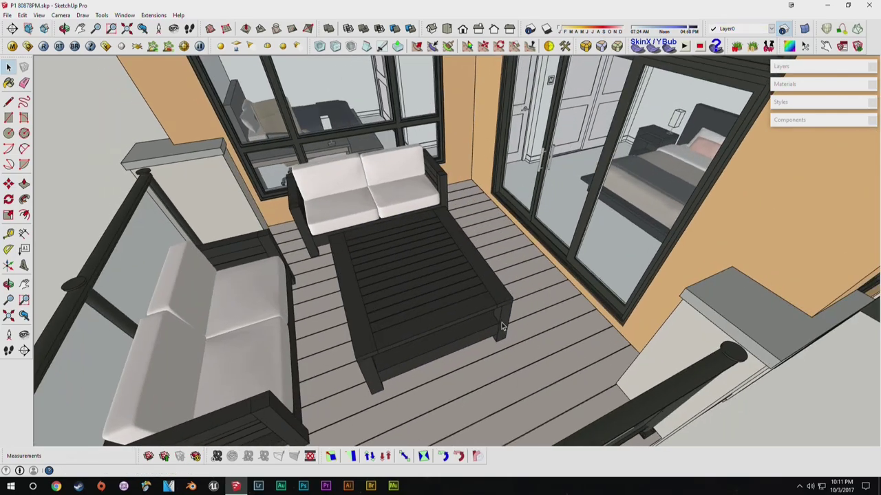
scroll(376, 293, "down", 2)
middle_click_drag(376, 293, 454, 284, "shift")
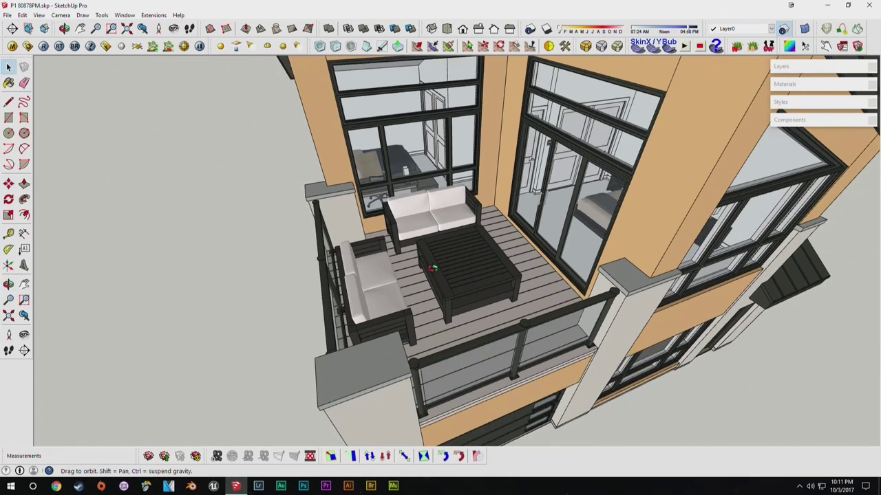